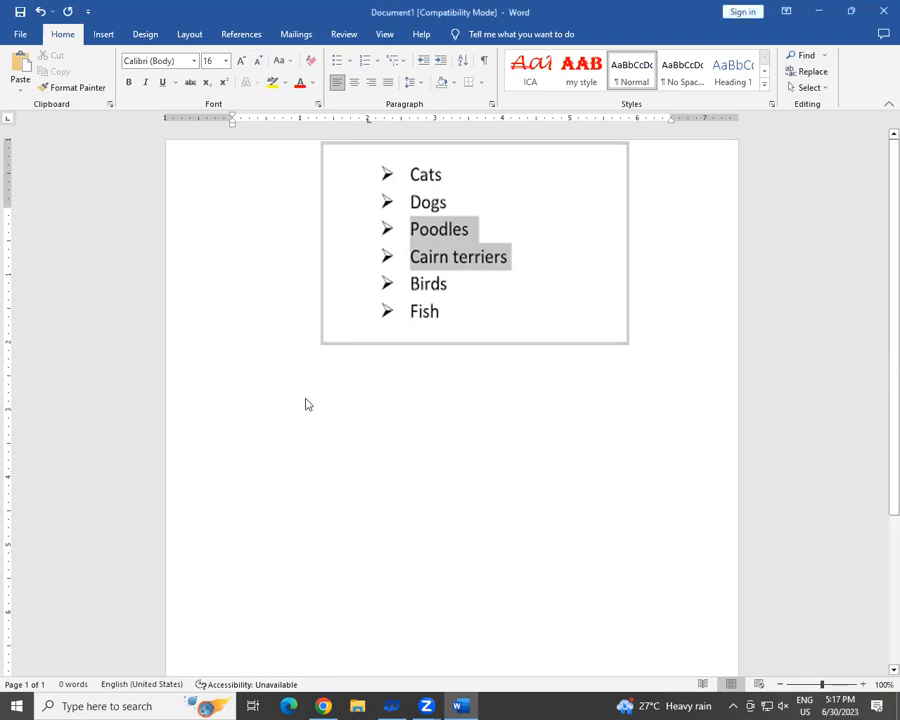
Enter the heading "List in ms word" below the animal list picture
{"action": "type", "text": "list"}
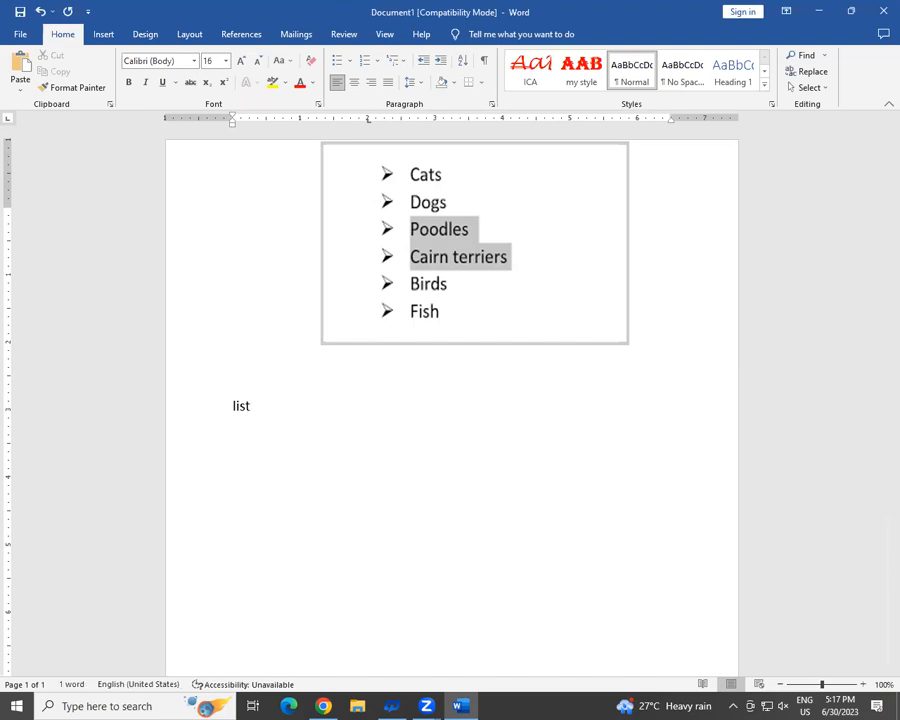
{"action": "type", "text": " in "}
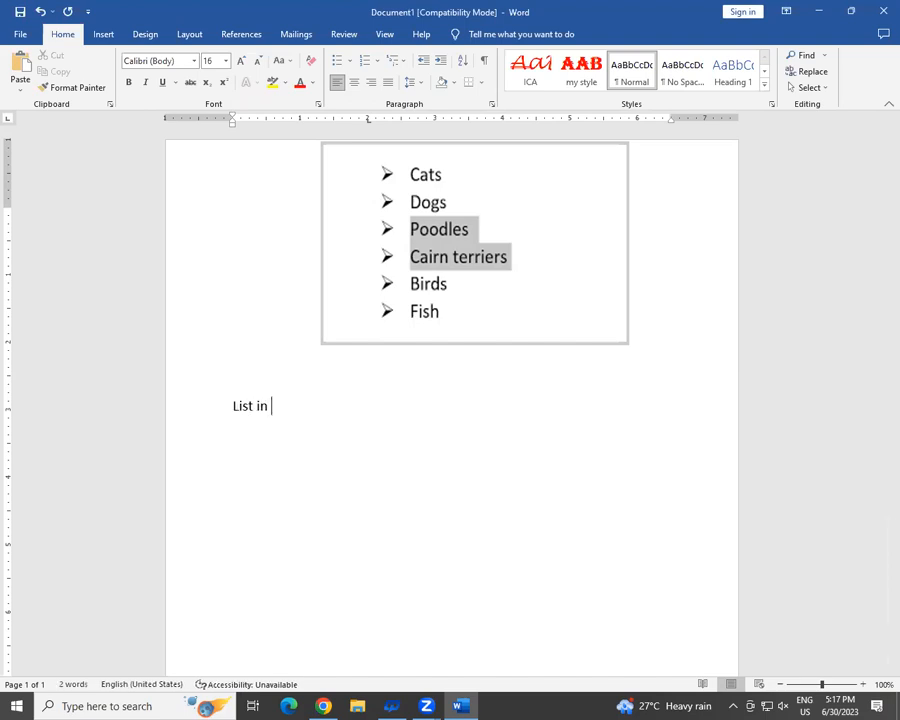
{"action": "type", "text": "ms word"}
Enlarge the "List in ms word" heading to font size 26
{"action": "key", "text": "shift+Left"}
{"action": "key", "text": "shift+Left"}
{"action": "key", "text": "shift+Left"}
{"action": "key", "text": "shift+Left"}
{"action": "key", "text": "shift+Left"}
{"action": "key", "text": "shift+Left"}
{"action": "key", "text": "shift+Left"}
{"action": "key", "text": "shift+Left"}
{"action": "key", "text": "shift+Left"}
{"action": "key", "text": "shift+Left"}
{"action": "key", "text": "shift+Left"}
{"action": "key", "text": "shift+Left"}
{"action": "key", "text": "shift+Left"}
{"action": "key", "text": "shift+Left"}
{"action": "key", "text": "shift+Left"}
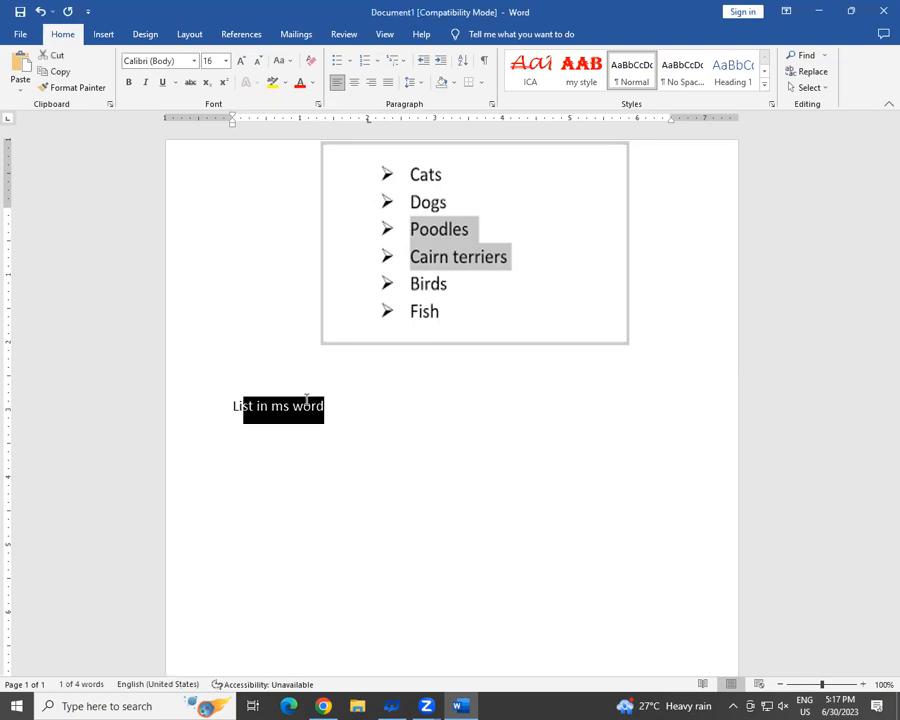
{"action": "key", "text": "ctrl+shift+period"}
{"action": "key", "text": "ctrl+shift+period"}
{"action": "key", "text": "ctrl+shift+period"}
{"action": "key", "text": "ctrl+shift+period"}
{"action": "key", "text": "ctrl+shift+period"}
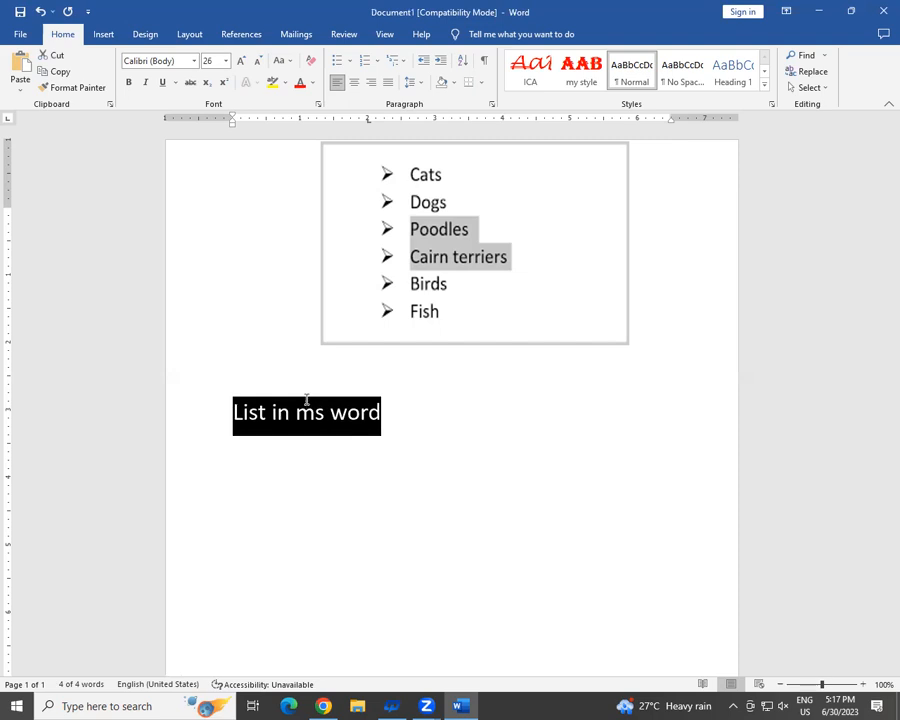
{"action": "key", "text": "End"}
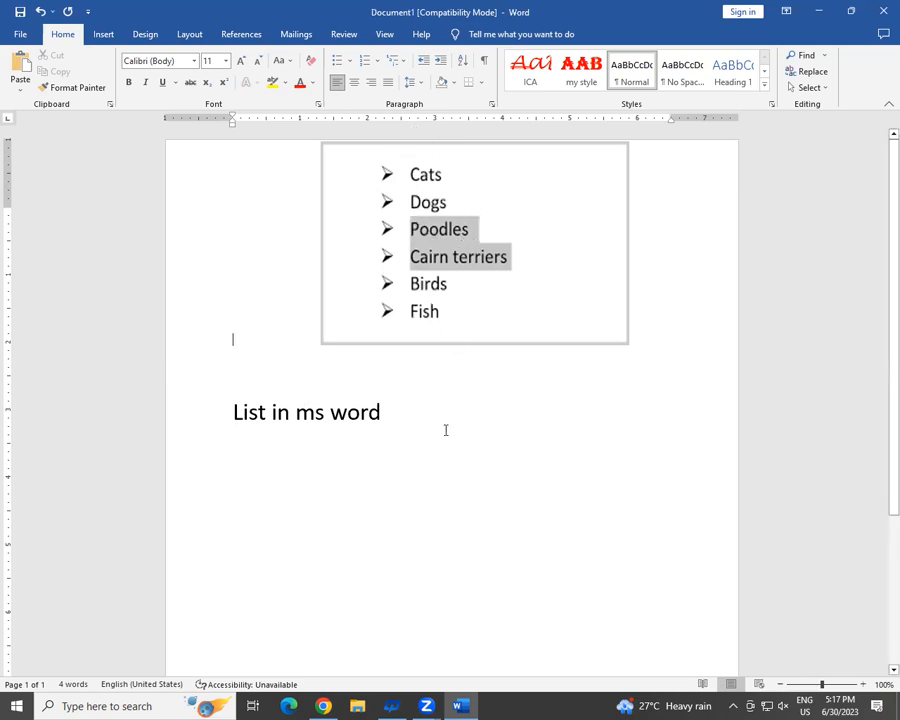
Add a new line reading "Unordered list" under the "List in ms word" heading
{"action": "triple_click", "coordinate": [324, 417]}
{"action": "left_click", "coordinate": [403, 421]}
{"action": "key", "text": "Return"}
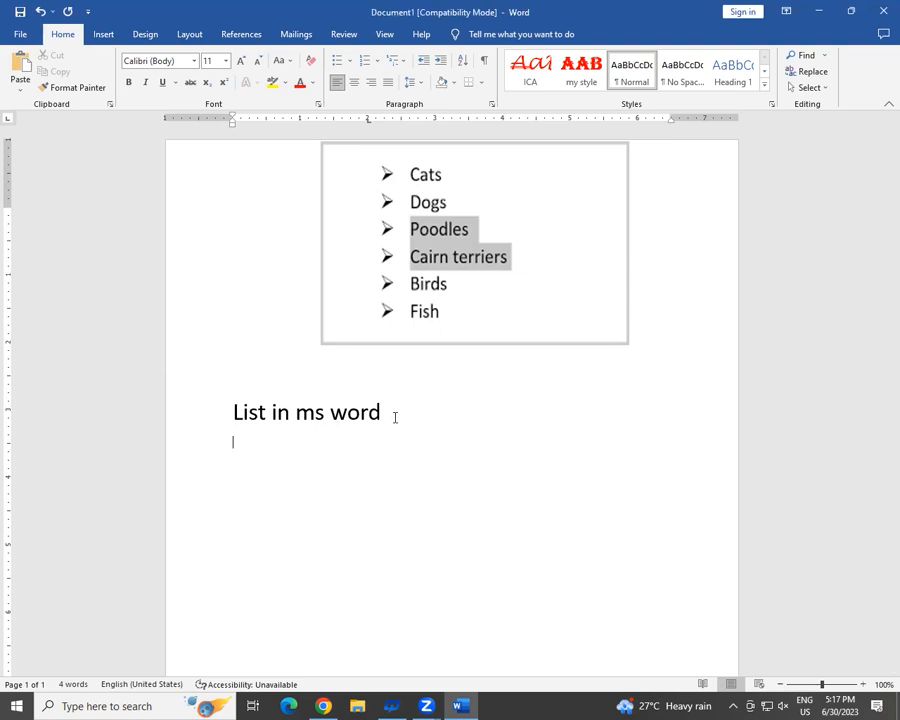
{"action": "type", "text": "Yb"}
{"action": "key", "text": "BackSpace"}
{"action": "key", "text": "BackSpace"}
{"action": "type", "text": "u"}
{"action": "type", "text": "no"}
{"action": "type", "text": "rswe"}
{"action": "key", "text": "BackSpace"}
{"action": "key", "text": "BackSpace"}
{"action": "key", "text": "BackSpace"}
{"action": "type", "text": "dered lis"}
Enlarge the "Unordered list" line to font size 22
{"action": "key", "text": "shift+Left"}
{"action": "key", "text": "shift+Left"}
{"action": "key", "text": "shift+Left"}
{"action": "key", "text": "shift+Left"}
{"action": "key", "text": "shift+Left"}
{"action": "key", "text": "shift+Left"}
{"action": "key", "text": "shift+Left"}
{"action": "key", "text": "shift+Left"}
{"action": "key", "text": "shift+Left"}
{"action": "key", "text": "shift+Left"}
{"action": "key", "text": "shift+Left"}
{"action": "key", "text": "shift+Left"}
{"action": "key", "text": "shift+Left"}
{"action": "key", "text": "shift+Left"}
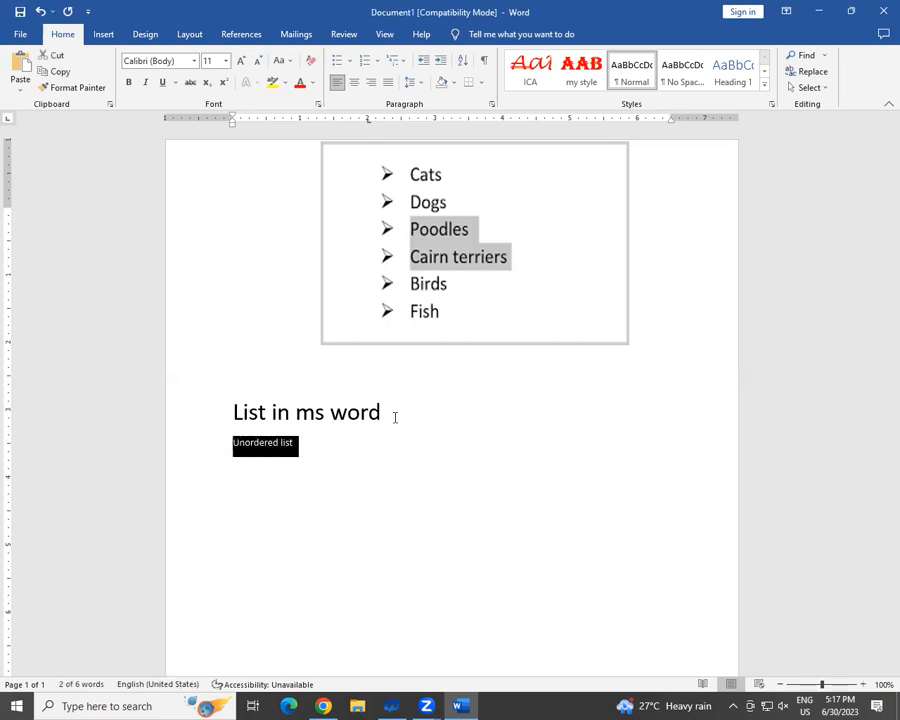
{"action": "key", "text": "ctrl+shift+period"}
{"action": "key", "text": "ctrl+shift+period"}
{"action": "key", "text": "ctrl+shift+period"}
{"action": "key", "text": "ctrl+shift+period"}
{"action": "key", "text": "ctrl+shift+period"}
{"action": "key", "text": "ctrl+shift+period"}
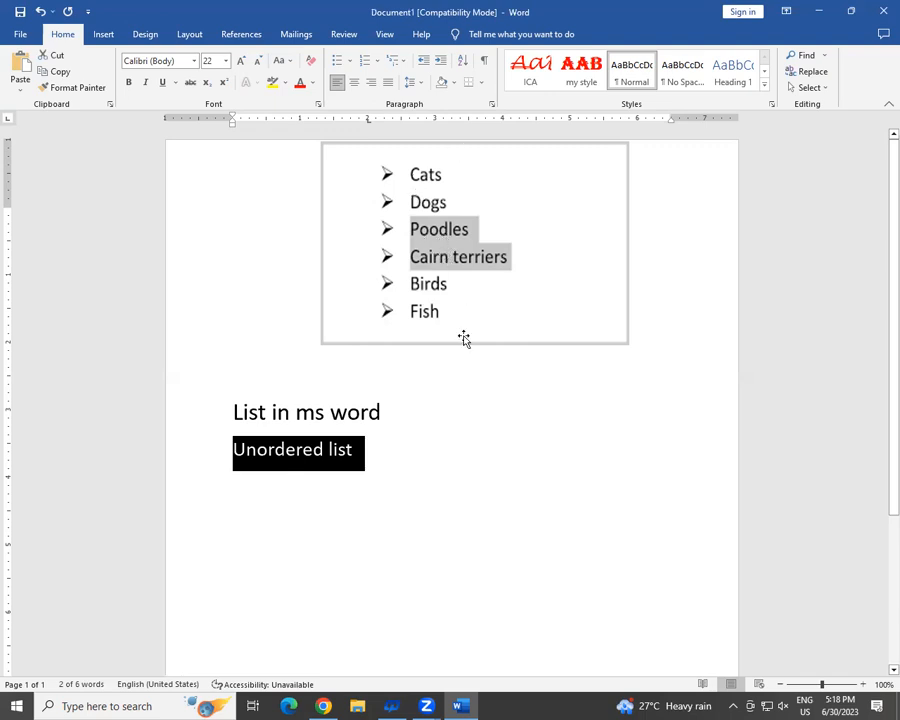
Add a line reading "Ordered list" below "Unordered list"
{"action": "left_click", "coordinate": [381, 454]}
{"action": "key", "text": "Return"}
{"action": "type", "text": "Ordered"}
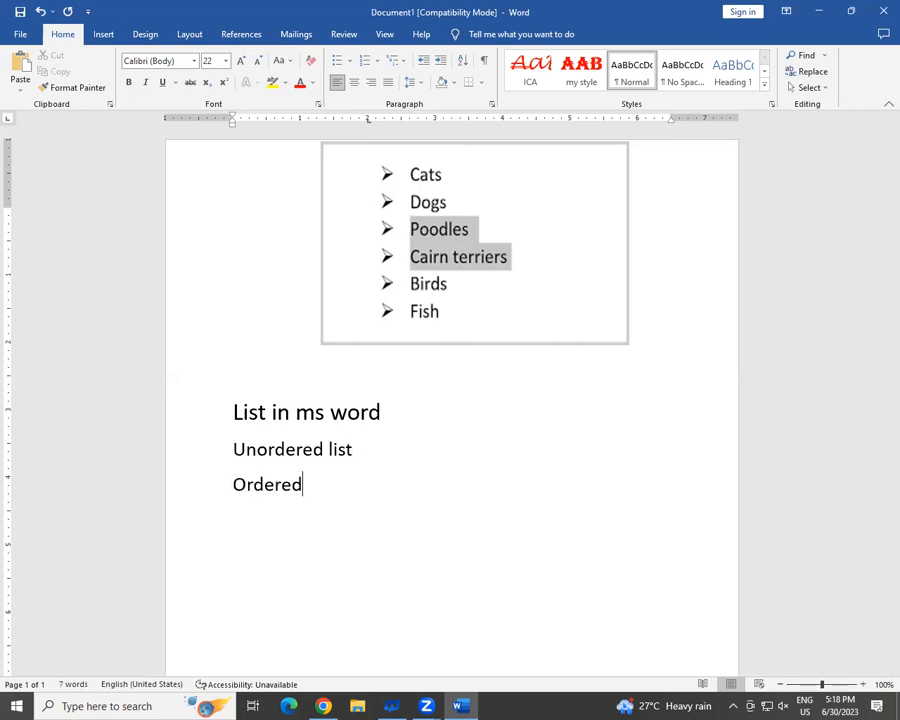
{"action": "type", "text": " list"}
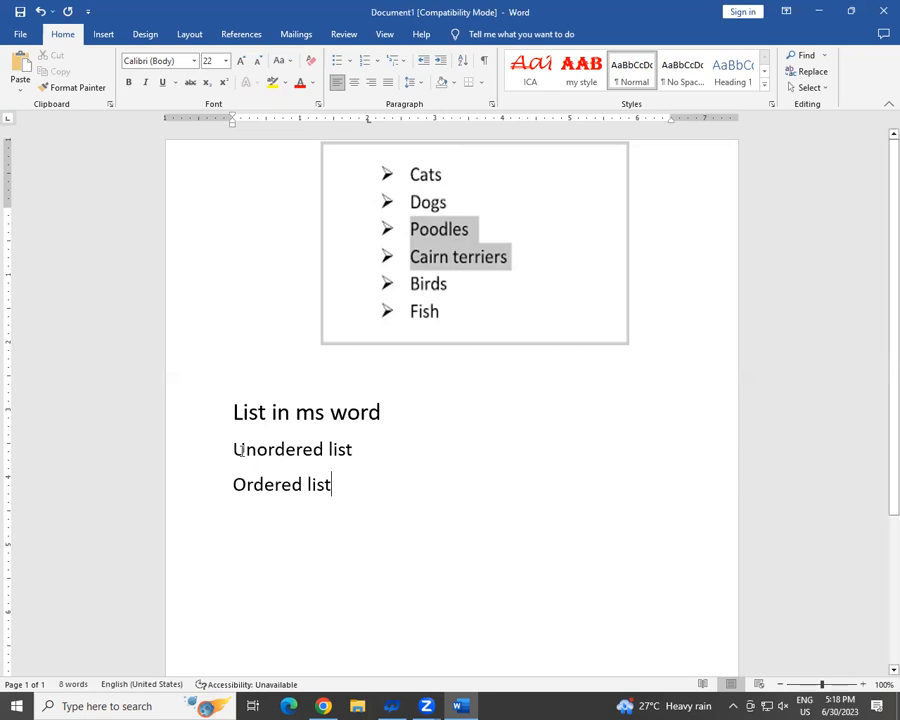
{"action": "left_click_drag", "start_coordinate": [240, 449], "coordinate": [379, 452]}
{"action": "left_click_drag", "start_coordinate": [234, 484], "coordinate": [374, 485]}
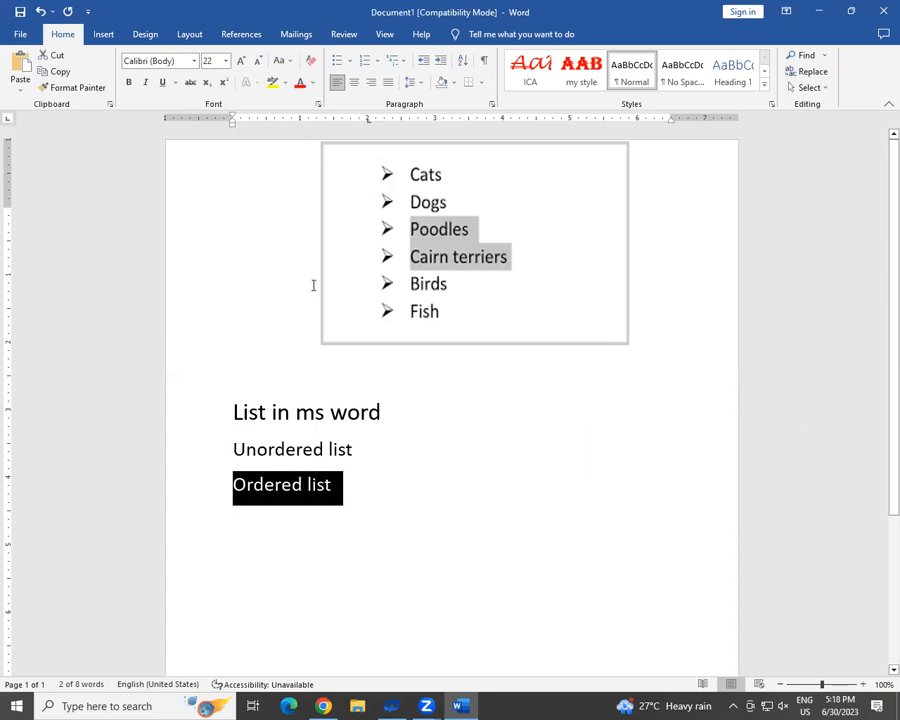
Add a line reading "Single list" below "Ordered list"
{"action": "left_click", "coordinate": [354, 489]}
{"action": "key", "text": "Return"}
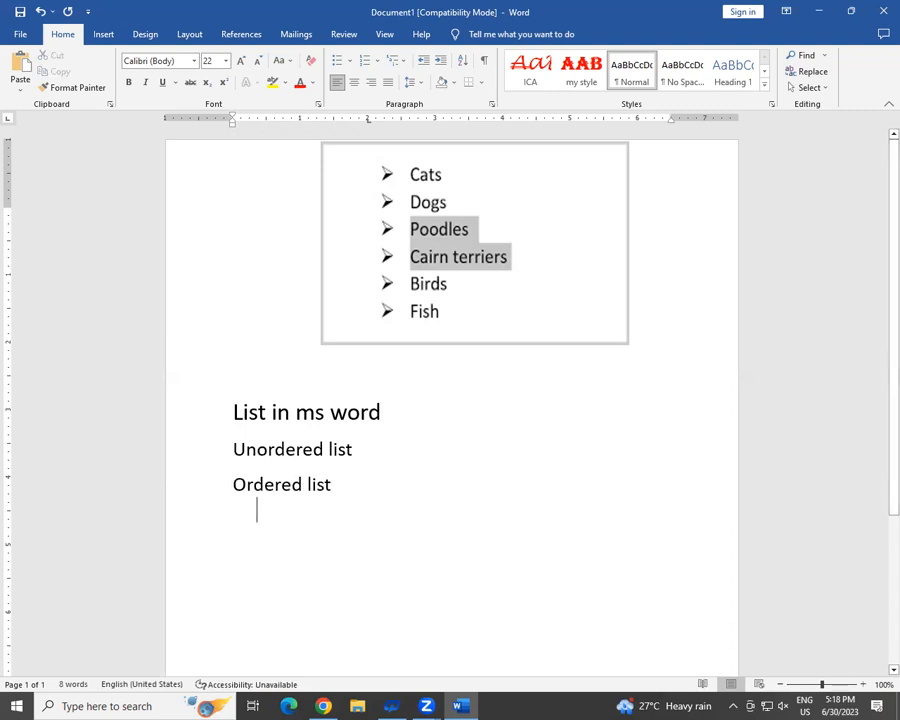
{"action": "type", "text": "slin"}
{"action": "key", "text": "BackSpace"}
{"action": "key", "text": "BackSpace"}
{"action": "key", "text": "BackSpace"}
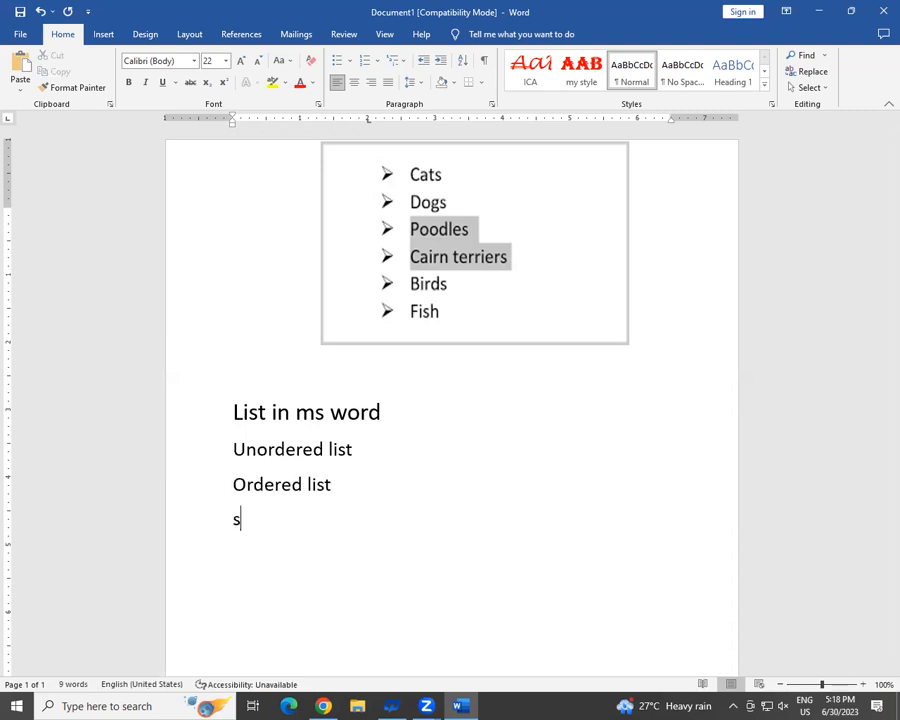
{"action": "key", "text": "BackSpace"}
{"action": "type", "text": "Single list"}
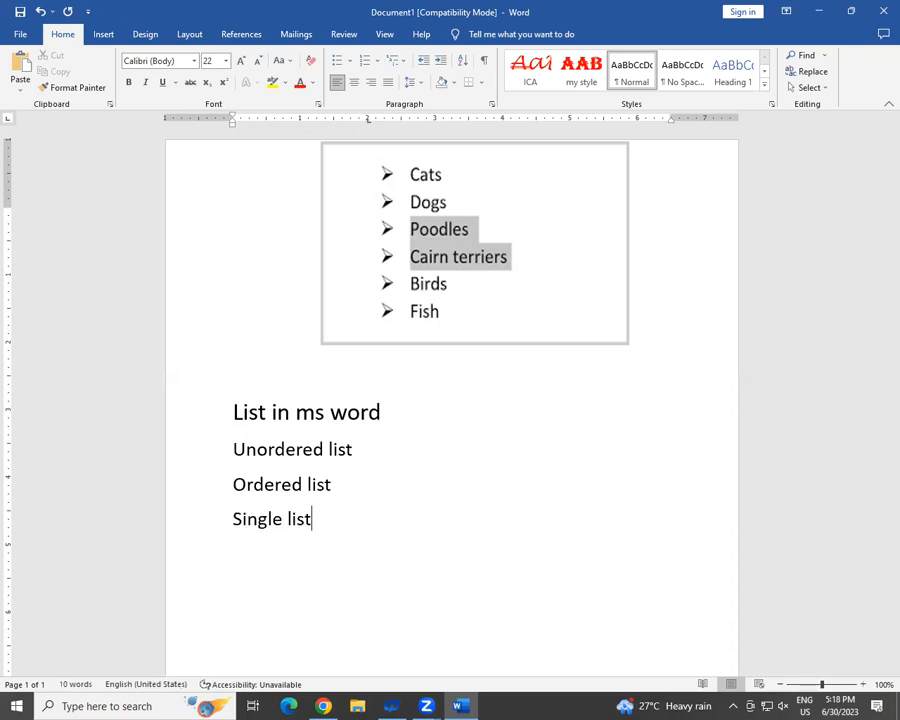
Add a line reading "Multi level list" below "Single list"
{"action": "key", "text": "Return"}
{"action": "type", "text": "Mut"}
{"action": "key", "text": "BackSpace"}
{"action": "type", "text": "lti"}
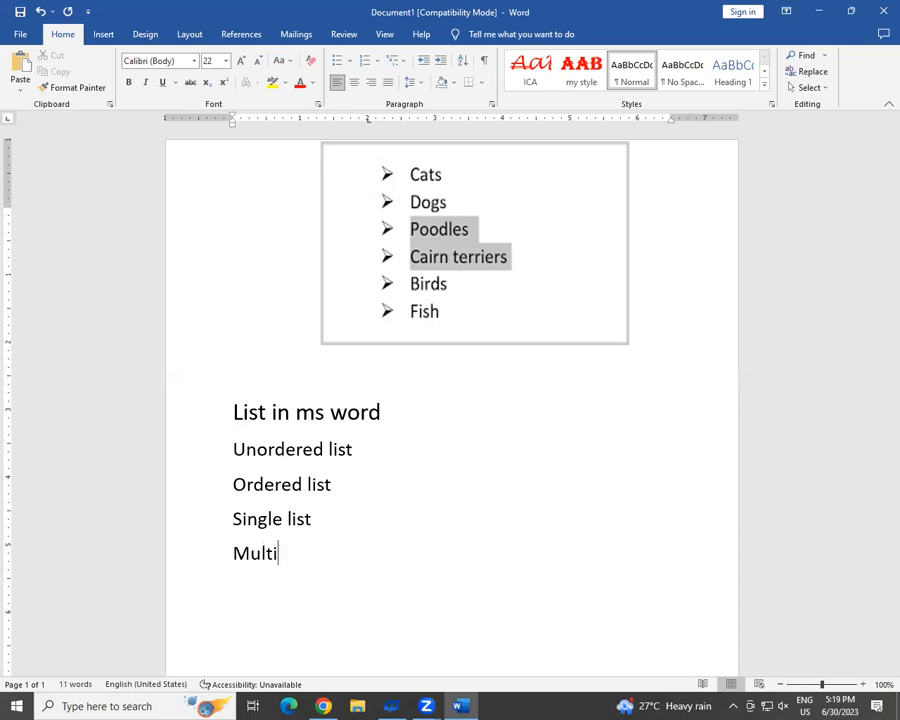
{"action": "type", "text": " leveel"}
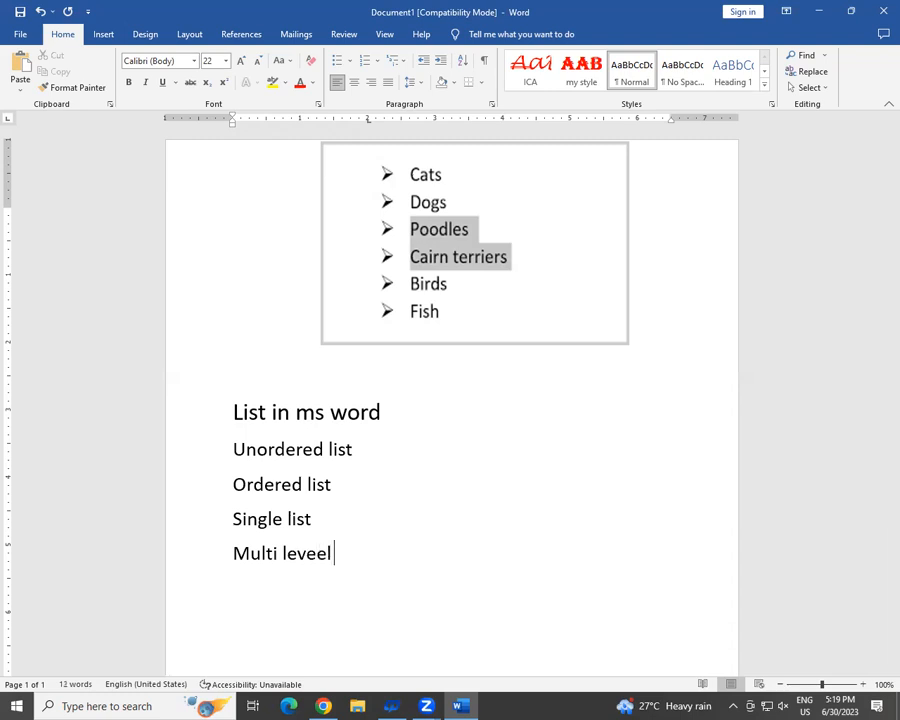
{"action": "key", "text": "BackSpace"}
{"action": "key", "text": "BackSpace"}
{"action": "key", "text": "BackSpace"}
{"action": "type", "text": "level list"}
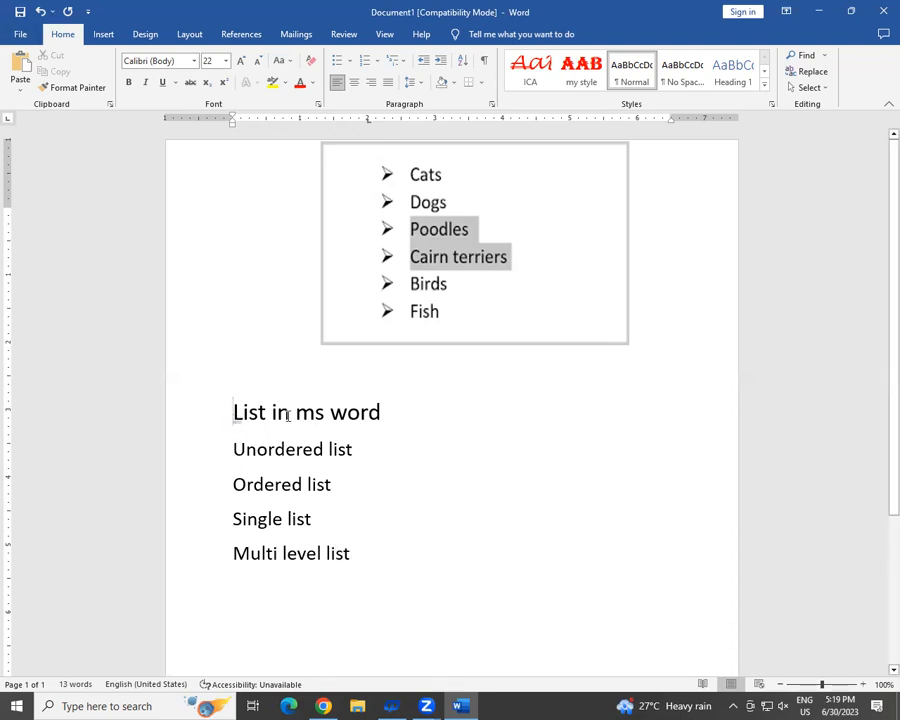
{"action": "left_click_drag", "start_coordinate": [235, 414], "coordinate": [404, 416]}
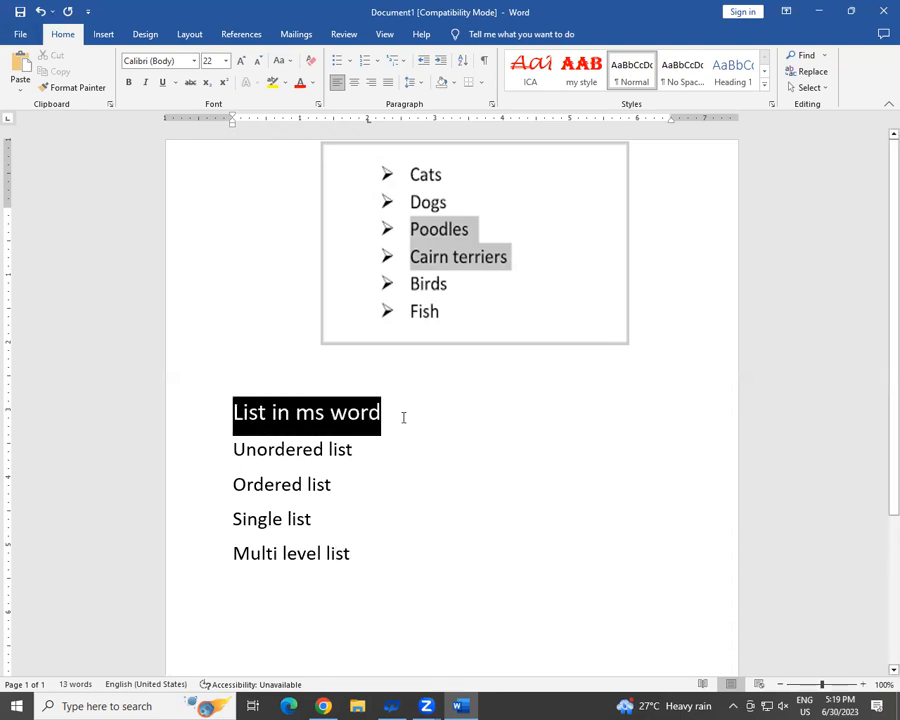
{"action": "triple_click", "coordinate": [355, 459]}
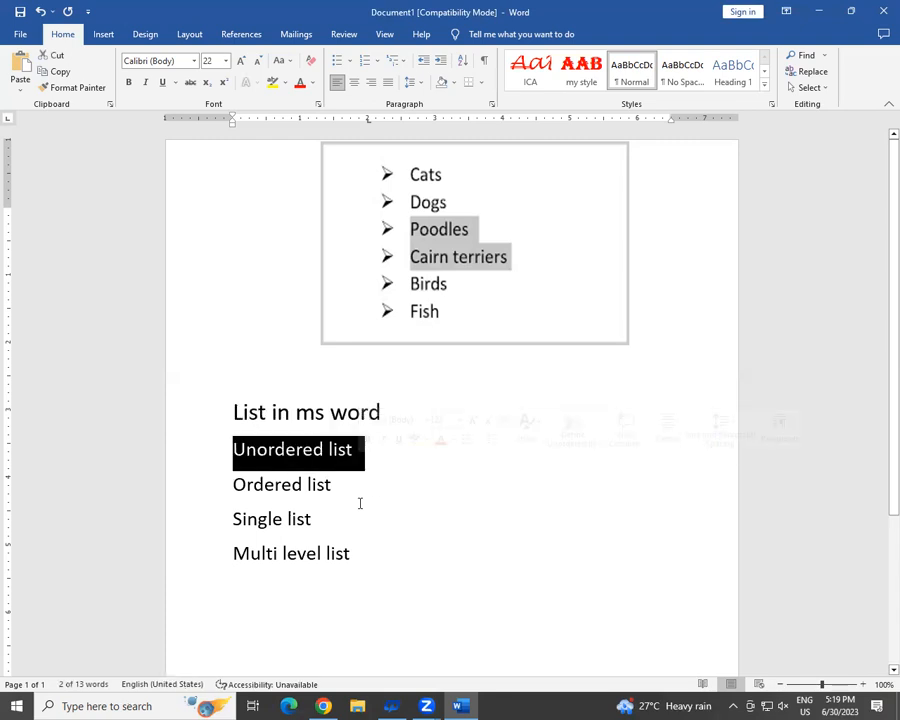
{"action": "scroll", "coordinate": [377, 428], "scroll_direction": "down", "scroll_amount": 3}
{"action": "scroll", "coordinate": [377, 425], "scroll_direction": "up", "scroll_amount": 3}
Create a new blank document, check the reference list in the first document, and return to the blank one
{"action": "key", "text": "ctrl+n"}
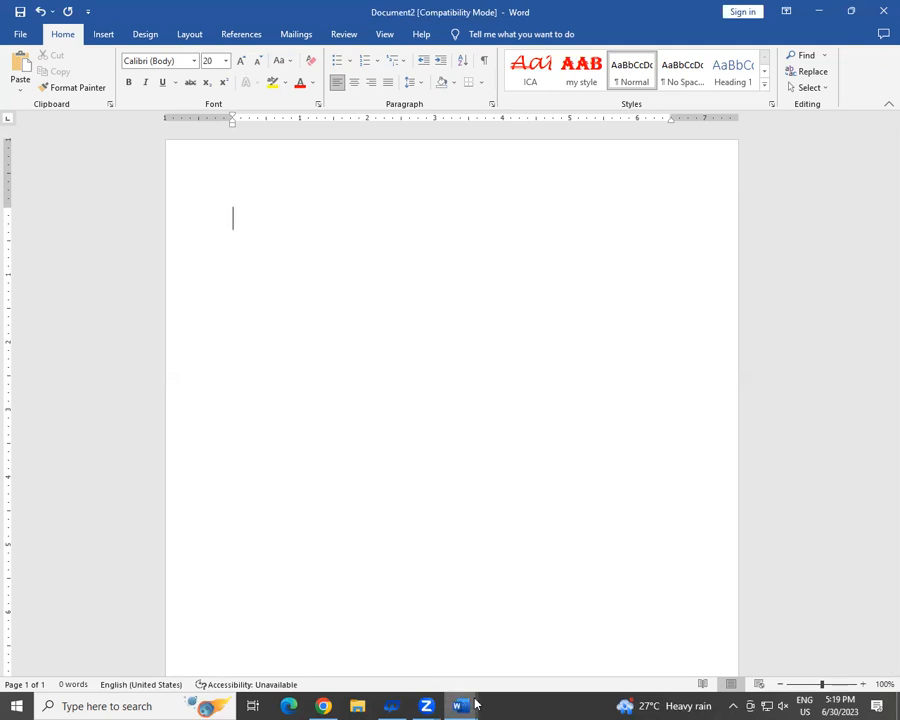
{"action": "left_click", "coordinate": [381, 630]}
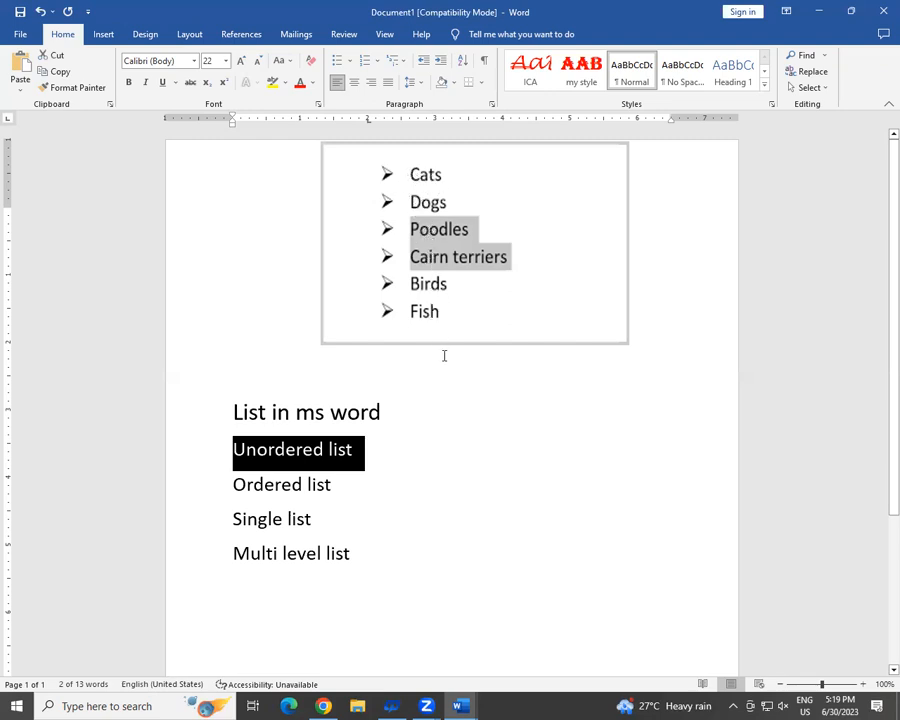
{"action": "key", "text": "ctrl+n"}
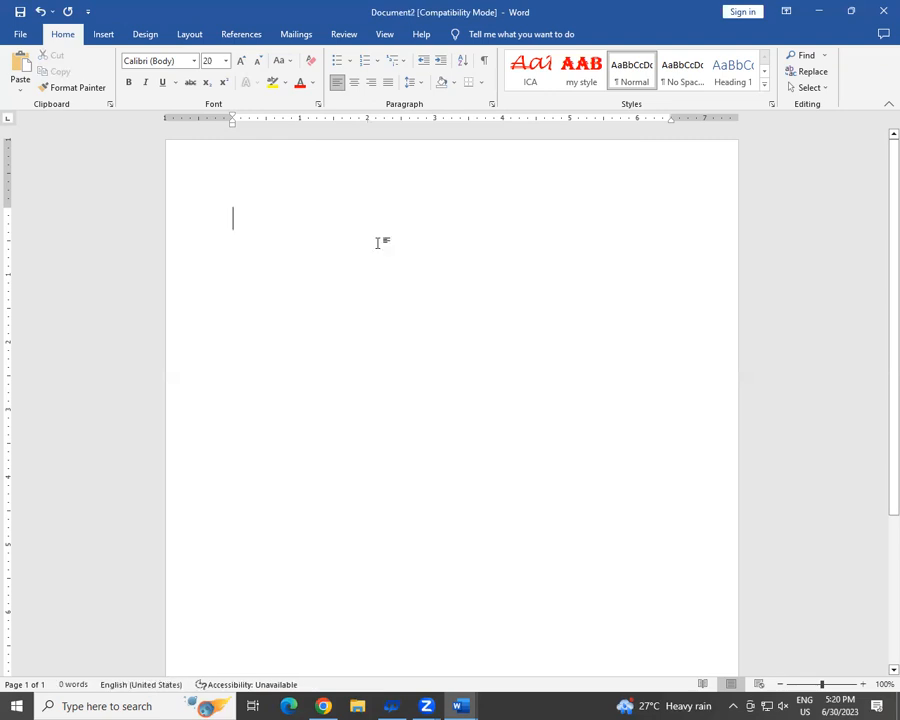
Enter "Cats" as the first line of the blank document
{"action": "type", "text": "Csty"}
{"action": "key", "text": "BackSpace"}
{"action": "key", "text": "BackSpace"}
{"action": "key", "text": "BackSpace"}
{"action": "key", "text": "BackSpace"}
{"action": "type", "text": "sy"}
{"action": "key", "text": "BackSpace"}
{"action": "key", "text": "BackSpace"}
{"action": "key", "text": "BackSpace"}
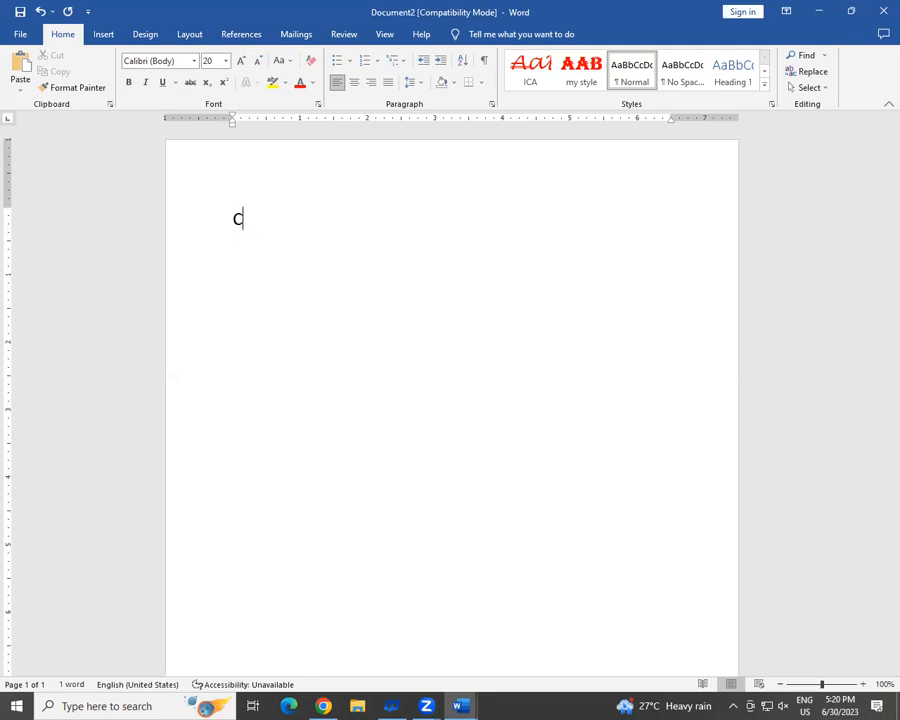
{"action": "type", "text": "ats"}
Add "Dogs" on the line below "Cats", consulting the reference list in the first document
{"action": "key", "text": "alt+Tab"}
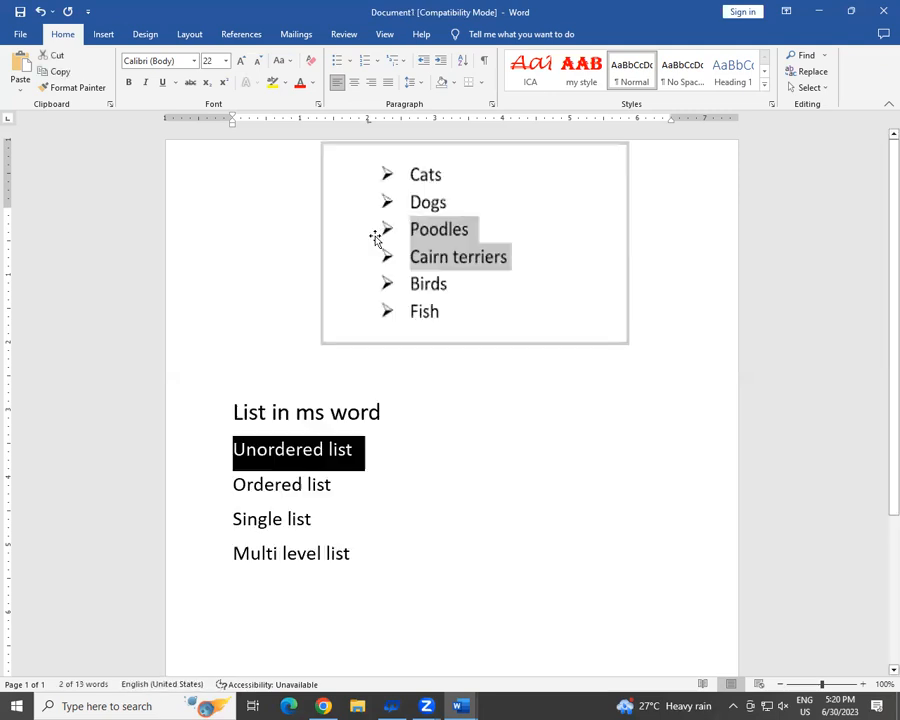
{"action": "key", "text": "alt+Tab"}
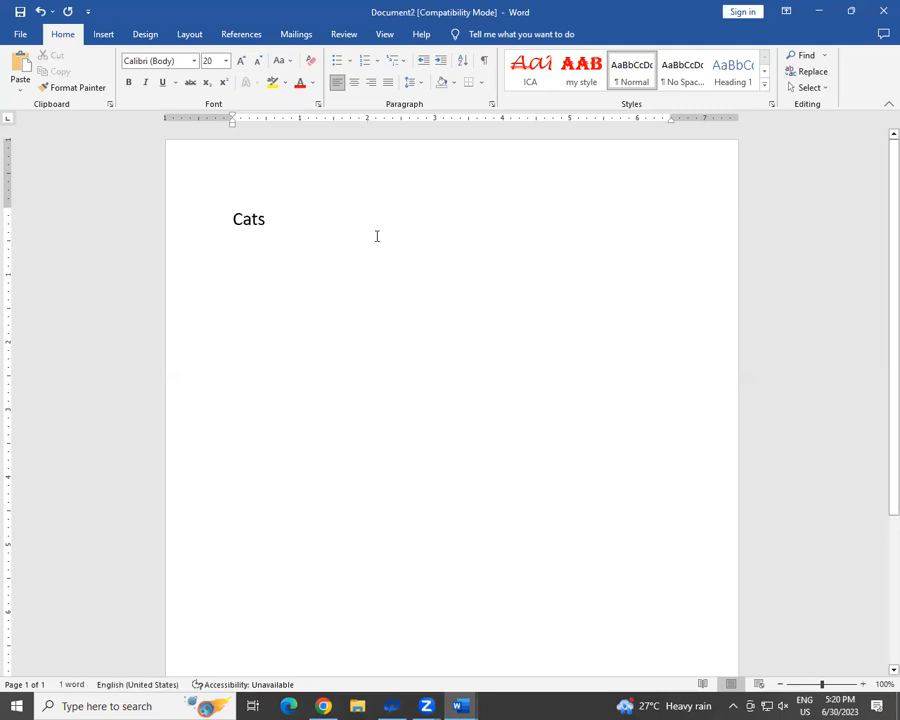
{"action": "type", "text": "Dogs"}
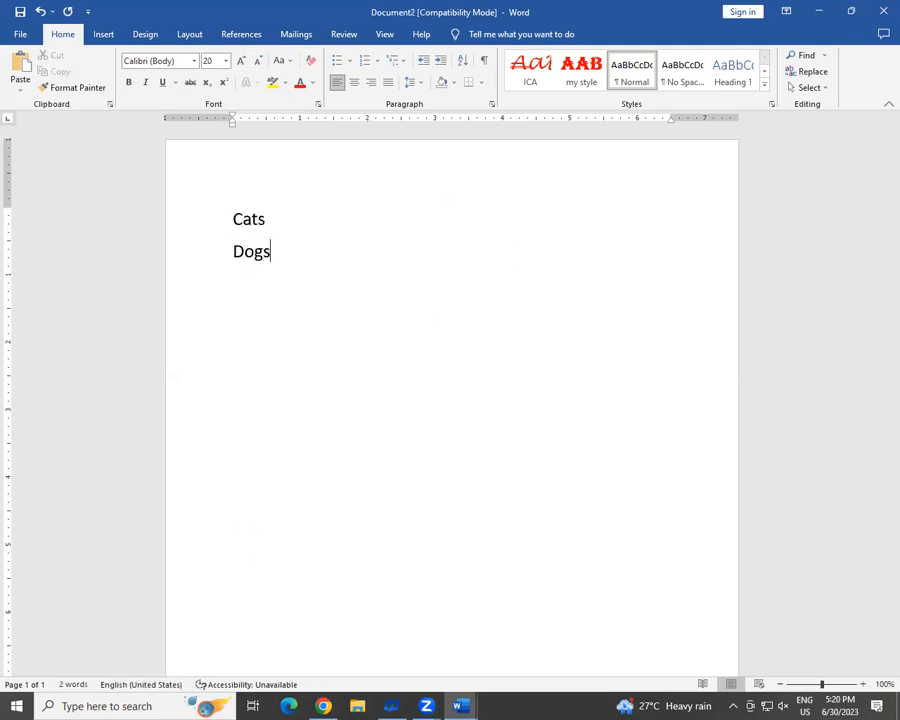
{"action": "key", "text": "alt+Tab"}
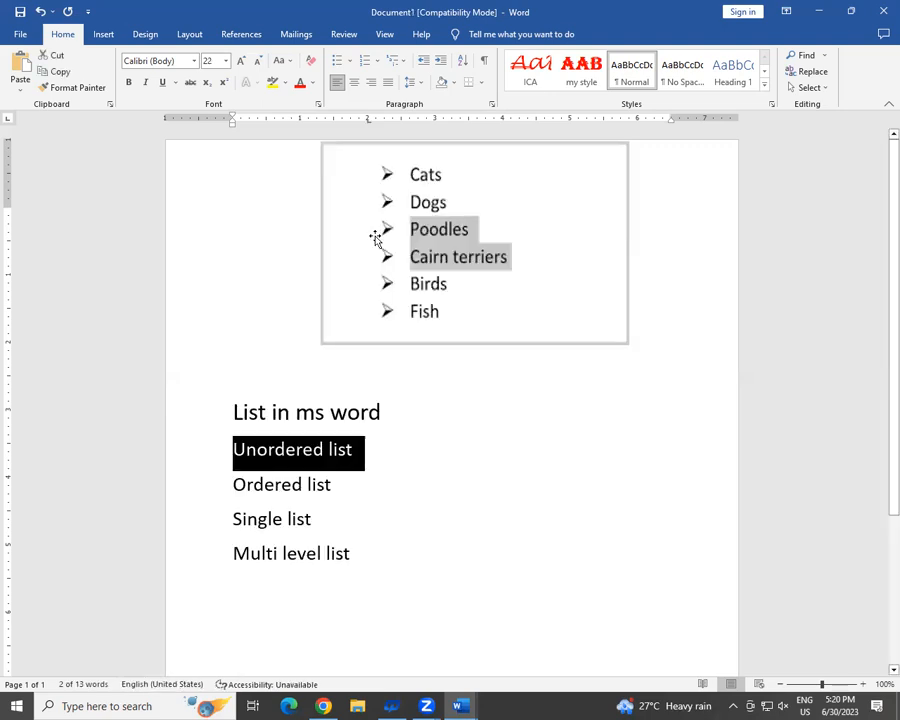
{"action": "key", "text": "alt+Tab"}
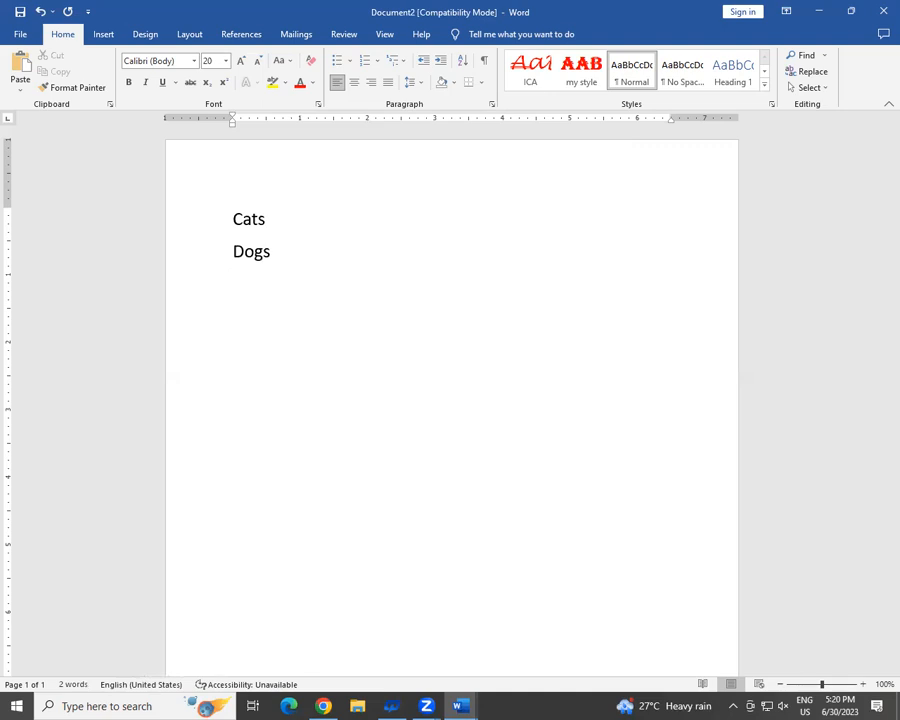
Add "Lion" and "Goat" on separate lines below "Dogs"
{"action": "type", "text": "Lin"}
{"action": "key", "text": "BackSpace"}
{"action": "type", "text": "Goat"}
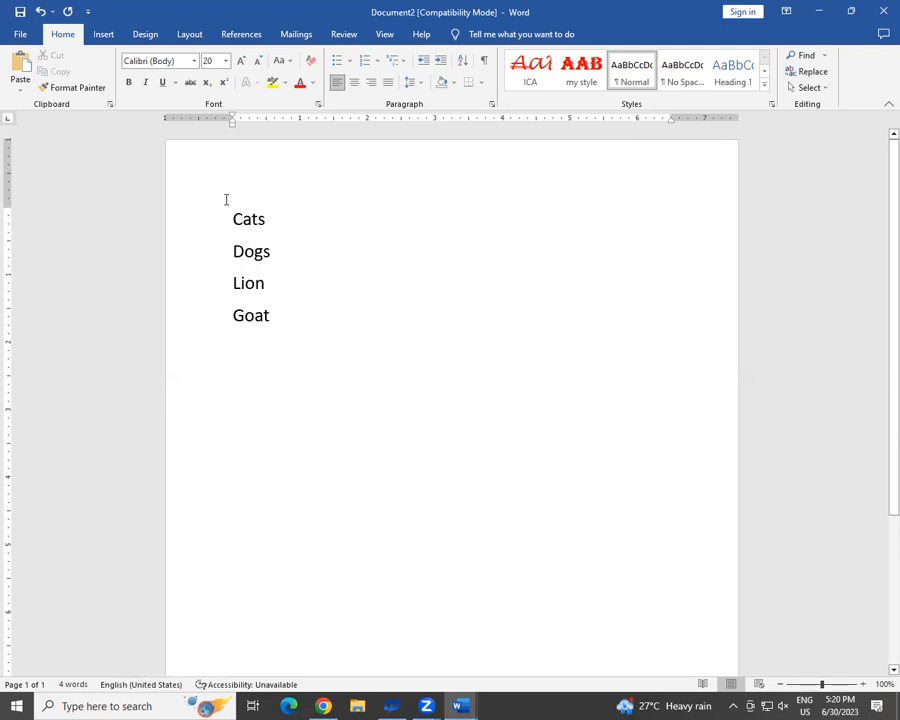
Define the inverted triangle symbol (Symbol character 209) as a new bullet and apply it to the four animal lines
{"action": "left_click_drag", "start_coordinate": [235, 212], "coordinate": [278, 320]}
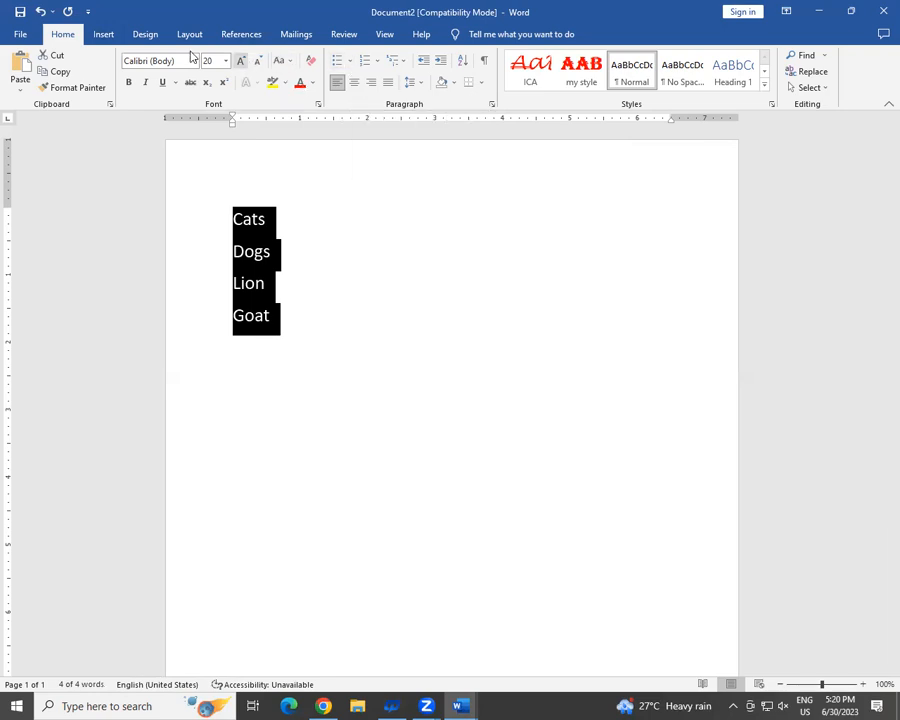
{"action": "left_click", "coordinate": [350, 63]}
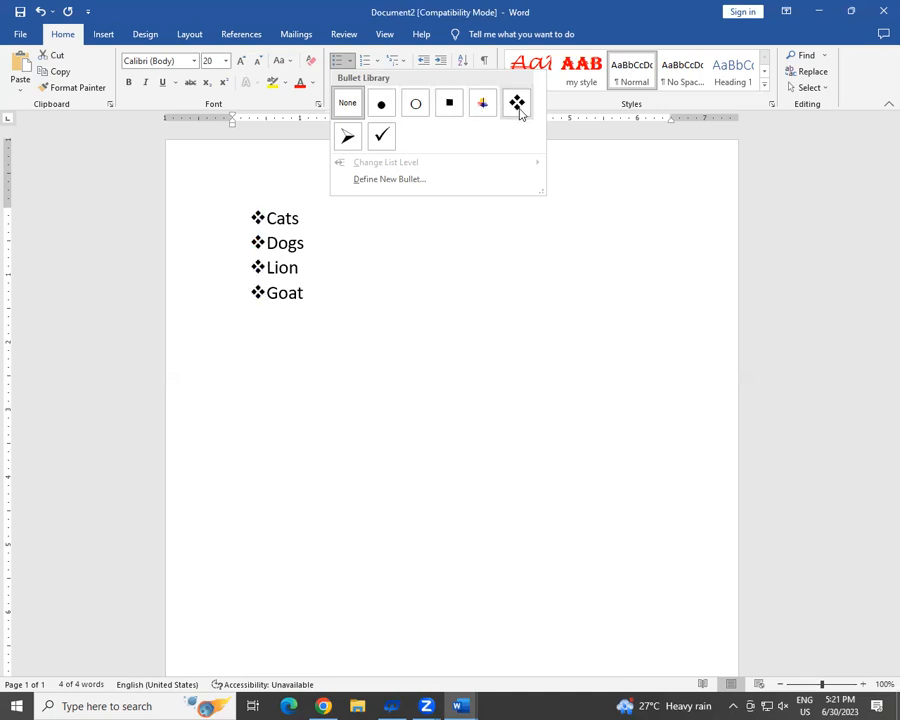
{"action": "left_click", "coordinate": [418, 182]}
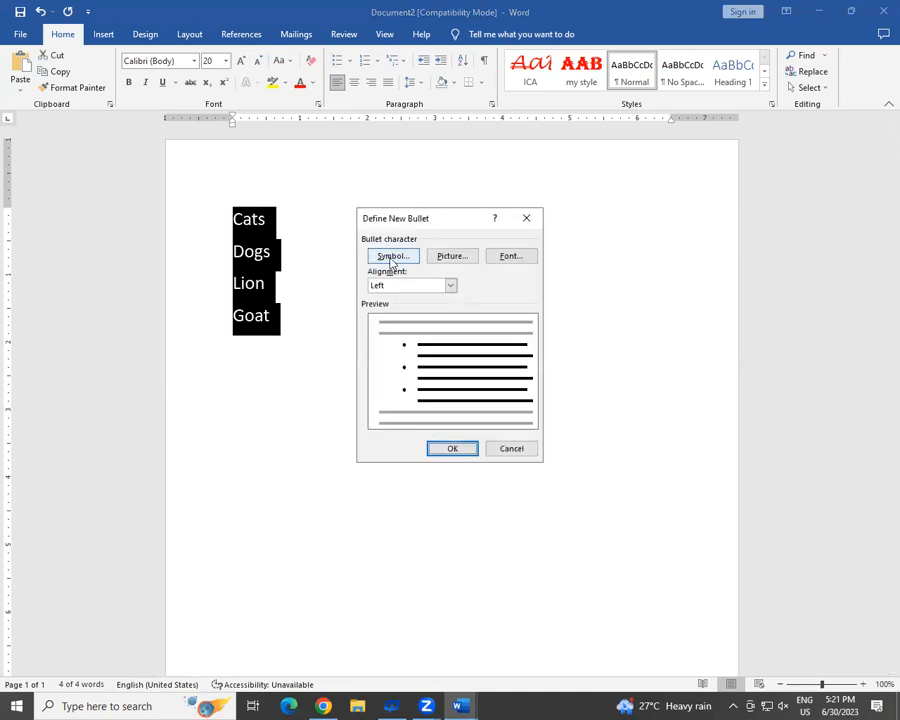
{"action": "left_click", "coordinate": [393, 257]}
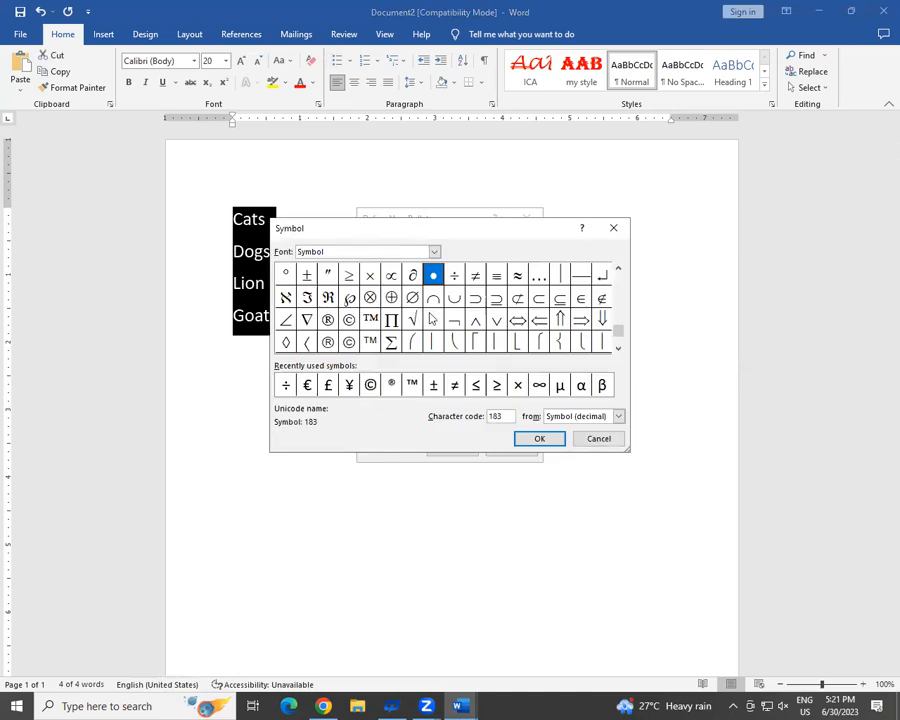
{"action": "left_click", "coordinate": [307, 319]}
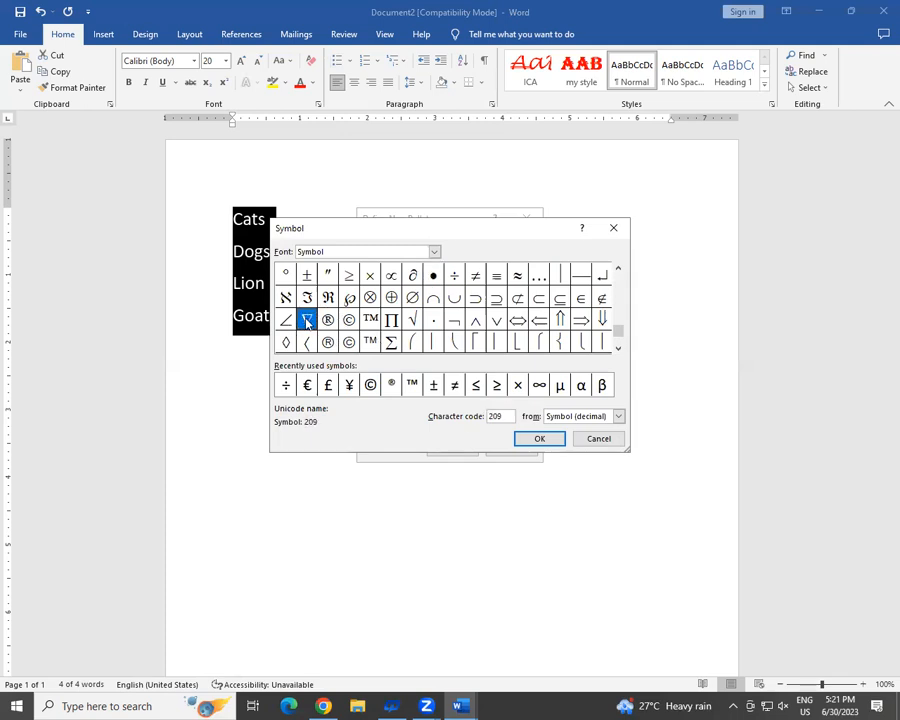
{"action": "left_click", "coordinate": [539, 439]}
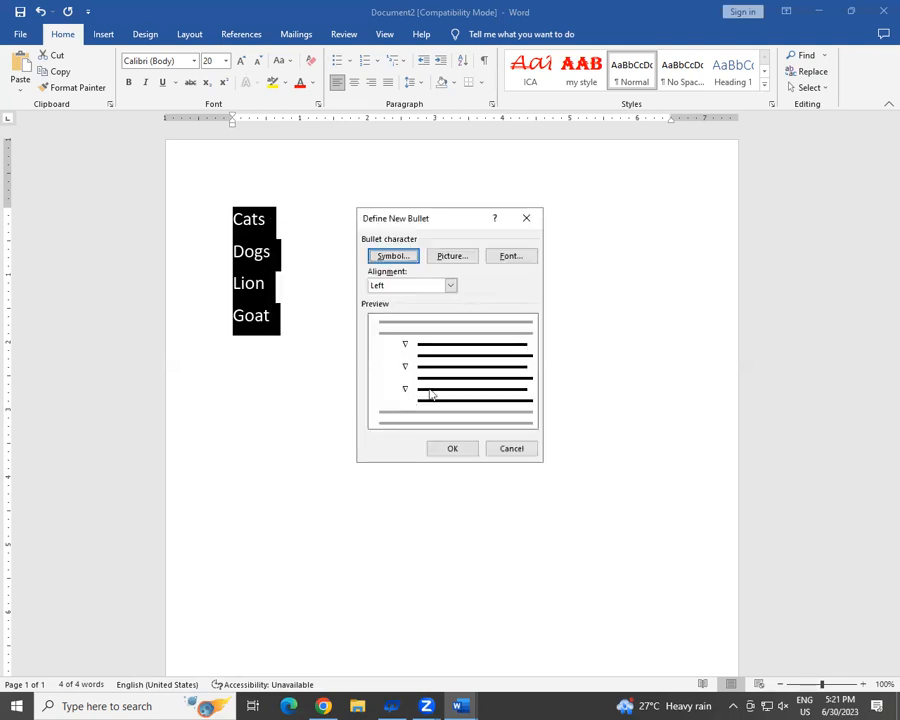
{"action": "left_click", "coordinate": [452, 450]}
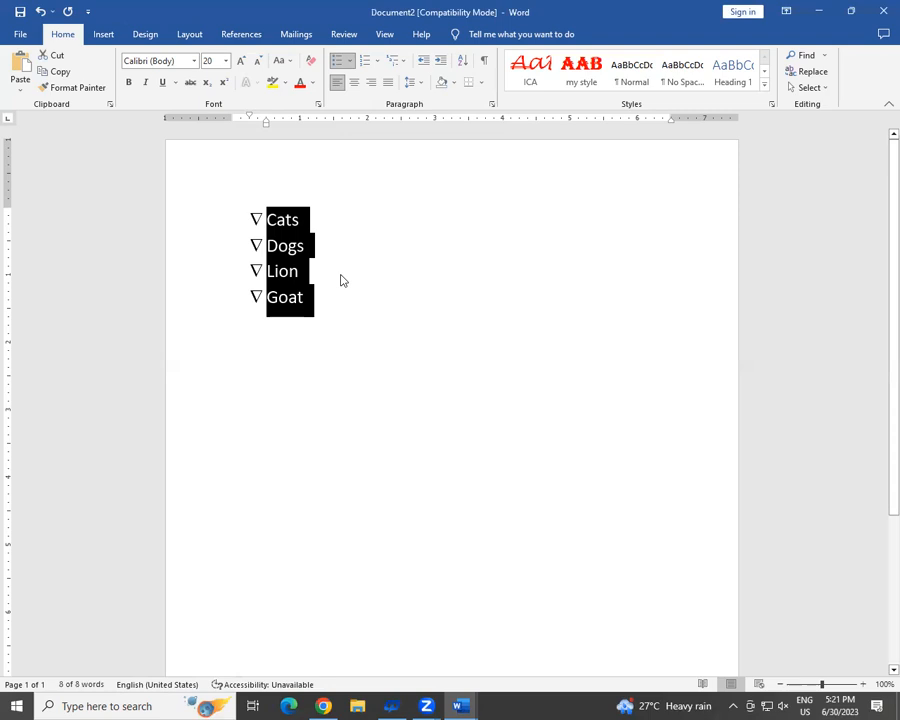
Enlarge the text of the bulleted animal list to 28 pt
{"action": "key", "text": "ctrl+shift+period"}
{"action": "key", "text": "ctrl+shift+period"}
{"action": "key", "text": "ctrl+shift+period"}
{"action": "key", "text": "ctrl+shift+period"}
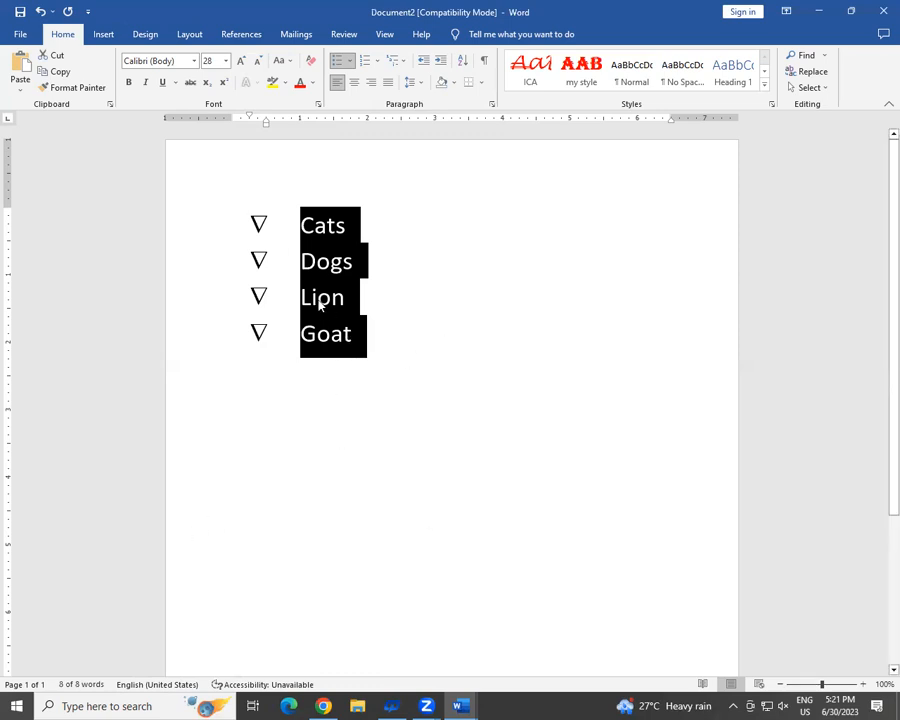
{"action": "left_click", "coordinate": [388, 302]}
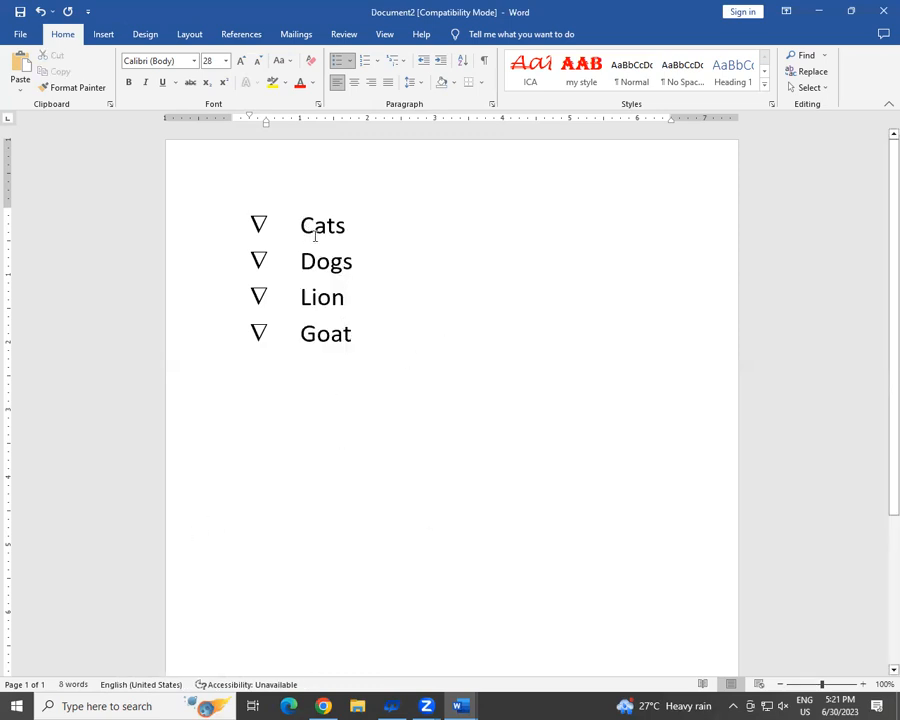
Define a new picture bullet for the animal list using the WhatsApp Image 2023-06-19 file from the Downloads folder
{"action": "left_click_drag", "start_coordinate": [314, 233], "coordinate": [388, 343]}
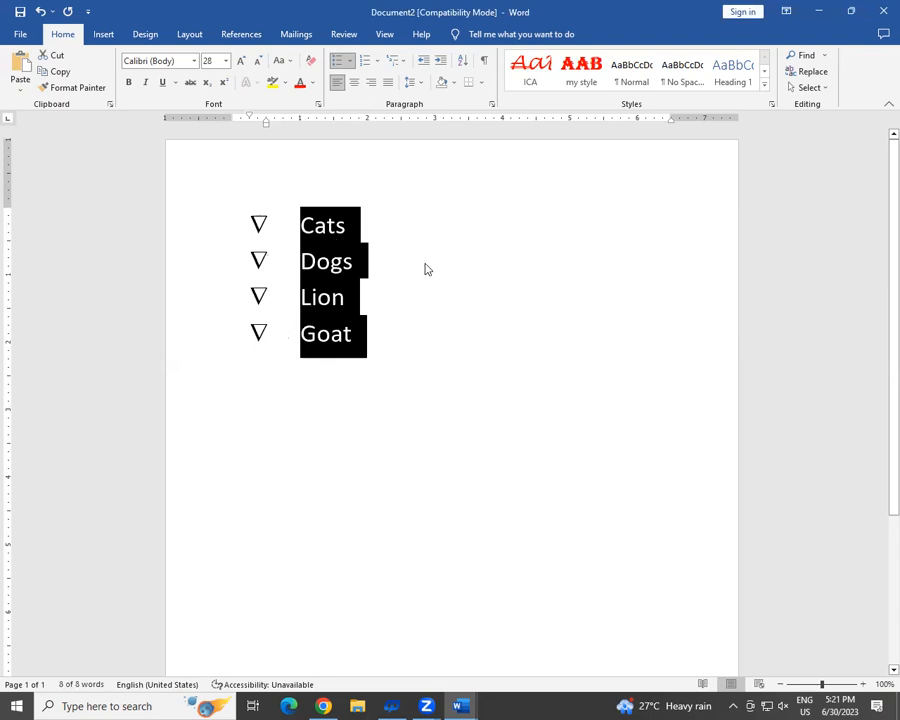
{"action": "left_click", "coordinate": [350, 62]}
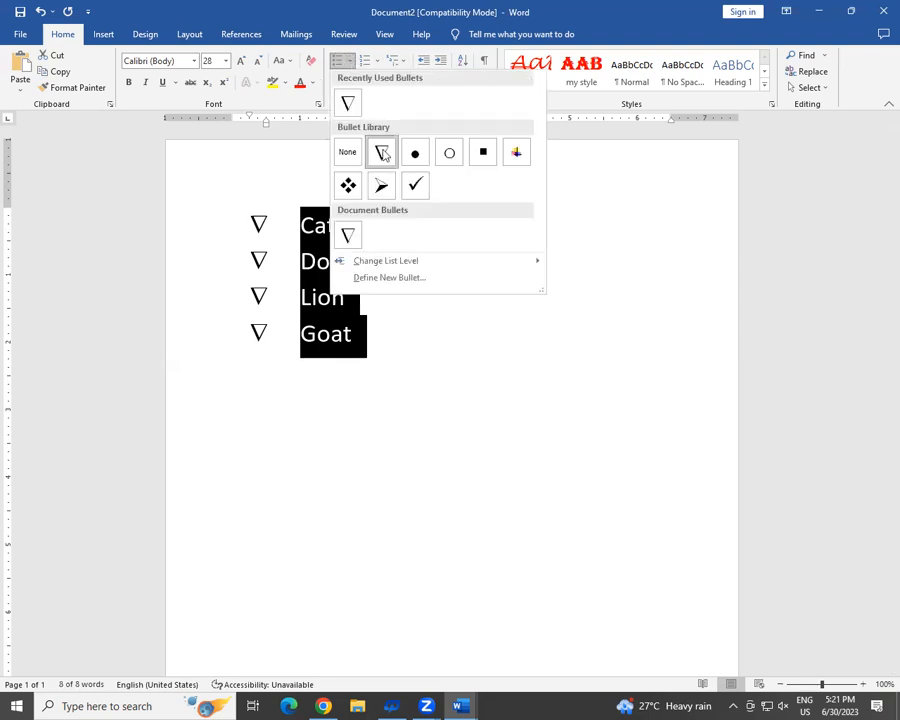
{"action": "left_click", "coordinate": [408, 287]}
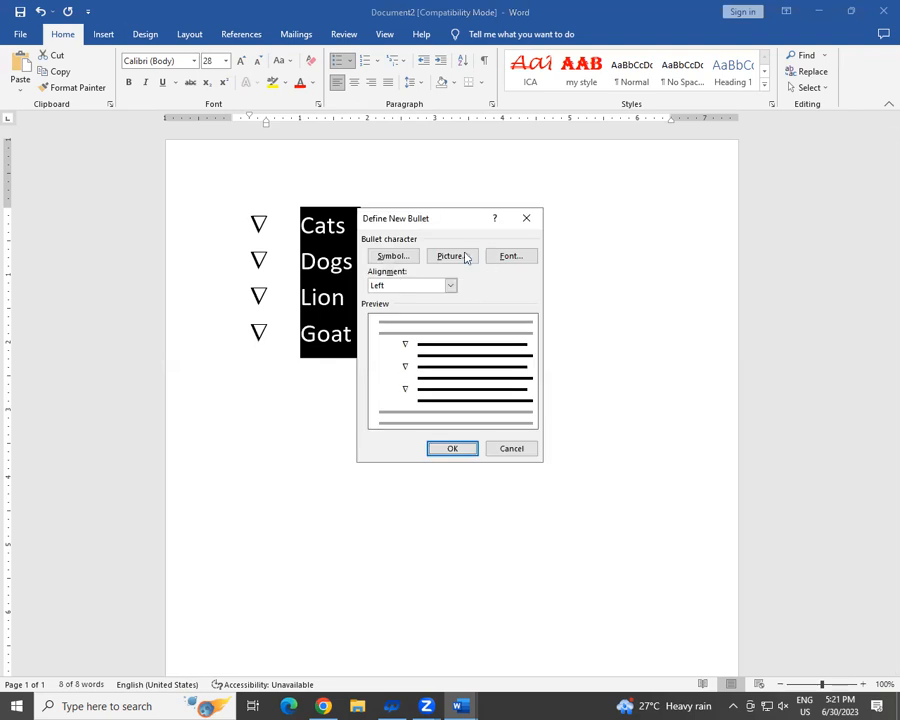
{"action": "left_click", "coordinate": [459, 256]}
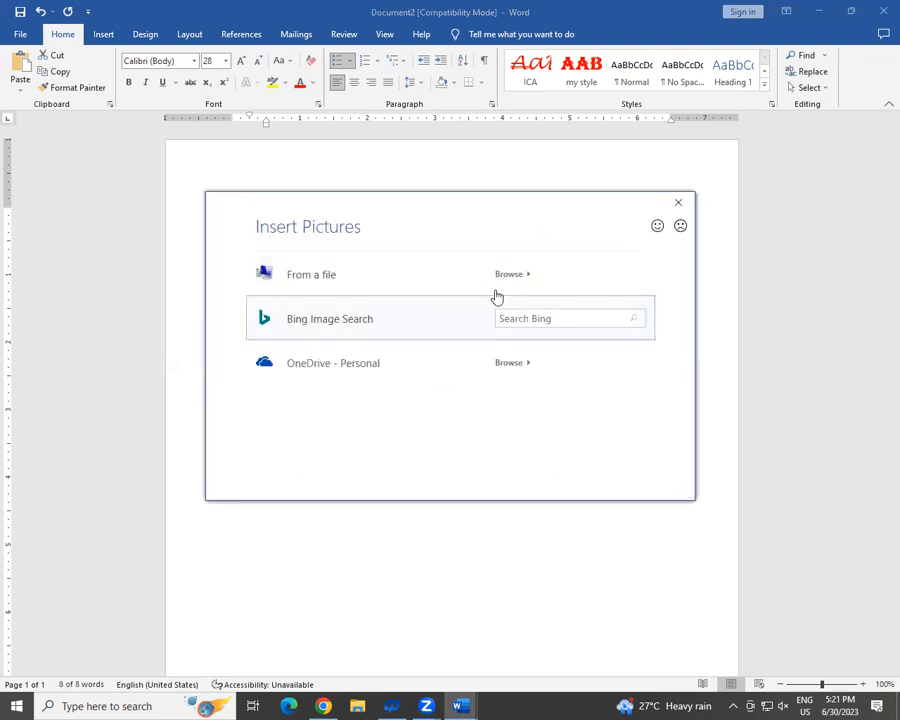
{"action": "left_click", "coordinate": [305, 283]}
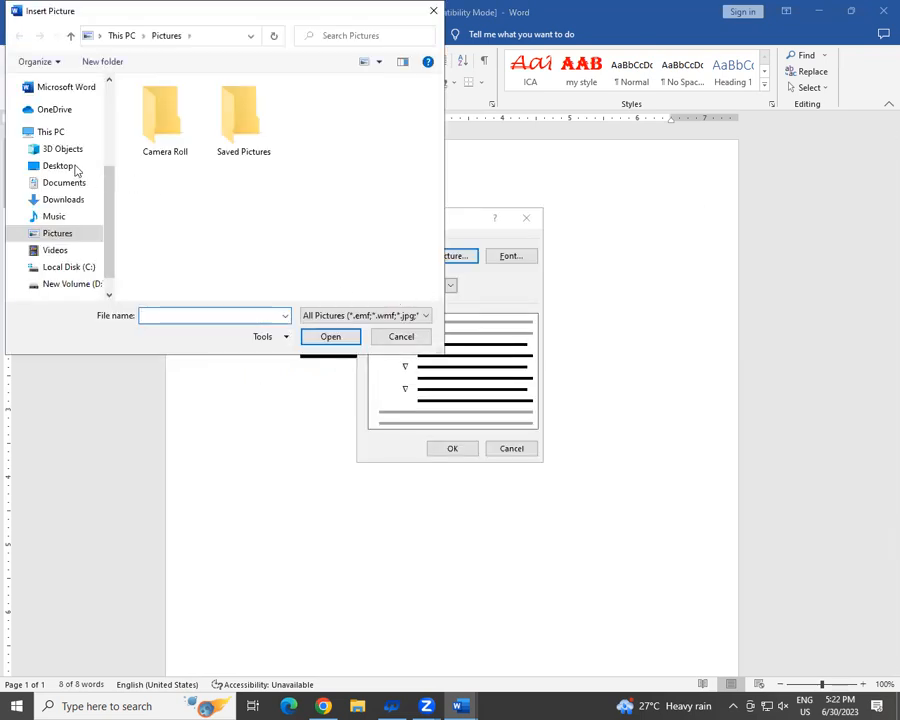
{"action": "left_click", "coordinate": [66, 202]}
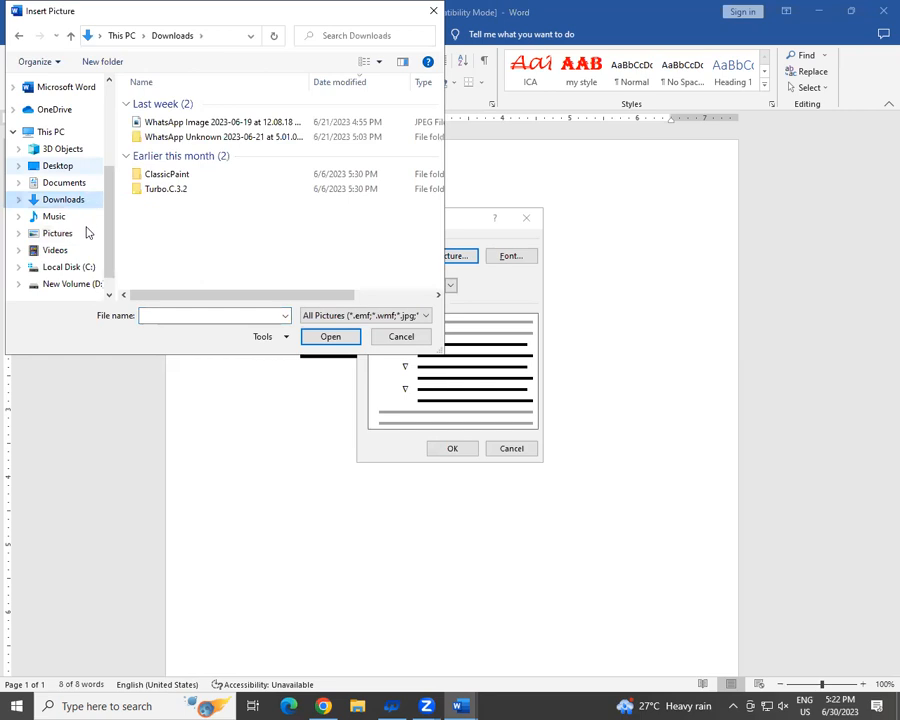
{"action": "left_click", "coordinate": [184, 123]}
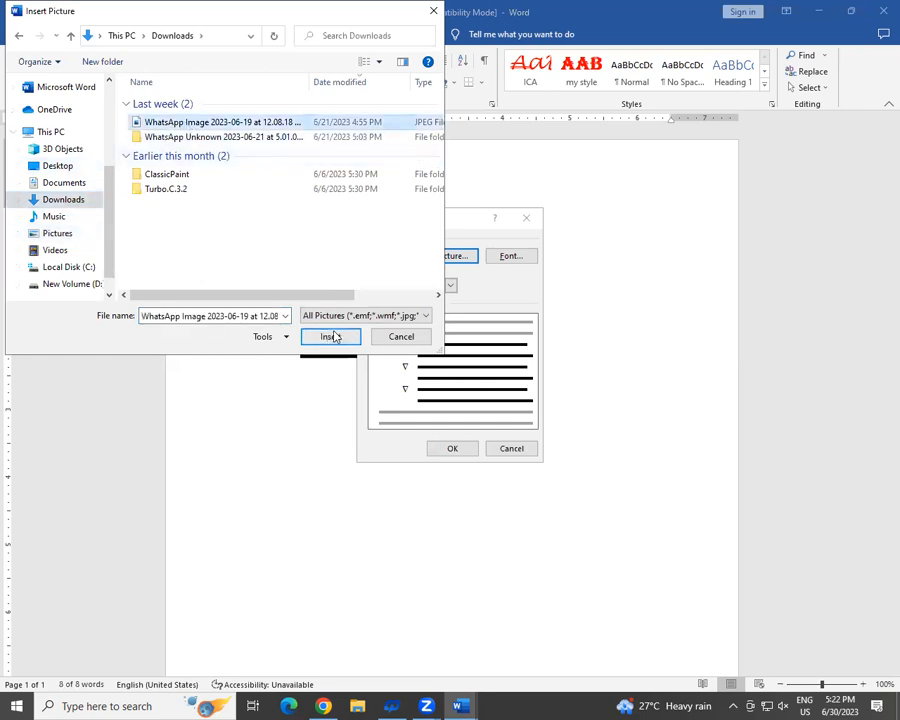
{"action": "left_click", "coordinate": [332, 336]}
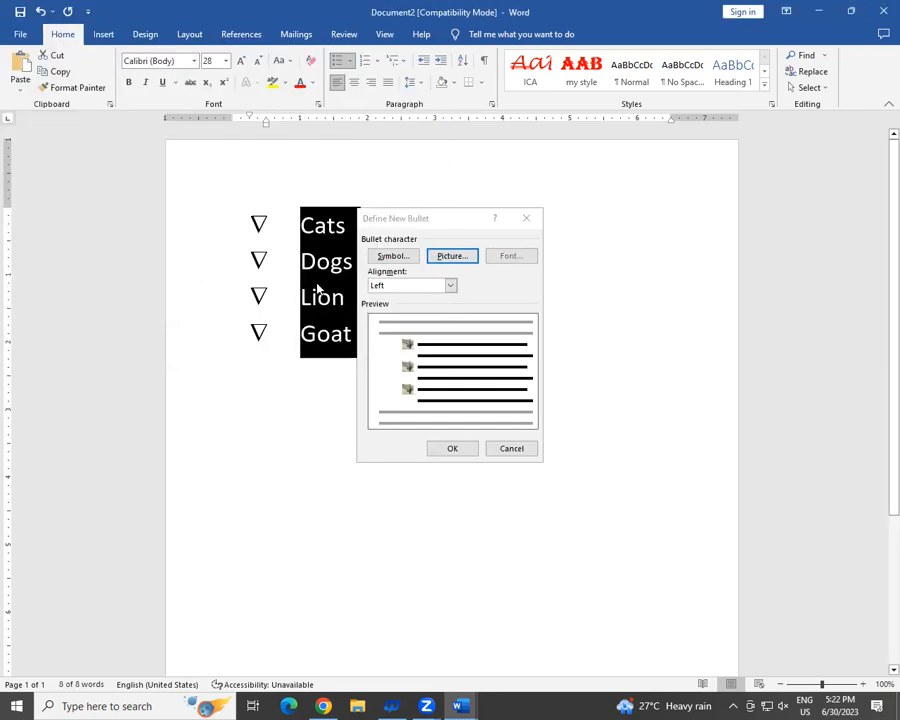
{"action": "left_click", "coordinate": [452, 447]}
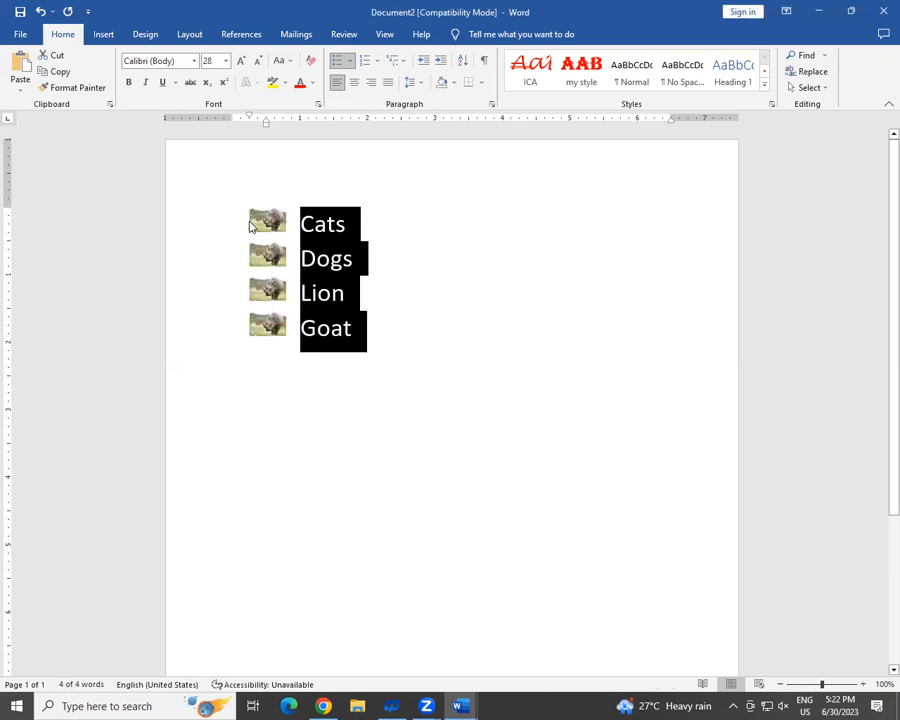
Preview other bullet styles from the bullet library, such as the check mark and arrow, on the animal list
{"action": "left_click", "coordinate": [350, 61]}
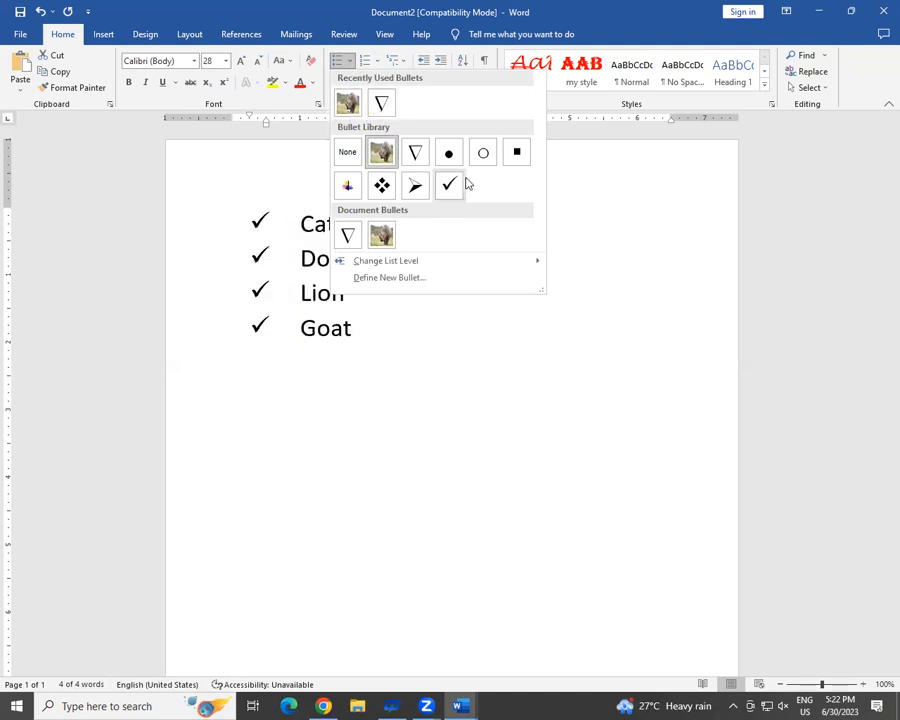
{"action": "left_click", "coordinate": [400, 350]}
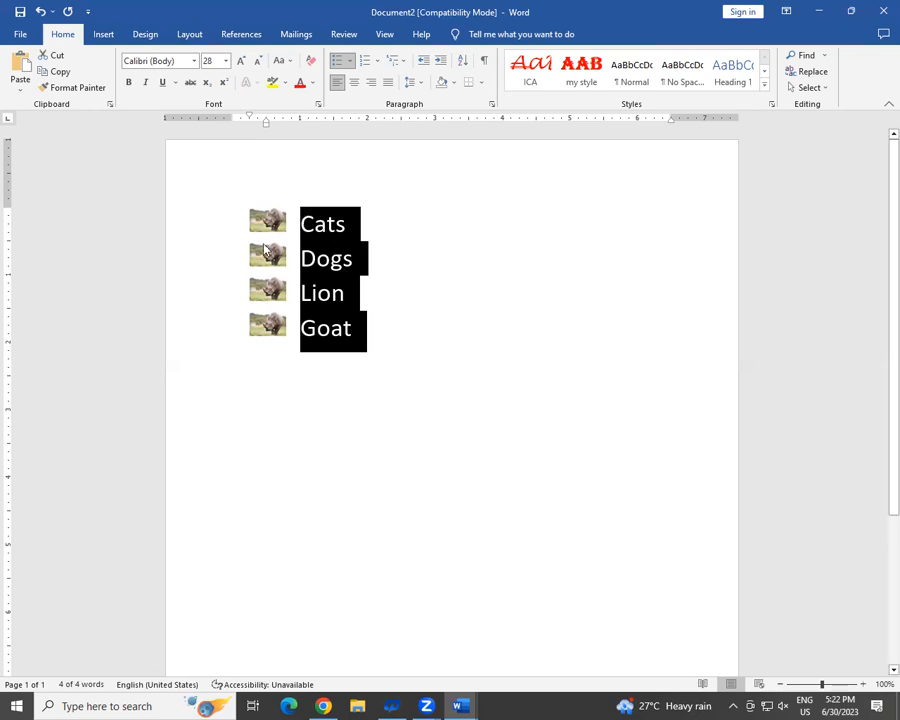
{"action": "left_click", "coordinate": [350, 61]}
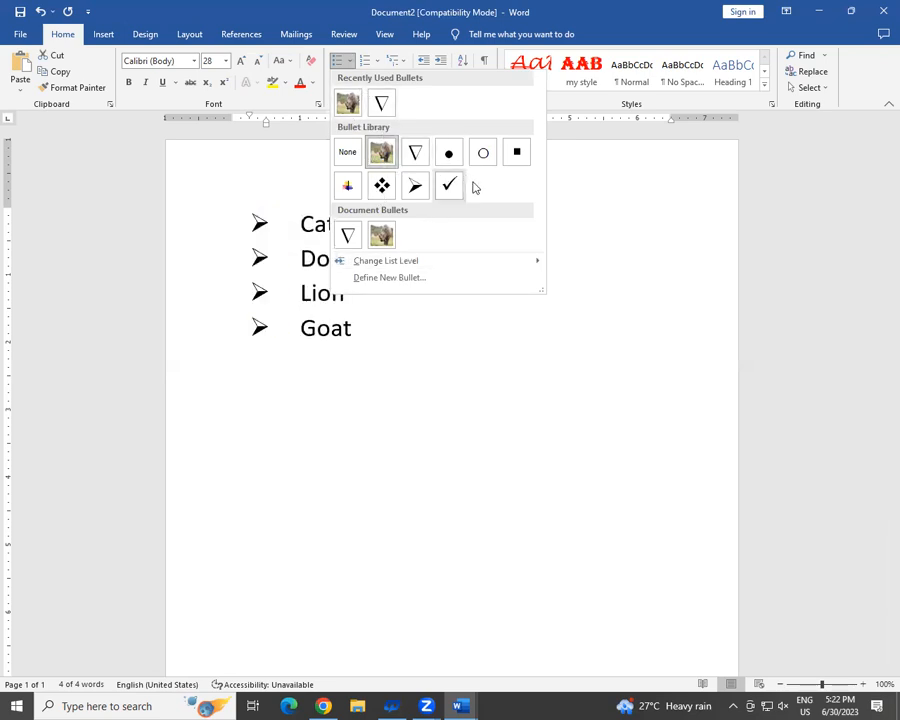
{"action": "left_click", "coordinate": [508, 337]}
{"action": "left_click", "coordinate": [427, 332]}
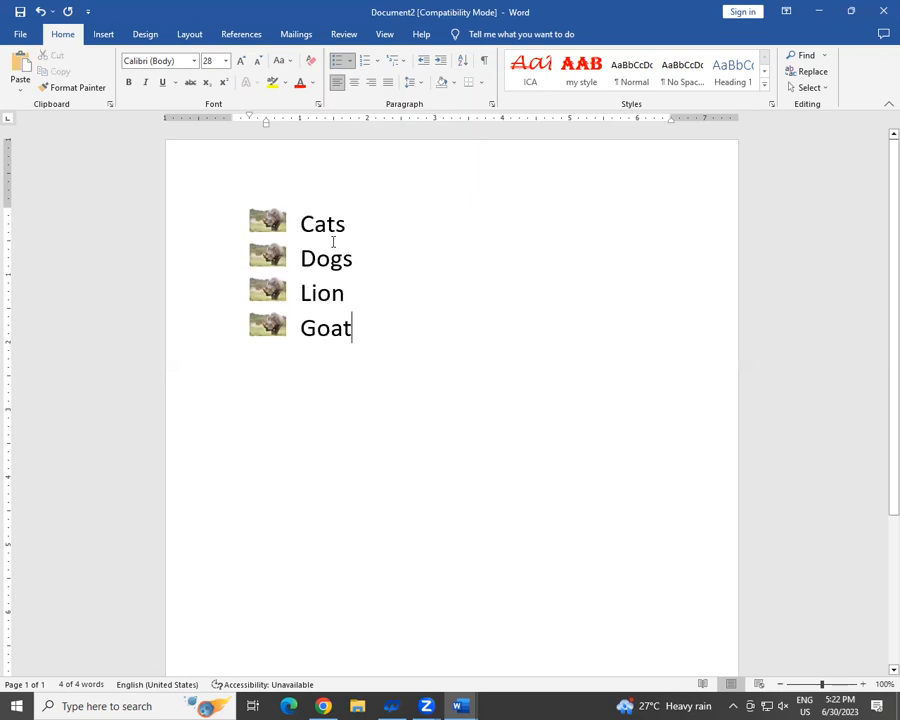
Apply the inverted triangle bullet to the animal list, then delete the entire list
{"action": "left_click_drag", "start_coordinate": [302, 222], "coordinate": [390, 355]}
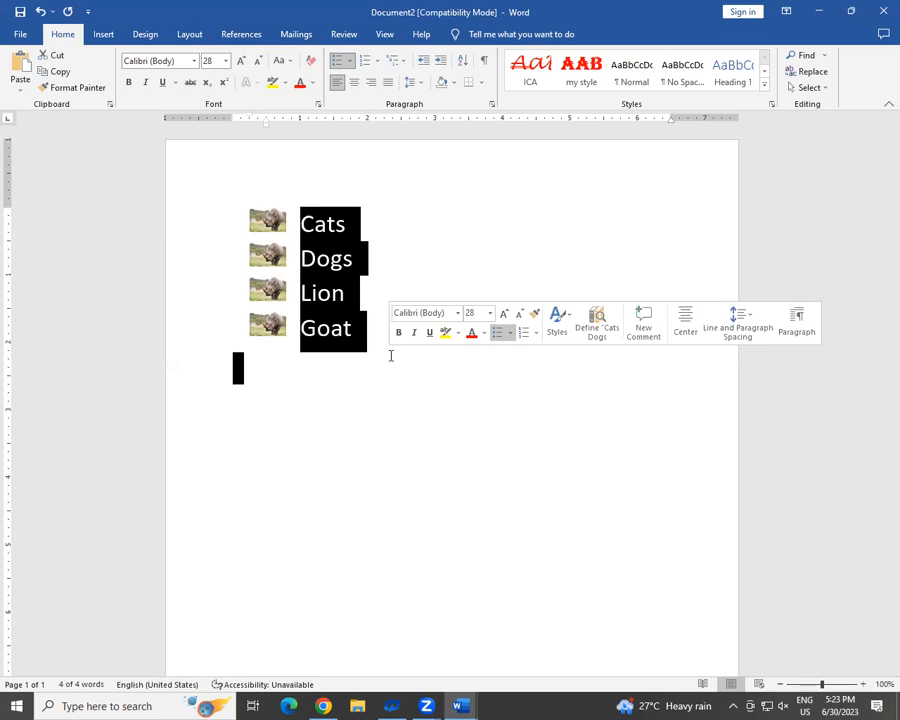
{"action": "left_click", "coordinate": [349, 61]}
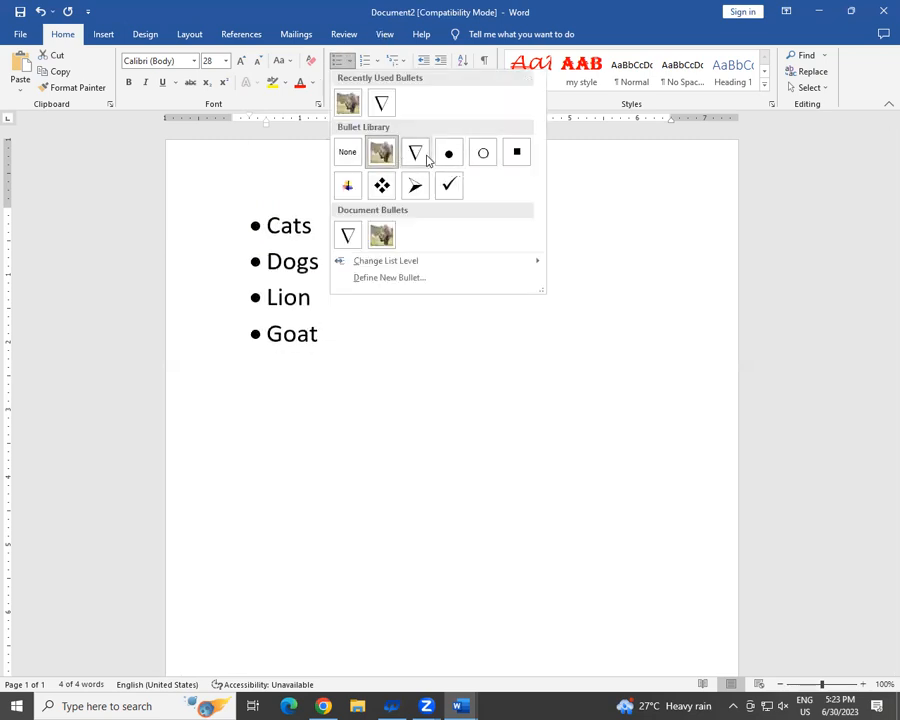
{"action": "left_click", "coordinate": [424, 157]}
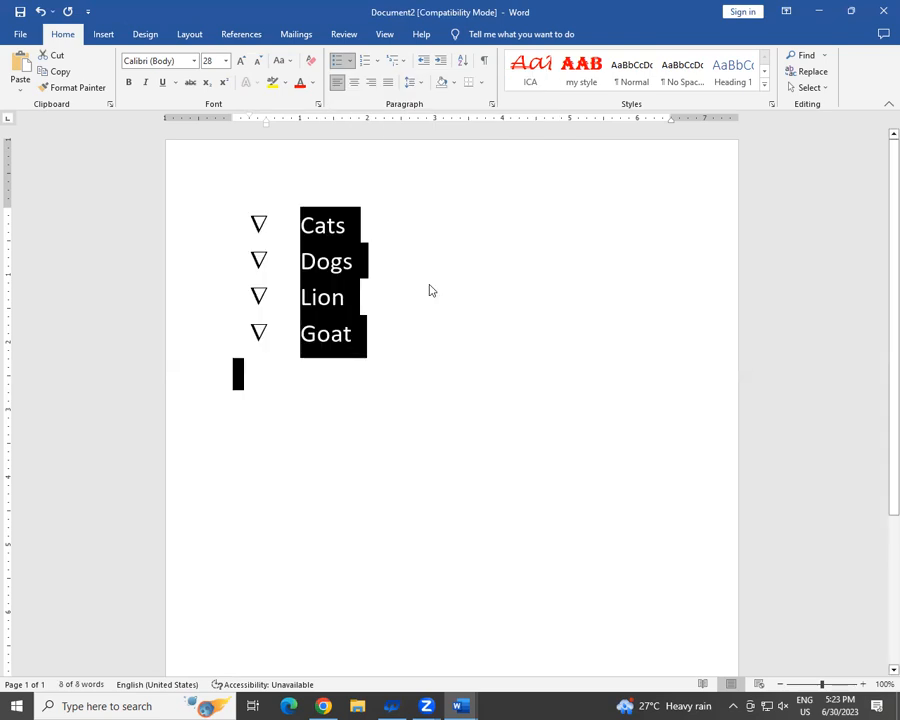
{"action": "key", "text": "Delete"}
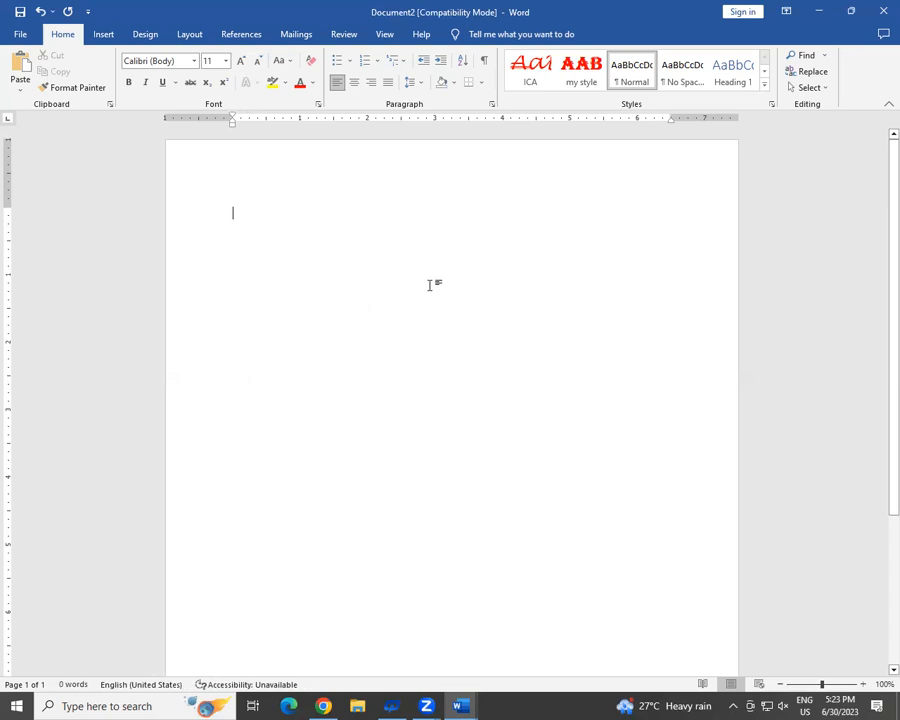
Start a new list with the square bullet and set the font size to 22 pt
{"action": "left_click", "coordinate": [350, 61]}
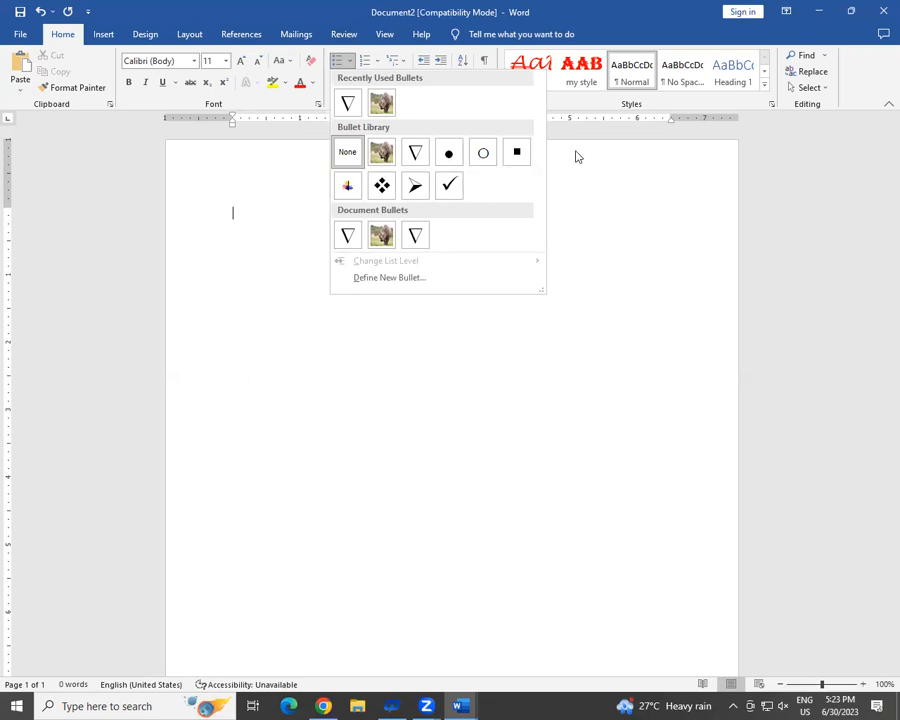
{"action": "left_click", "coordinate": [516, 152]}
{"action": "left_click", "coordinate": [241, 61]}
{"action": "left_click", "coordinate": [241, 61]}
{"action": "left_click", "coordinate": [243, 61]}
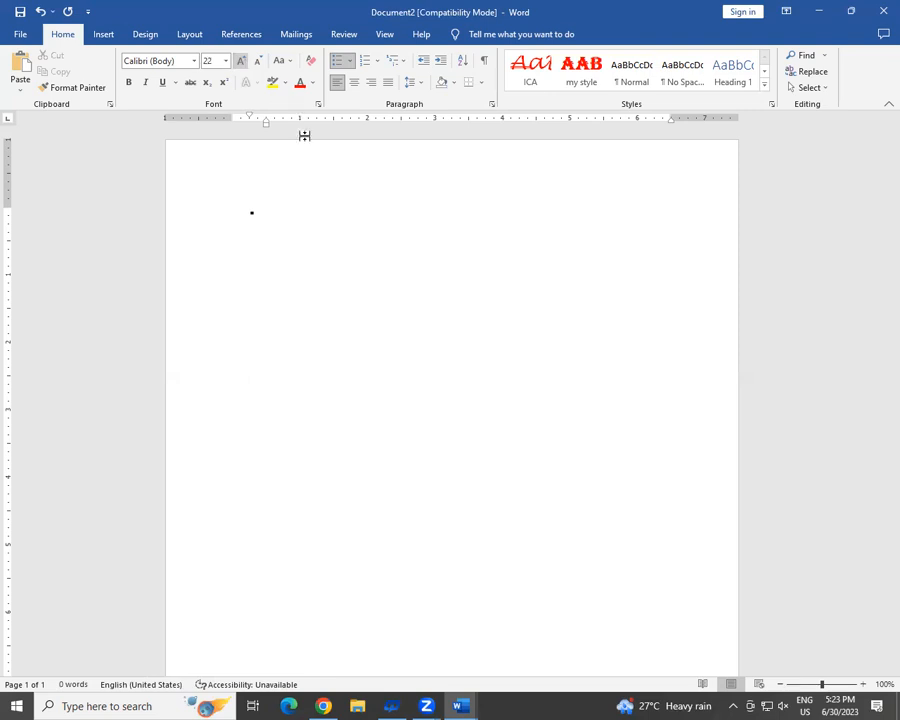
Enter "Mouse", "Keyboard", "Joystick" and "Scanner" as separate items of the square-bulleted list
{"action": "type", "text": "Mouse"}
{"action": "key", "text": "Return"}
{"action": "type", "text": "K"}
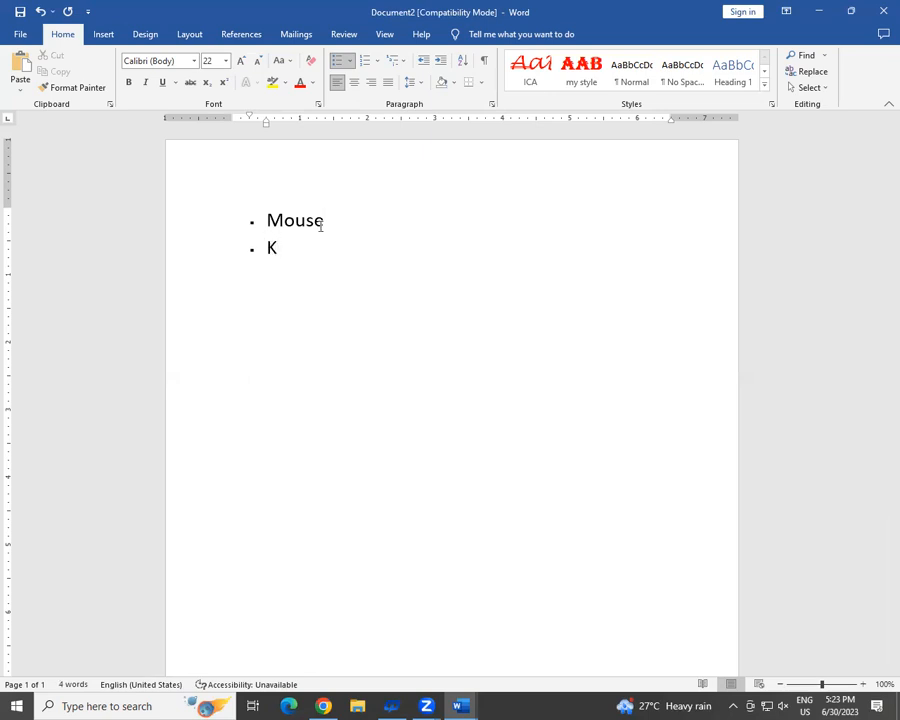
{"action": "type", "text": "eyboard"}
{"action": "key", "text": "Return"}
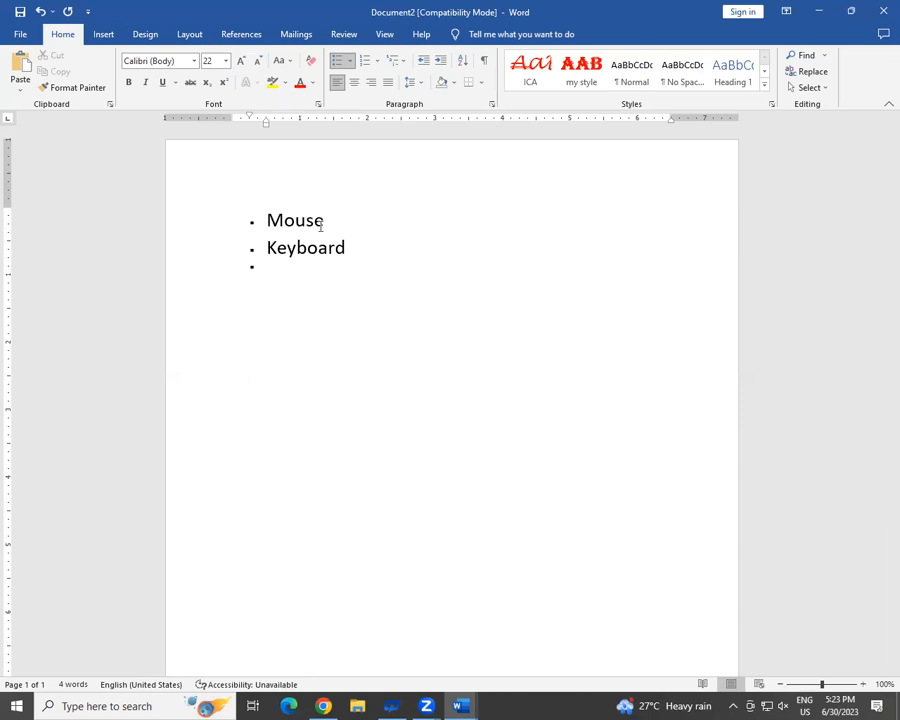
{"action": "type", "text": "Joystick"}
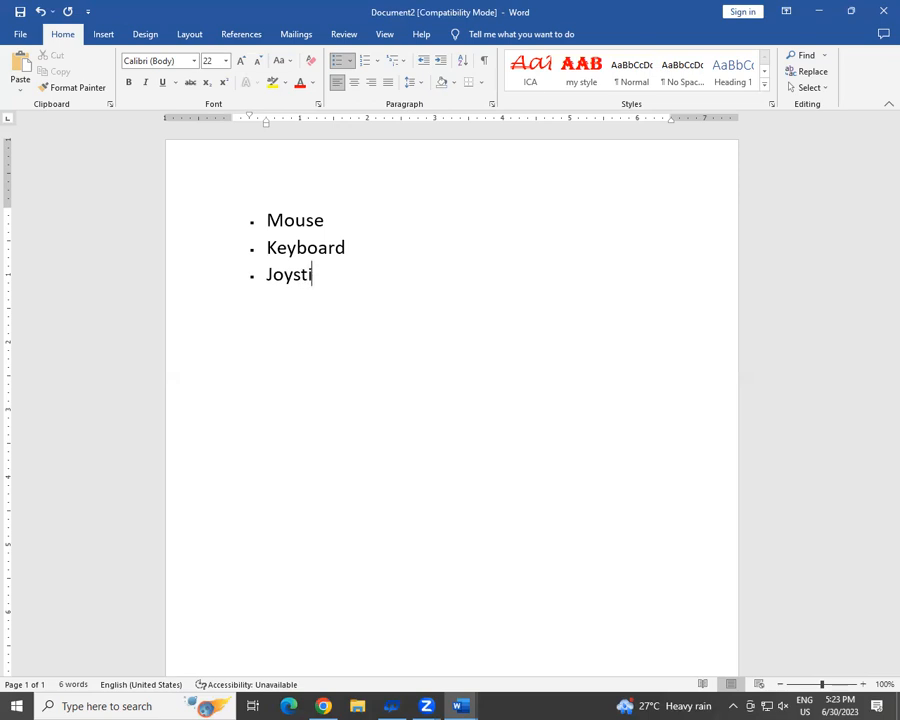
{"action": "key", "text": "Return"}
{"action": "type", "text": "Scanner"}
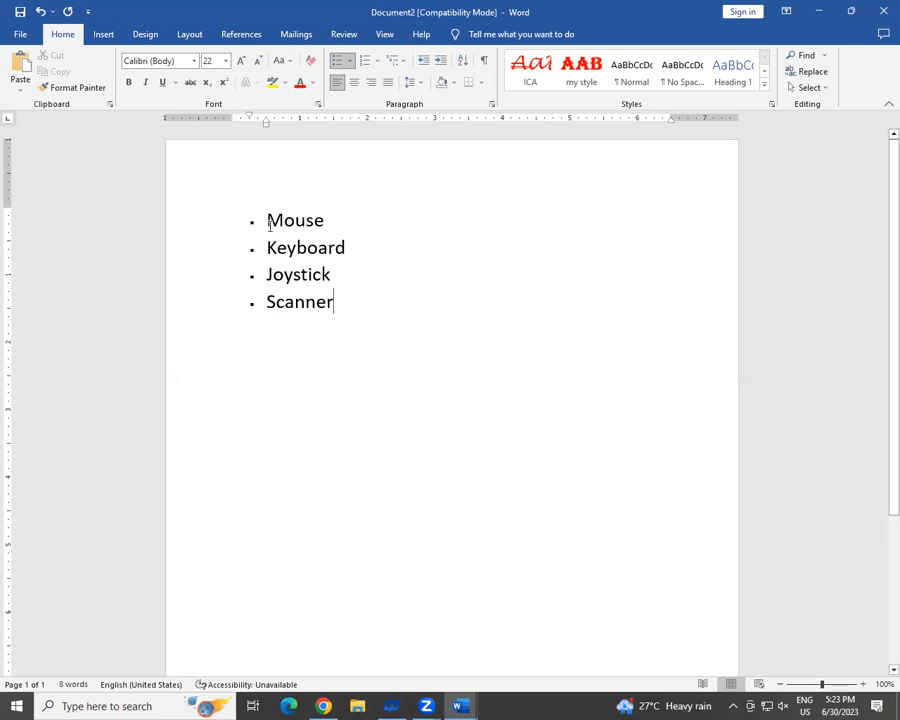
Check the current bullet style in the bullet library and add an empty bullet below "Scanner"
{"action": "left_click", "coordinate": [350, 61]}
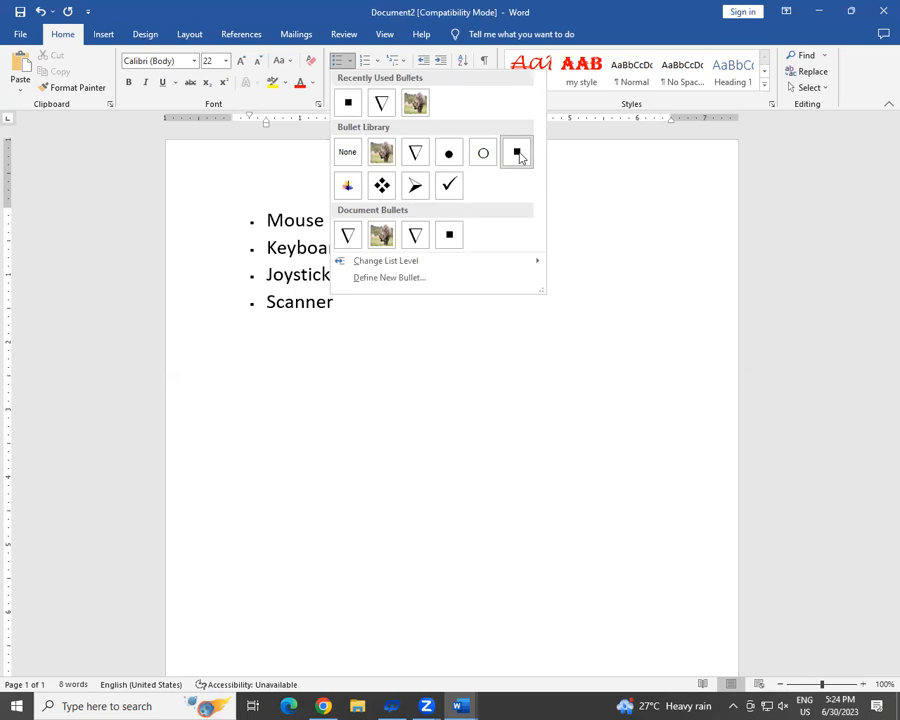
{"action": "left_click", "coordinate": [355, 325]}
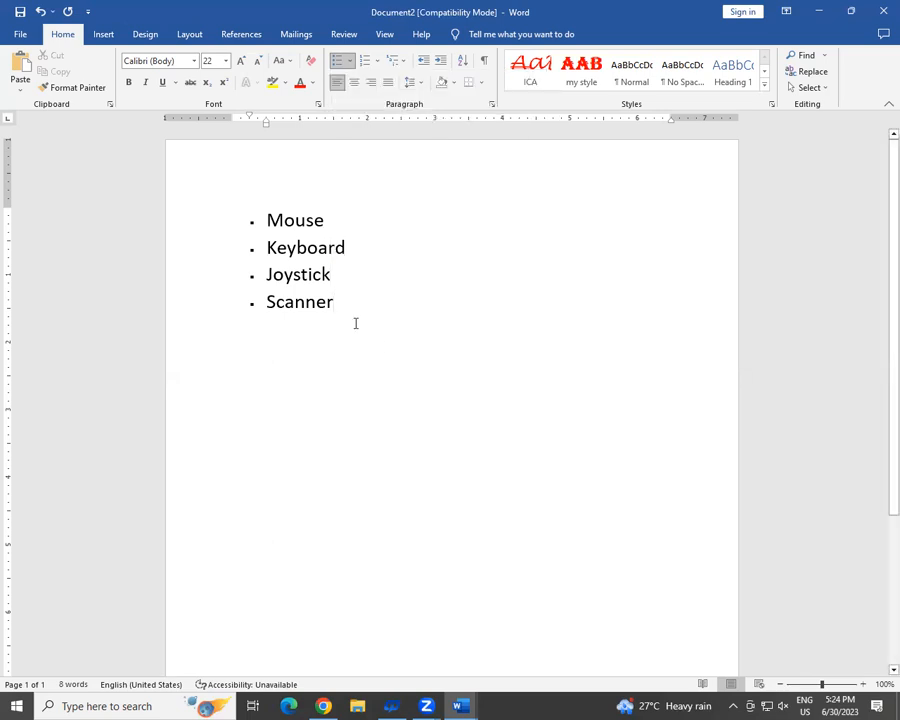
{"action": "key", "text": "Return"}
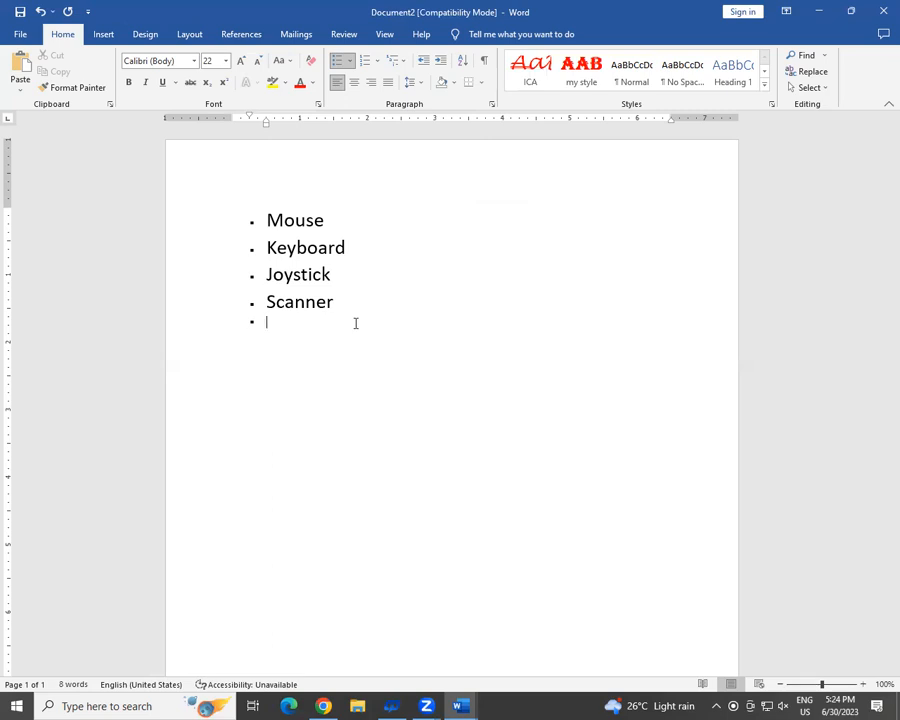
Enter "Light Pen" as the last item of the square-bulleted list and end the list on the line below
{"action": "type", "text": "Light Pen"}
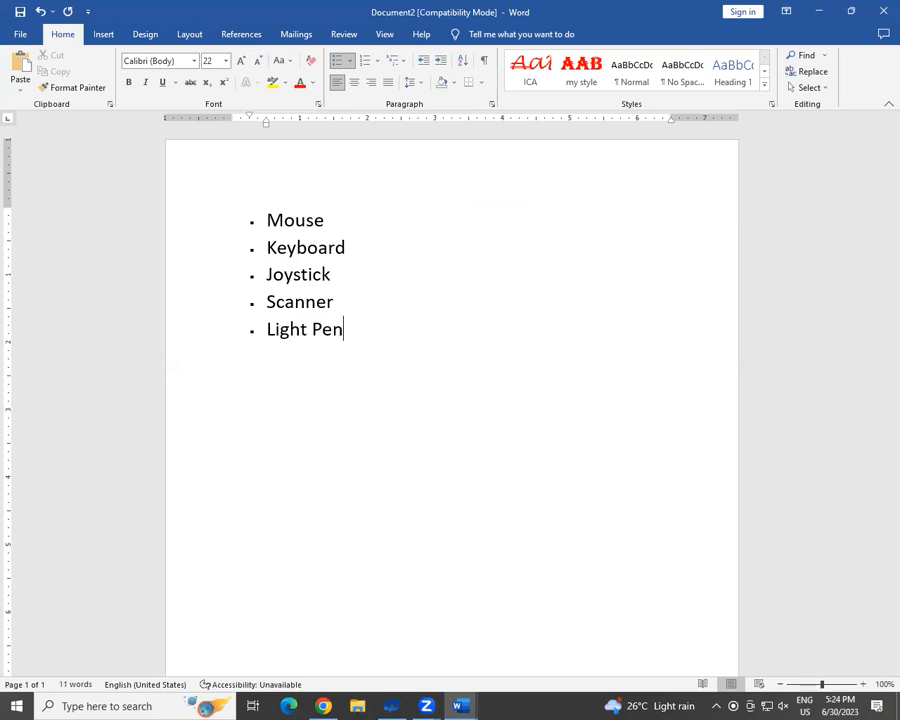
{"action": "key", "text": "Return"}
{"action": "key", "text": "BackSpace"}
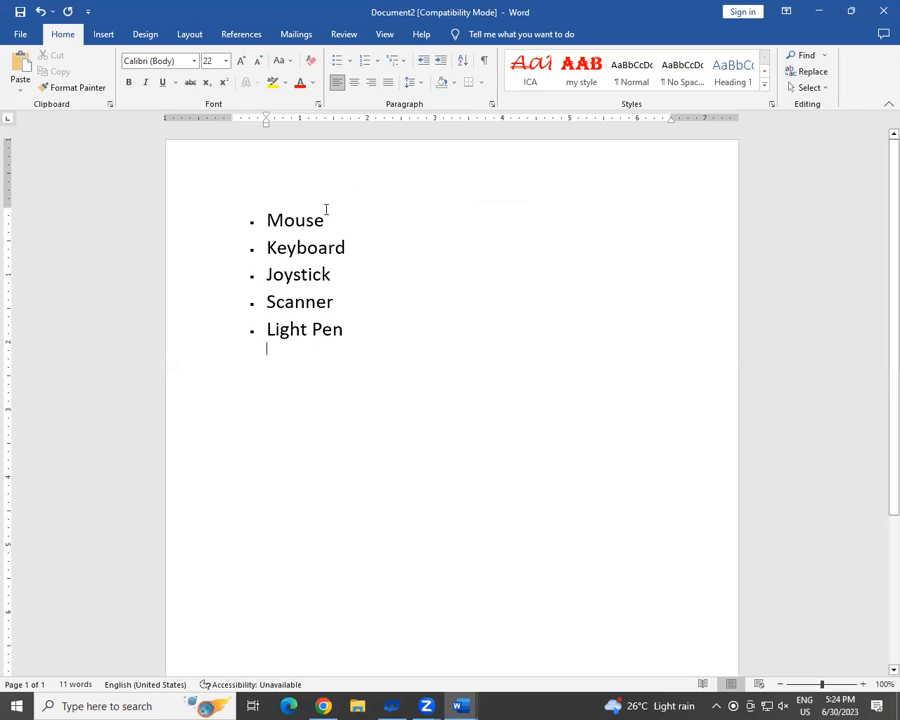
Remove the bullets from the five device items and delete their text
{"action": "left_click_drag", "start_coordinate": [266, 218], "coordinate": [343, 334]}
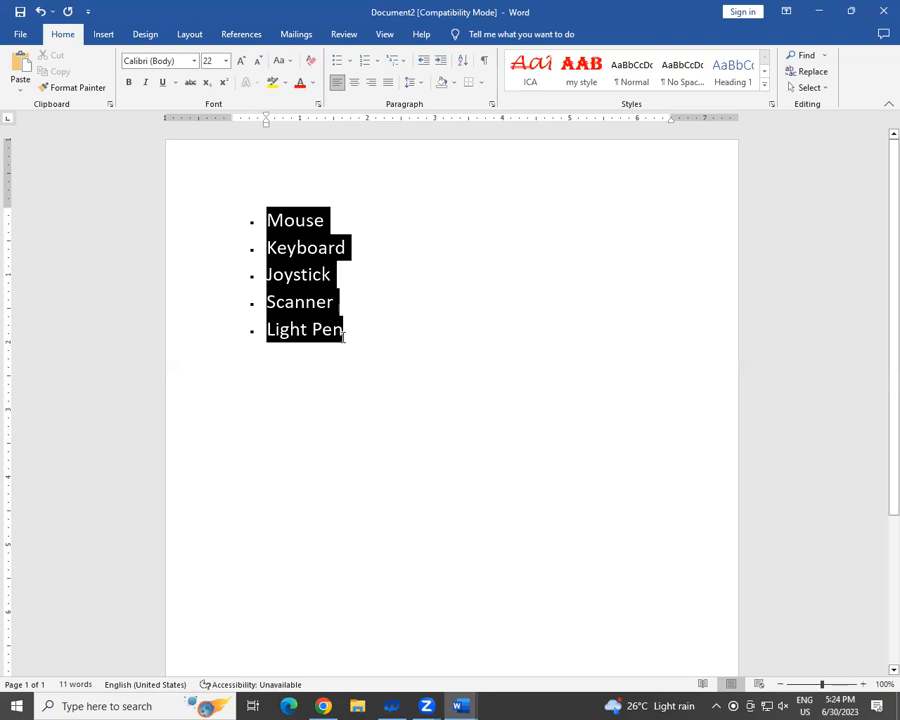
{"action": "left_click", "coordinate": [349, 61]}
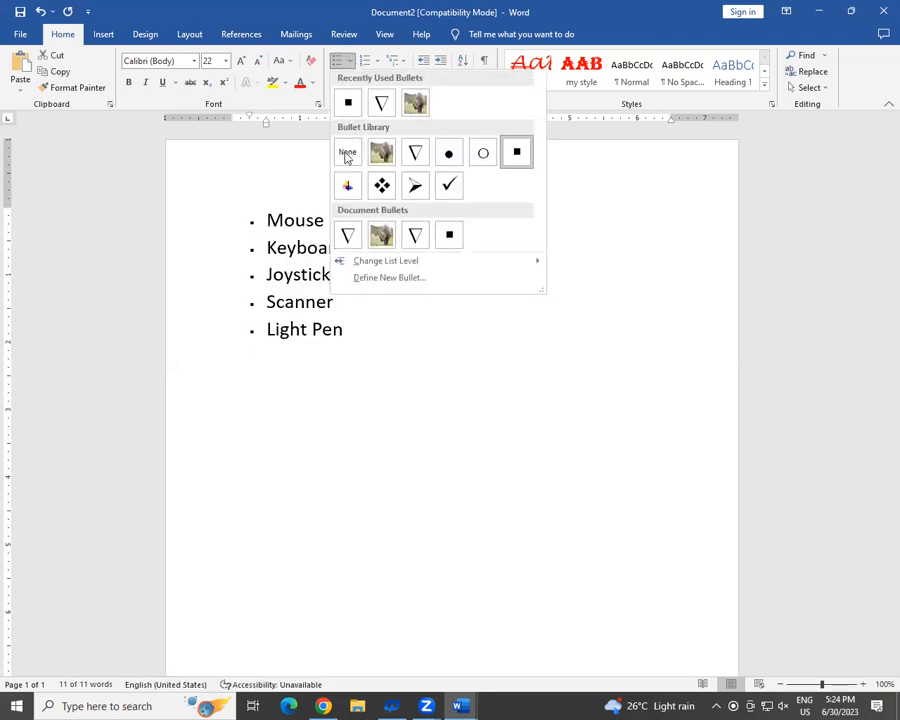
{"action": "left_click", "coordinate": [347, 157]}
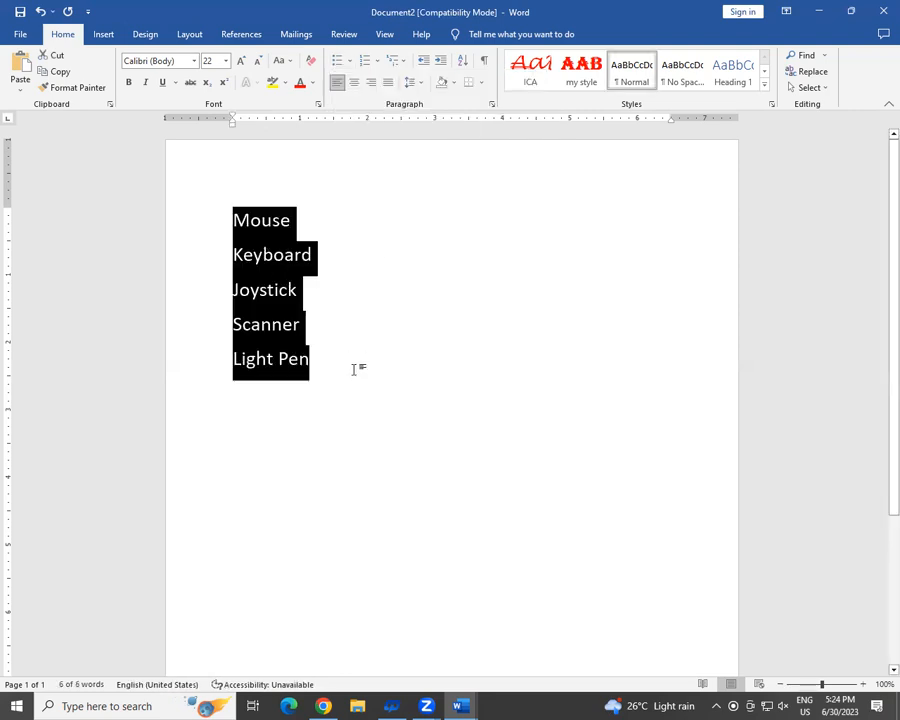
{"action": "key", "text": "Delete"}
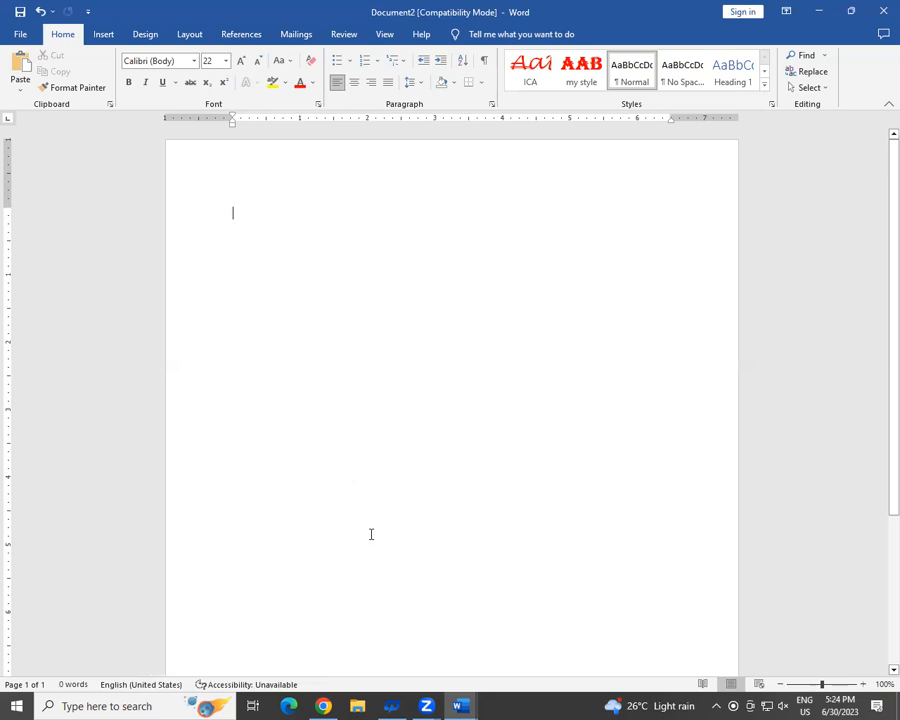
Review the "Ordered list" entry under "List in ms word" in Document1, and return to Document2
{"action": "left_click", "coordinate": [467, 703]}
{"action": "left_click", "coordinate": [397, 628]}
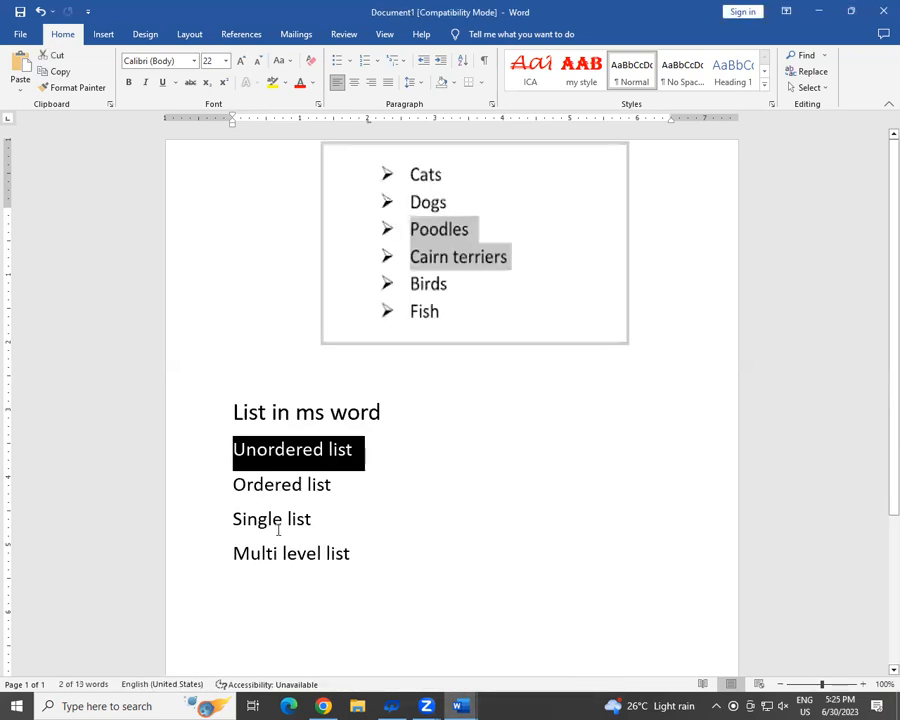
{"action": "left_click_drag", "start_coordinate": [294, 482], "coordinate": [352, 484]}
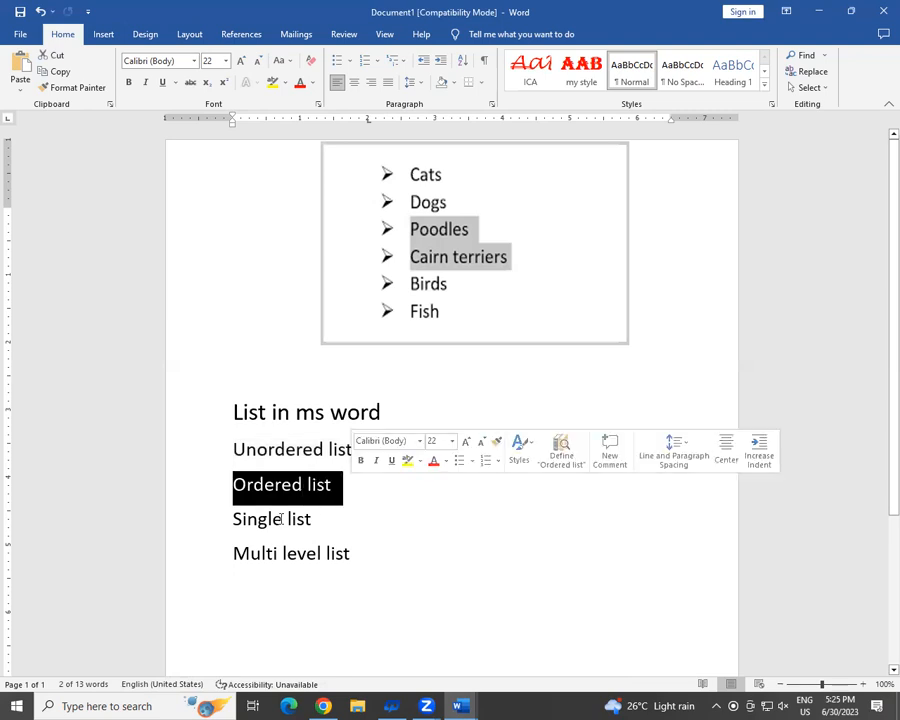
{"action": "left_click", "coordinate": [453, 704]}
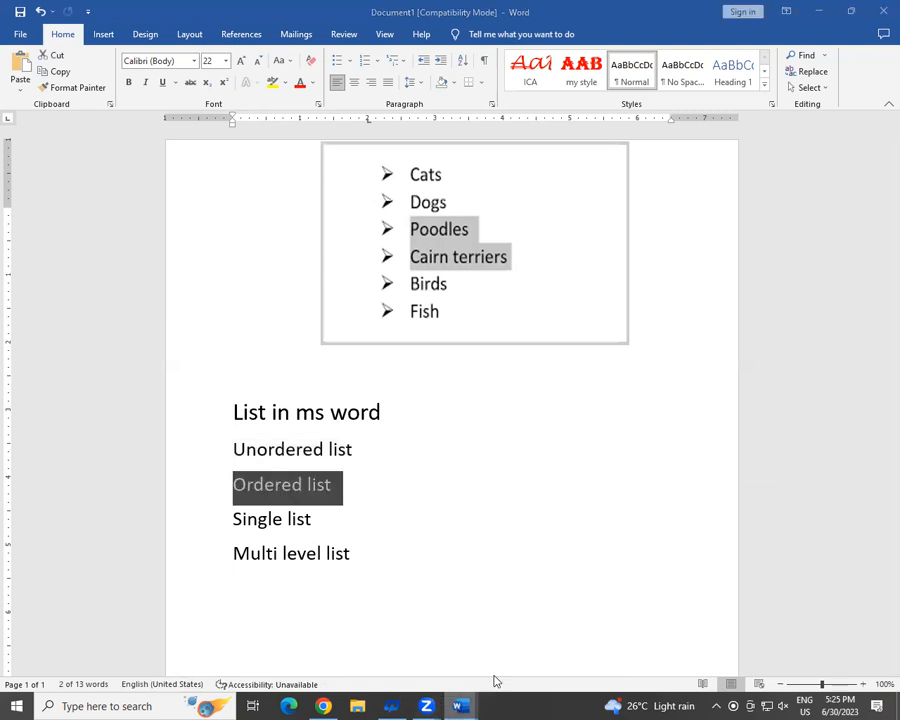
{"action": "left_click", "coordinate": [490, 620]}
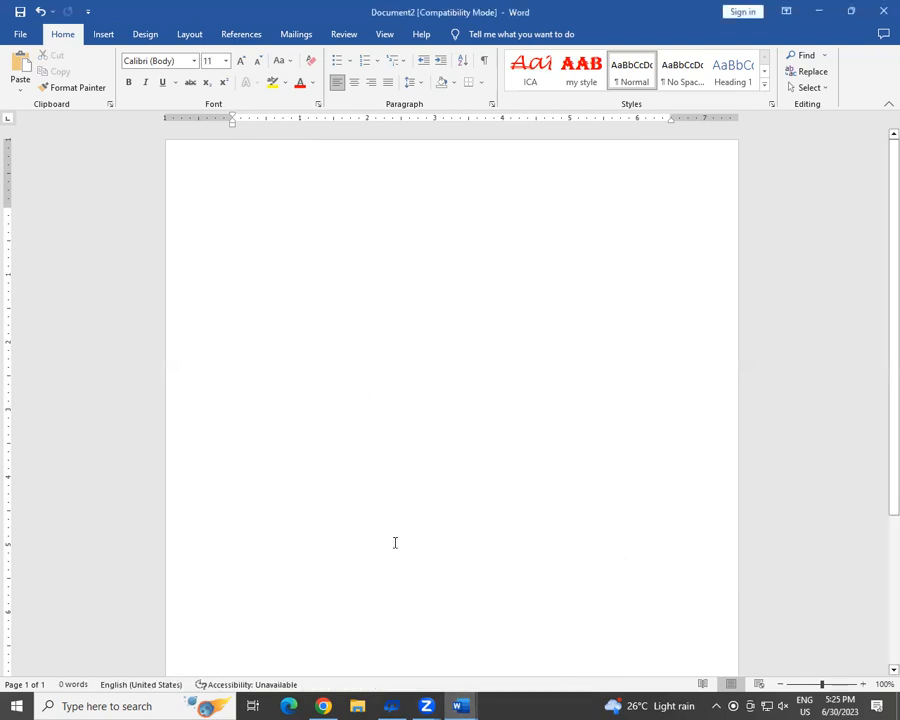
Undo the deletion and the bullet removal on the device list
{"action": "key", "text": "ctrl+z"}
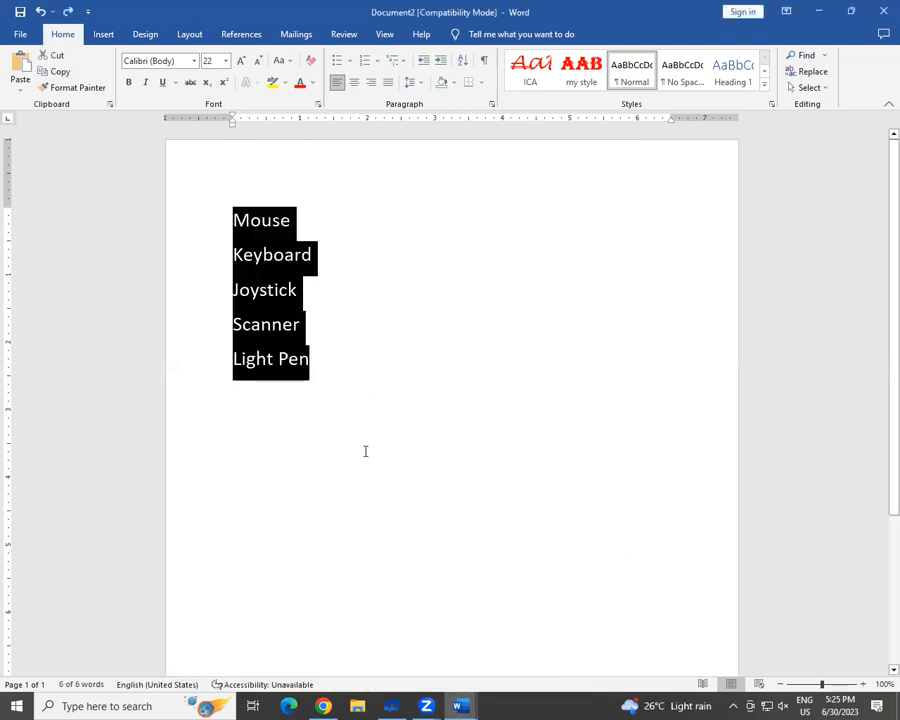
{"action": "key", "text": "ctrl+z"}
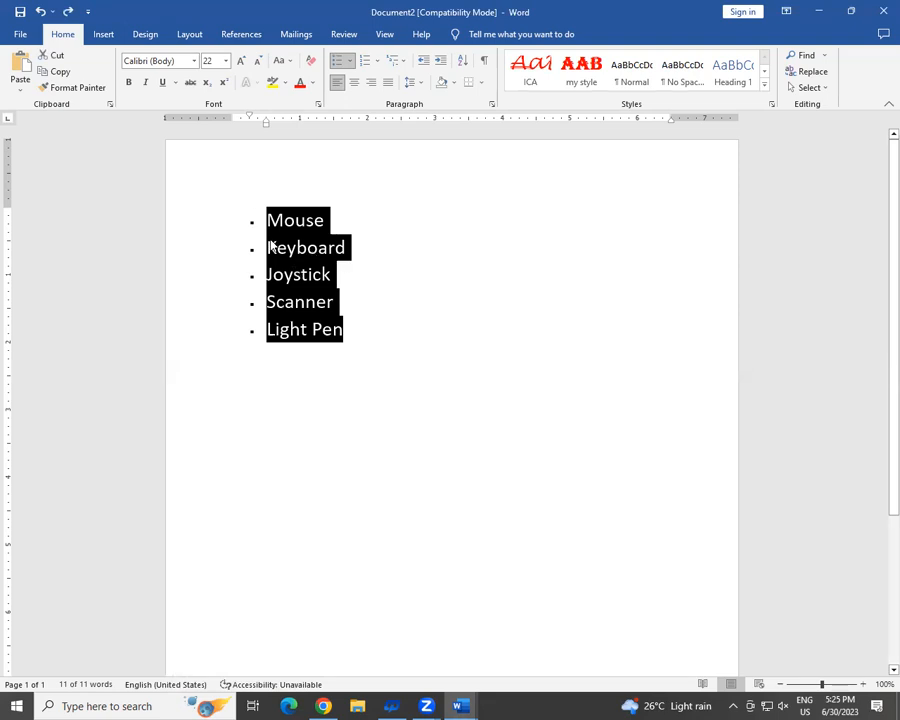
{"action": "left_click", "coordinate": [353, 216]}
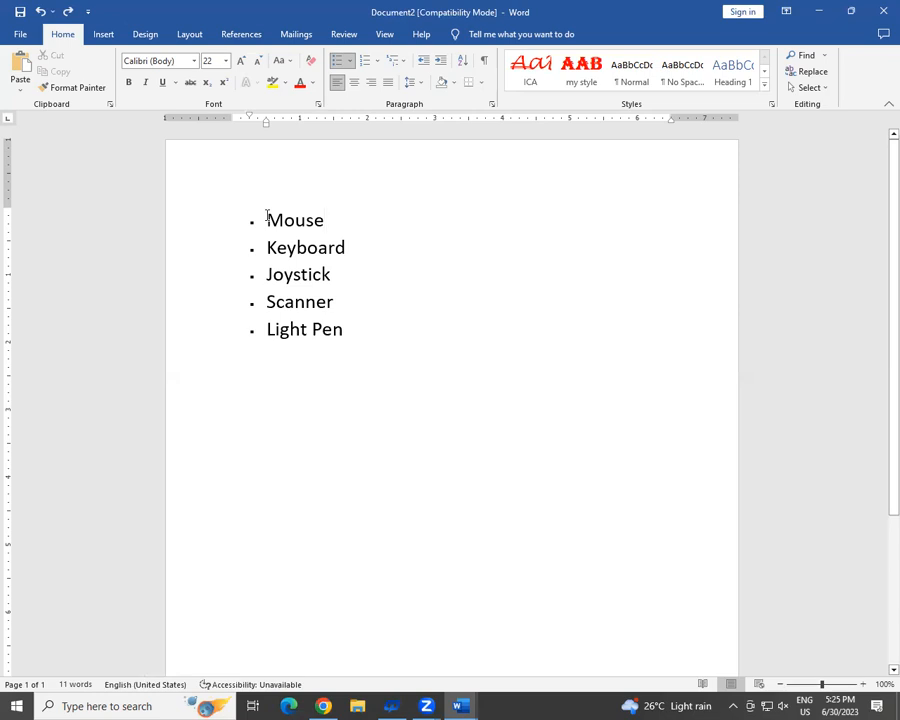
Examine the "Mouse" and "Keyboard" items of the square-bulleted list
{"action": "left_click_drag", "start_coordinate": [267, 215], "coordinate": [346, 214]}
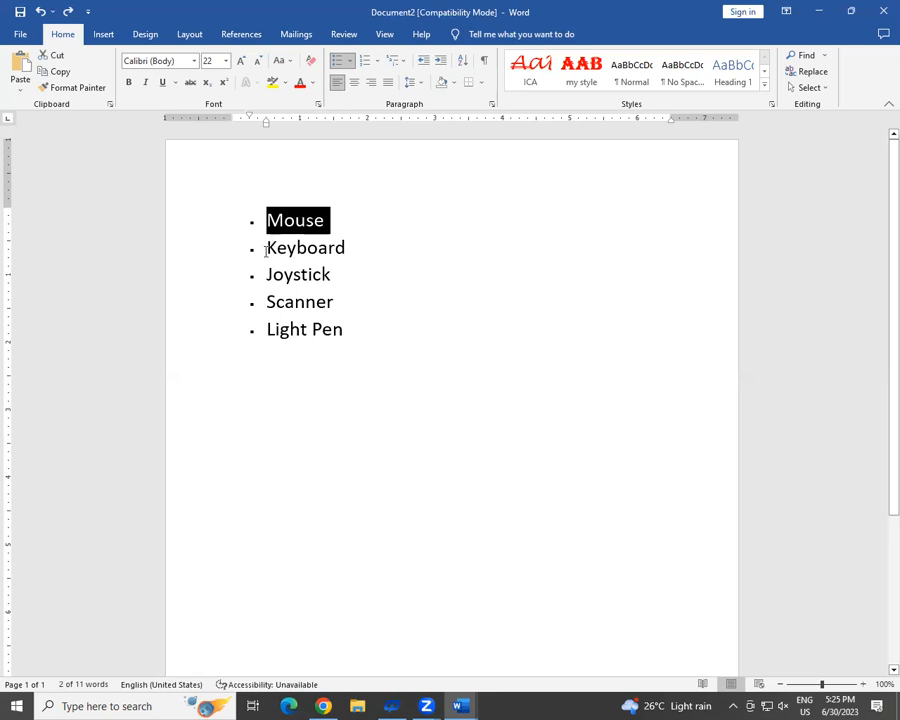
{"action": "double_click", "coordinate": [342, 247]}
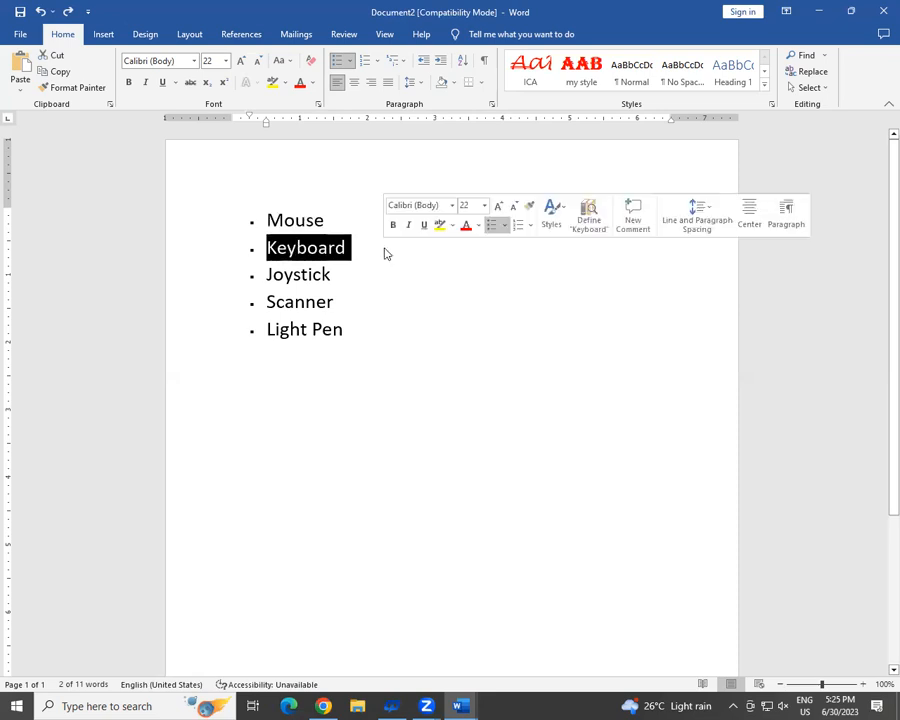
{"action": "left_click", "coordinate": [461, 705]}
{"action": "left_click", "coordinate": [505, 633]}
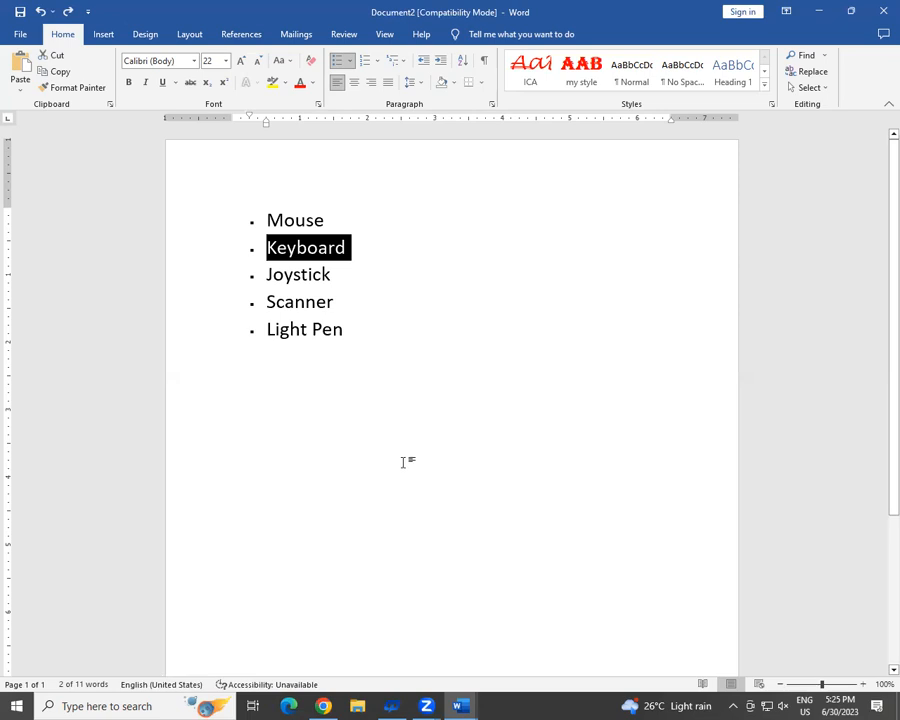
Undo the entry of the whole square-bulleted device list back to an empty page
{"action": "left_click", "coordinate": [403, 462]}
{"action": "key", "text": "BackSpace"}
{"action": "key", "text": "BackSpace"}
{"action": "key", "text": "BackSpace"}
{"action": "key", "text": "BackSpace"}
{"action": "key", "text": "BackSpace"}
{"action": "key", "text": "BackSpace"}
{"action": "key", "text": "BackSpace"}
{"action": "key", "text": "BackSpace"}
{"action": "key", "text": "BackSpace"}
{"action": "key", "text": "BackSpace"}
{"action": "key", "text": "BackSpace"}
{"action": "key", "text": "ctrl+z"}
{"action": "key", "text": "ctrl+z"}
{"action": "key", "text": "ctrl+z"}
{"action": "key", "text": "ctrl+z"}
{"action": "key", "text": "ctrl+z"}
{"action": "key", "text": "ctrl+z"}
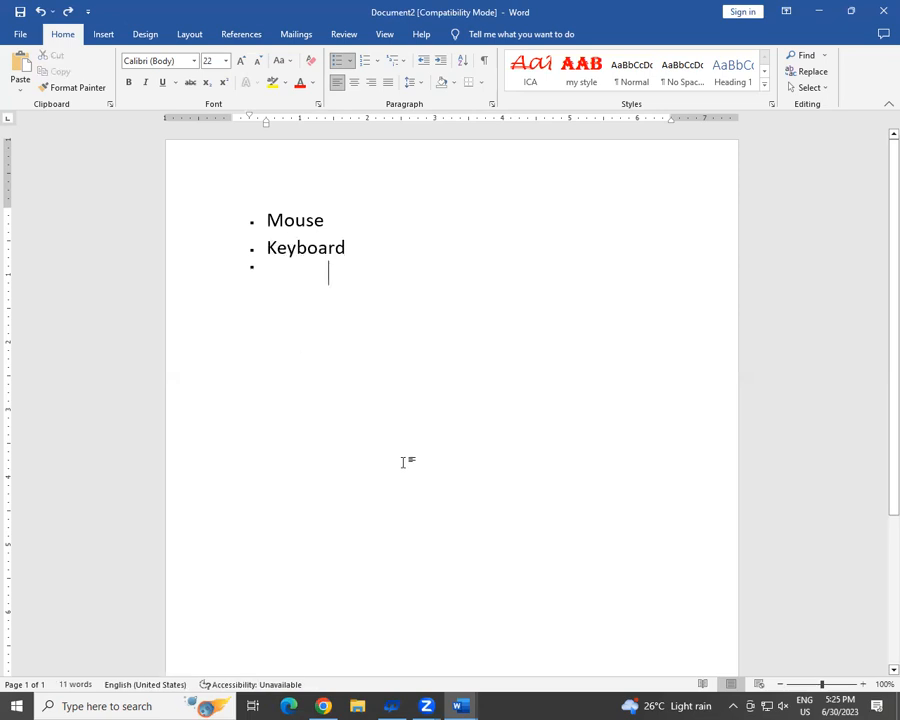
{"action": "key", "text": "ctrl+z"}
{"action": "key", "text": "ctrl+z"}
{"action": "key", "text": "ctrl+z"}
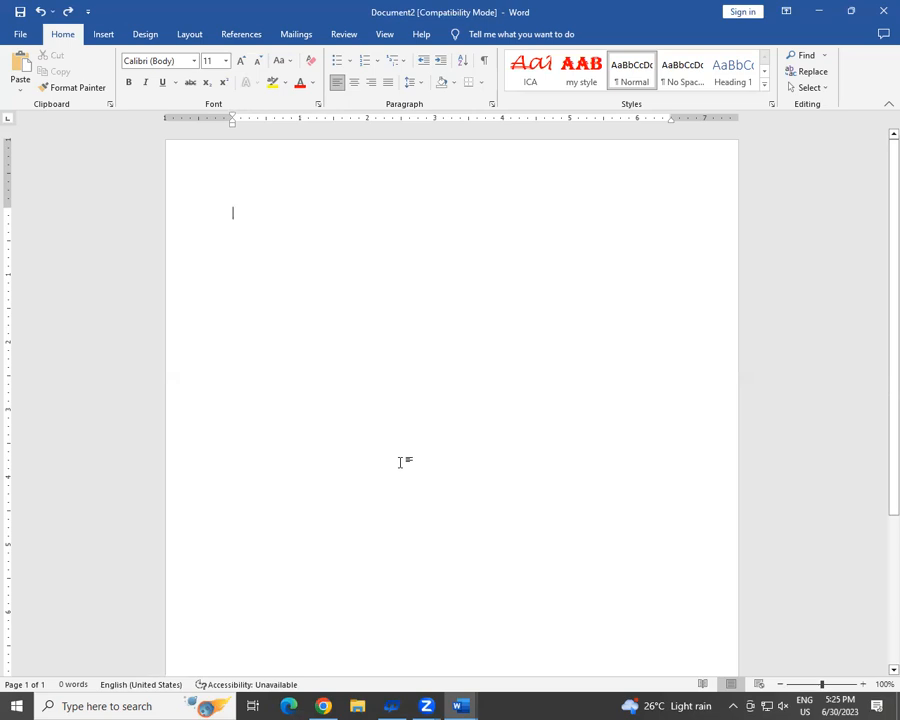
Set the font size to 16 pt and enter "Mouse" as the first line
{"action": "key", "text": "ctrl+shift+period"}
{"action": "key", "text": "ctrl+shift+period"}
{"action": "key", "text": "ctrl+shift+period"}
{"action": "type", "text": "mouse"}
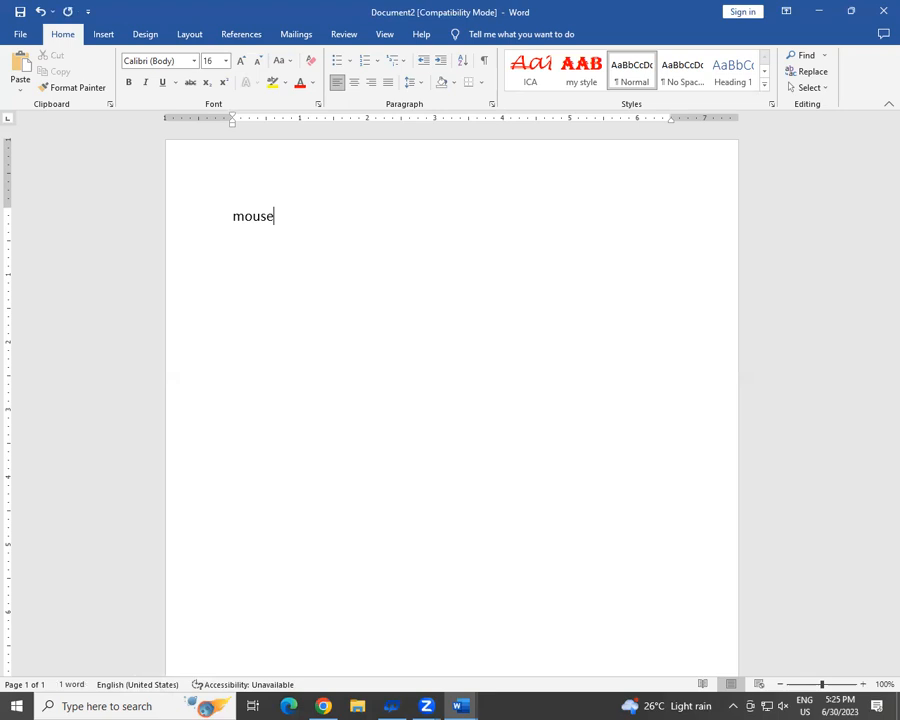
Add "Keyboard" and "Scanner" on separate lines below "Mouse"
{"action": "key", "text": "Return"}
{"action": "type", "text": "Keybiar"}
{"action": "key", "text": "BackSpace"}
{"action": "key", "text": "BackSpace"}
{"action": "key", "text": "BackSpace"}
{"action": "type", "text": "oard"}
{"action": "key", "text": "Return"}
{"action": "type", "text": "Scanner"}
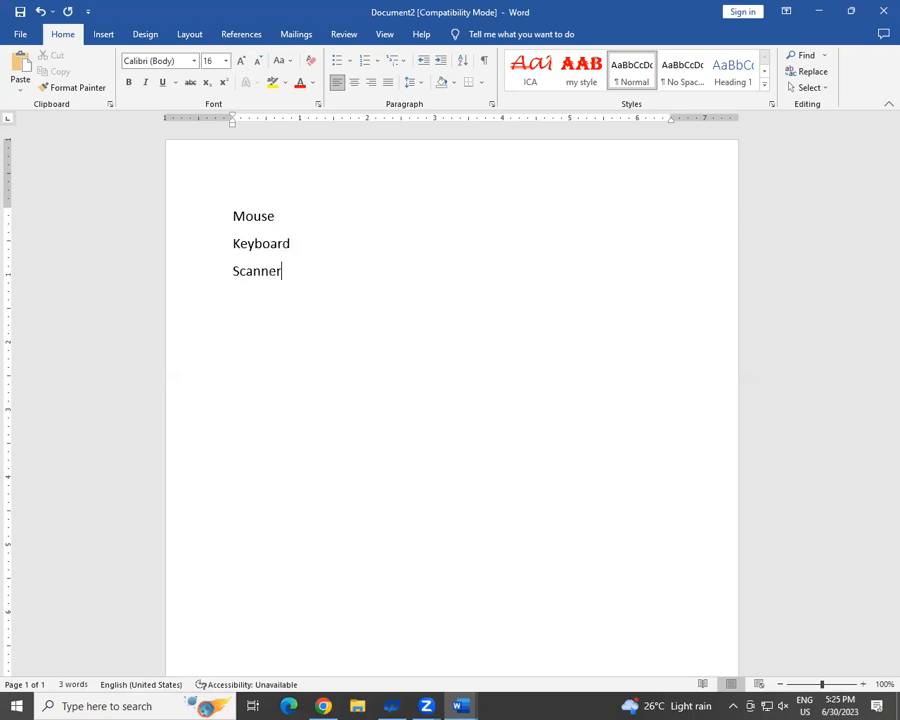
Add "Light Pen" on a new line below "Scanner"
{"action": "key", "text": "Return"}
{"action": "type", "text": "Li"}
{"action": "type", "text": "gh"}
{"action": "type", "text": "t Pwbn"}
{"action": "key", "text": "BackSpace"}
{"action": "key", "text": "BackSpace"}
{"action": "key", "text": "BackSpace"}
{"action": "type", "text": "w"}
{"action": "key", "text": "BackSpace"}
{"action": "type", "text": "en"}
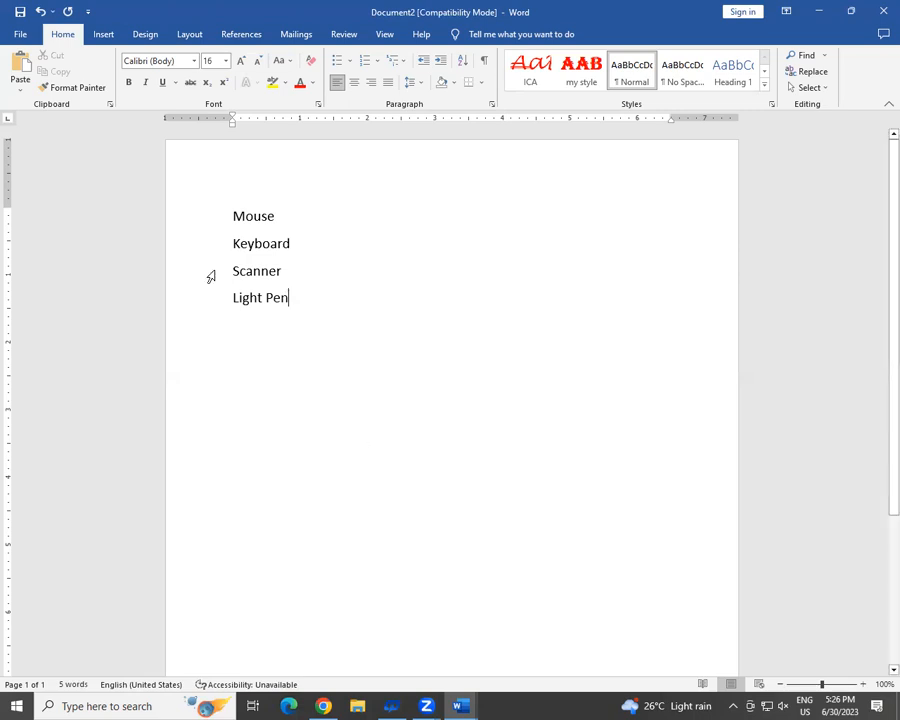
Apply the 1. 2. 3. numbering format to the four device lines
{"action": "left_click_drag", "start_coordinate": [231, 212], "coordinate": [290, 314]}
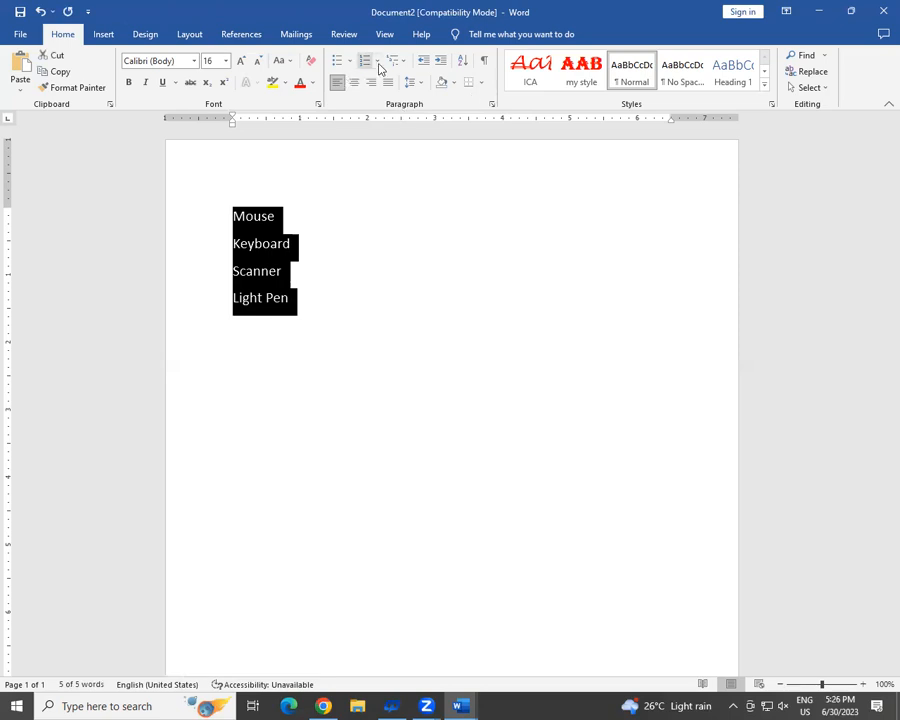
{"action": "left_click", "coordinate": [378, 62]}
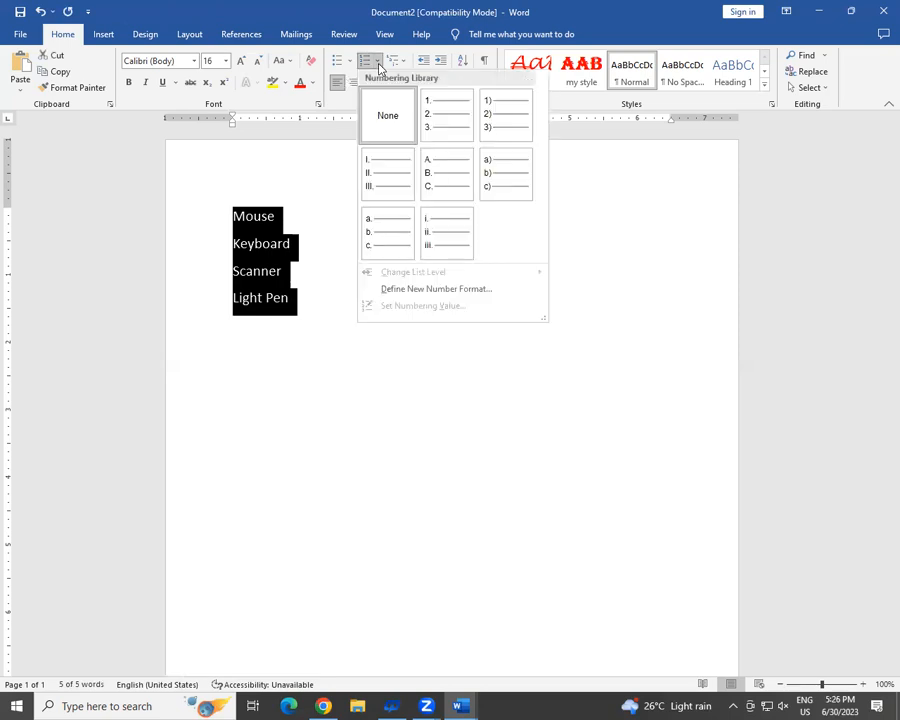
{"action": "left_click", "coordinate": [447, 123]}
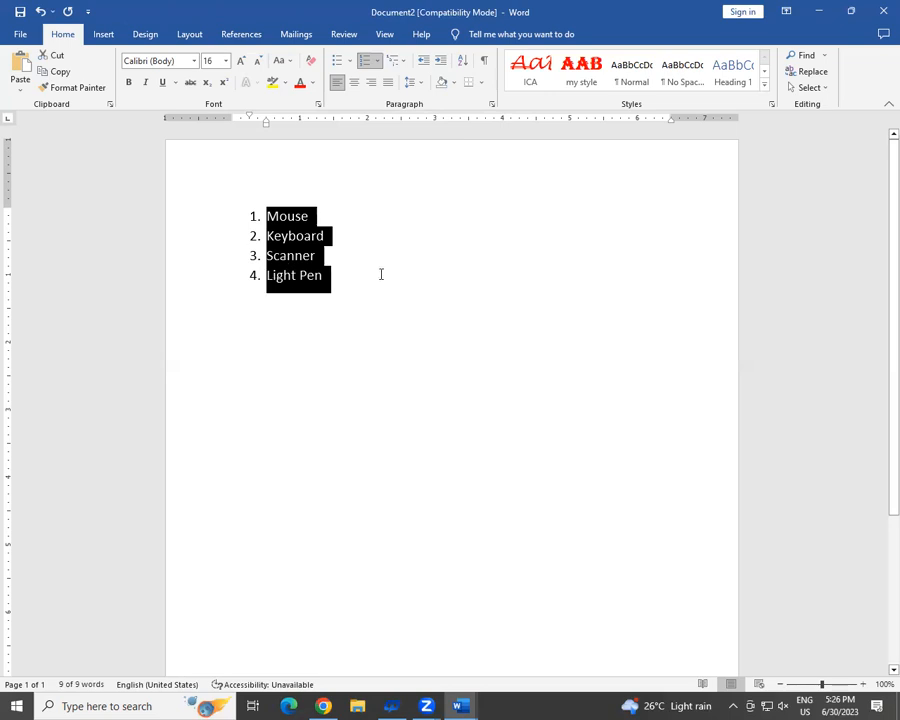
Increase the font size of all four numbered items to 24 pt
{"action": "left_click", "coordinate": [340, 236]}
{"action": "left_click_drag", "start_coordinate": [268, 214], "coordinate": [321, 282]}
{"action": "key", "text": "ctrl+shift+period"}
{"action": "key", "text": "ctrl+shift+period"}
{"action": "key", "text": "ctrl+shift+period"}
{"action": "key", "text": "ctrl+shift+period"}
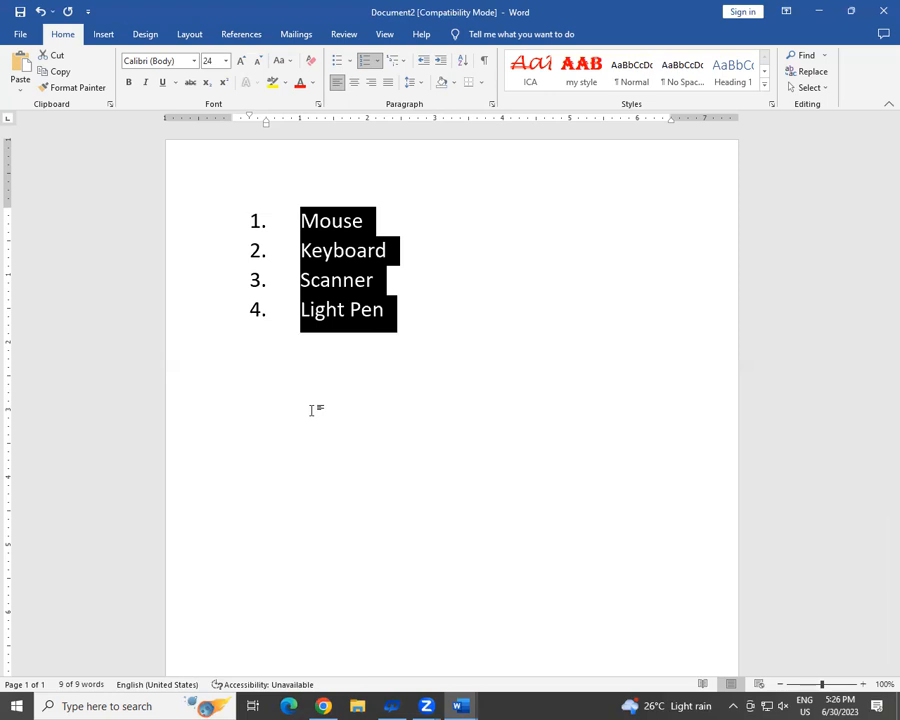
Change the device list's numbering format to 1) 2) 3), I. II. III. and a) b) c) in turn
{"action": "left_click", "coordinate": [378, 62]}
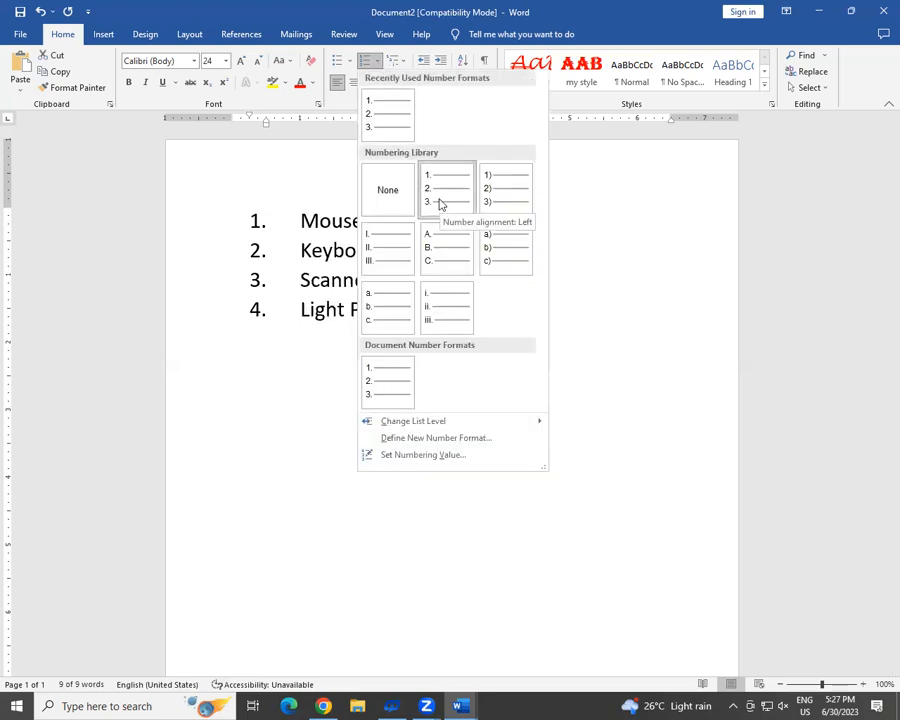
{"action": "left_click", "coordinate": [495, 197]}
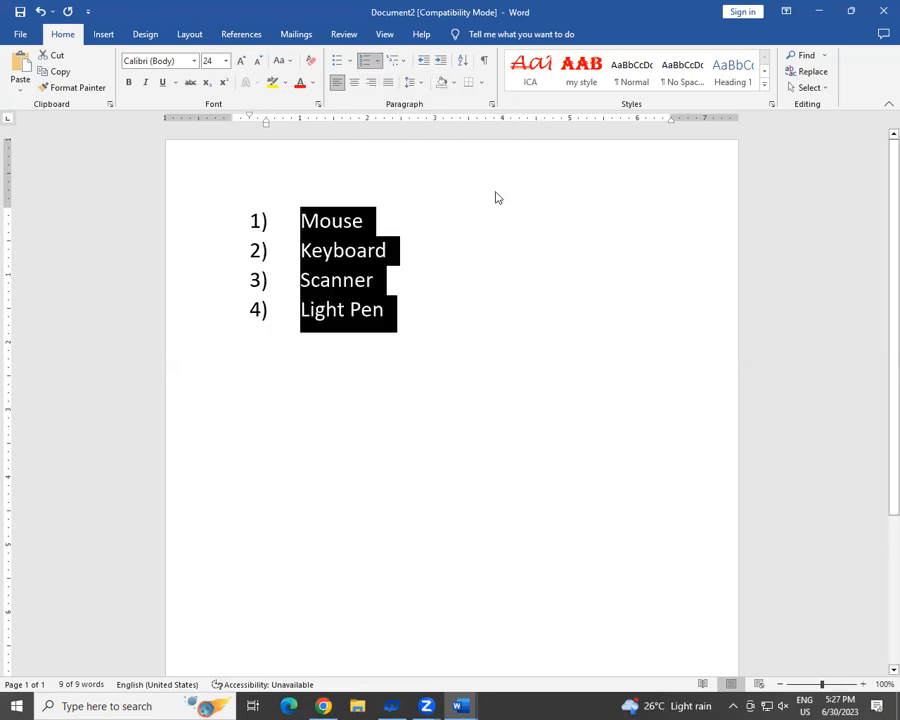
{"action": "left_click", "coordinate": [378, 61]}
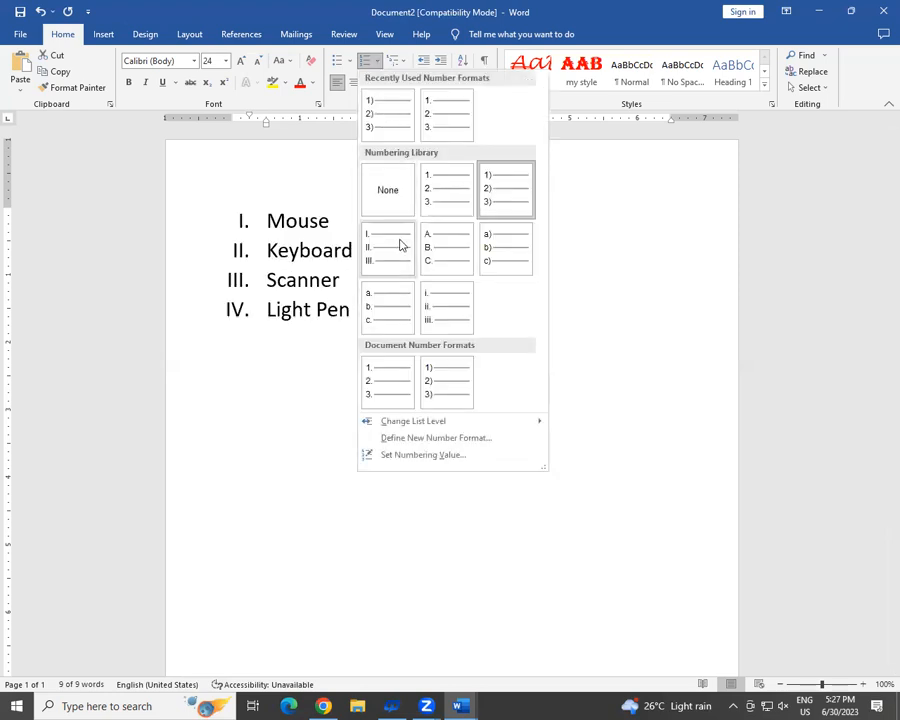
{"action": "left_click", "coordinate": [398, 245]}
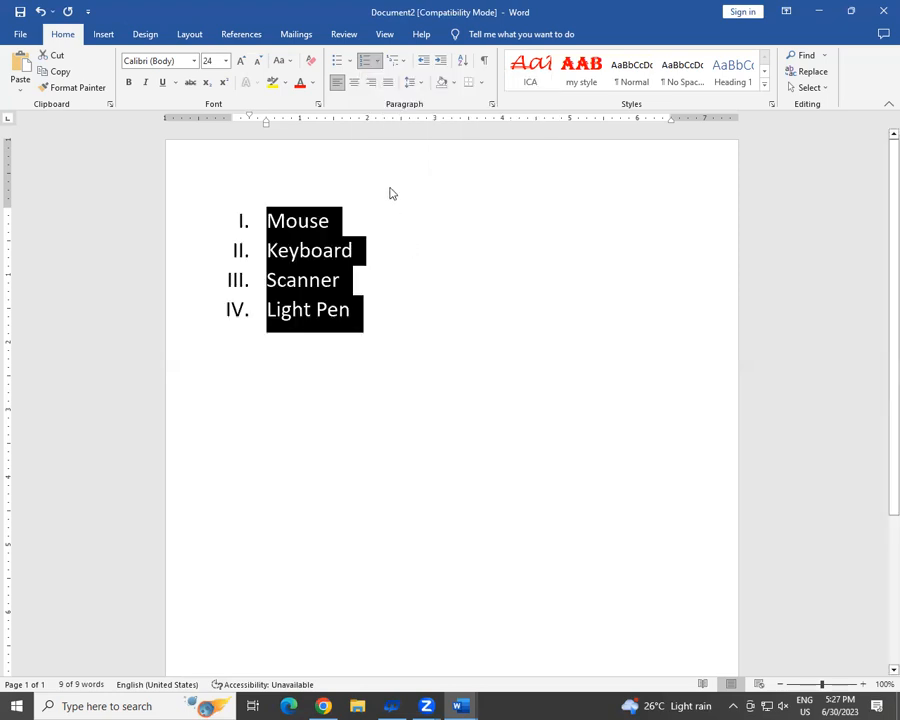
{"action": "left_click", "coordinate": [378, 61]}
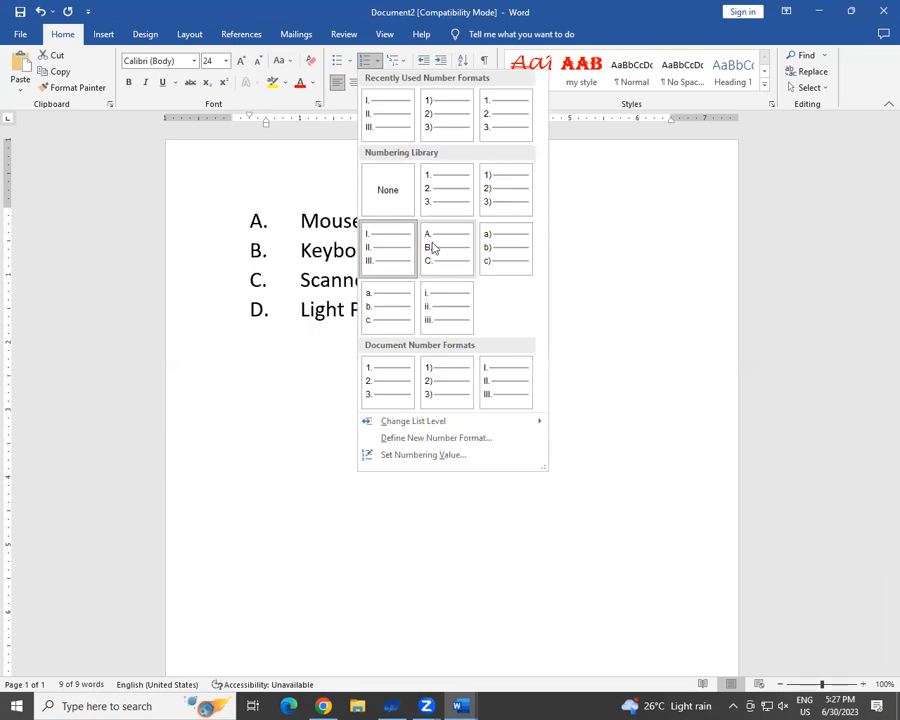
{"action": "left_click", "coordinate": [507, 260]}
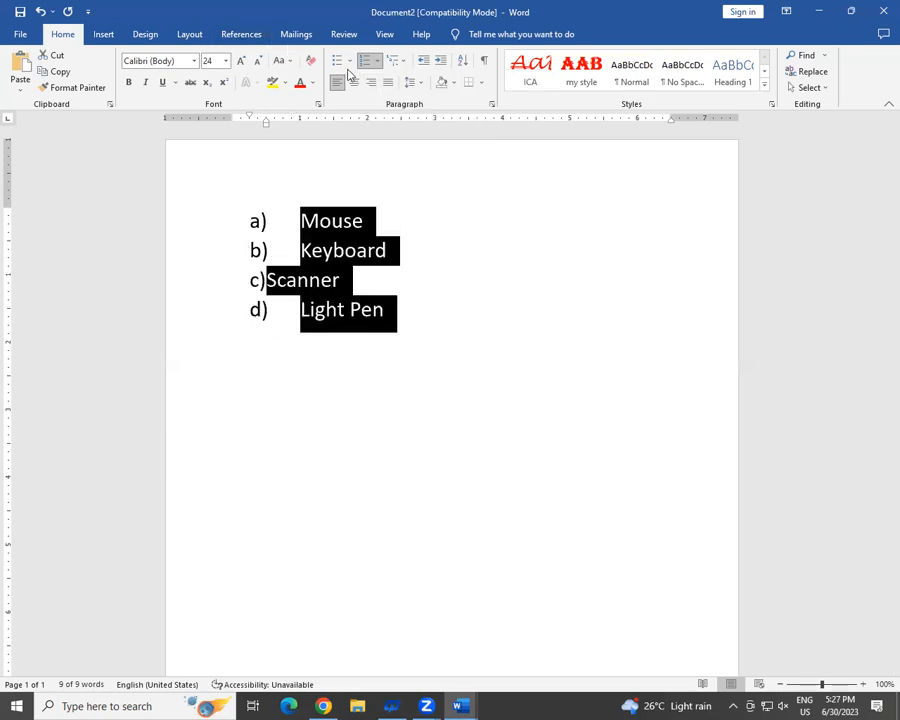
Define a new number format with the "First, Second, Third ..." number style for the device list
{"action": "left_click", "coordinate": [377, 62]}
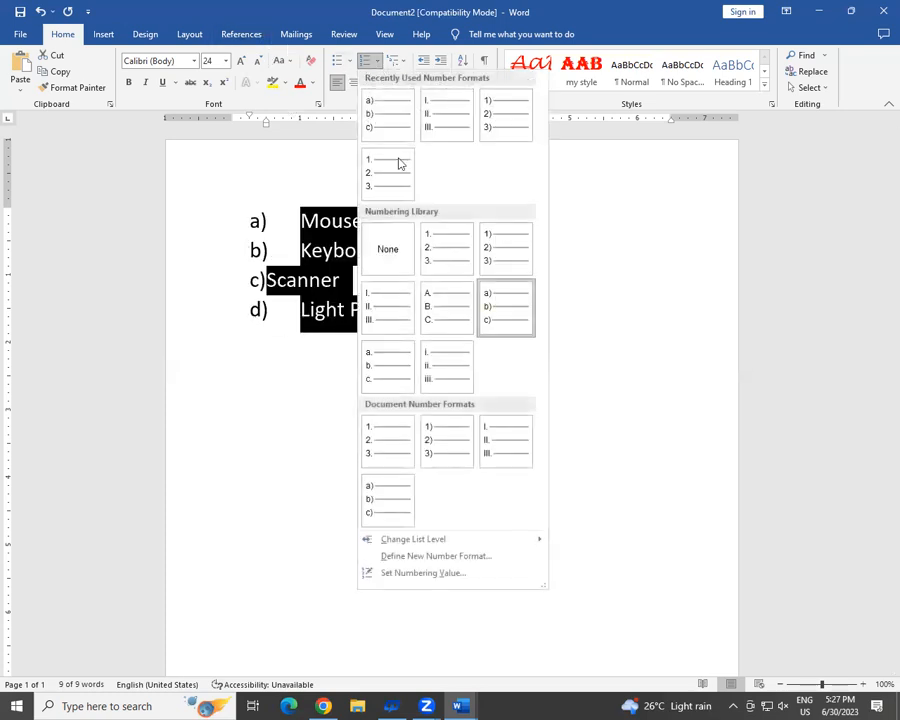
{"action": "left_click", "coordinate": [424, 565]}
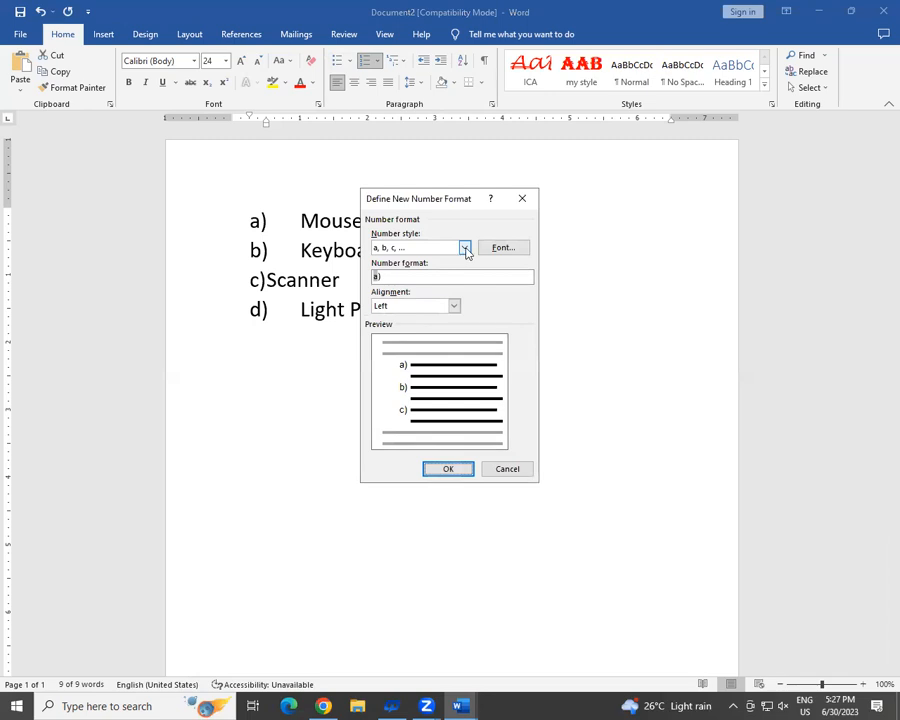
{"action": "left_click", "coordinate": [464, 248]}
{"action": "scroll", "coordinate": [464, 300], "scroll_direction": "down", "scroll_amount": 2}
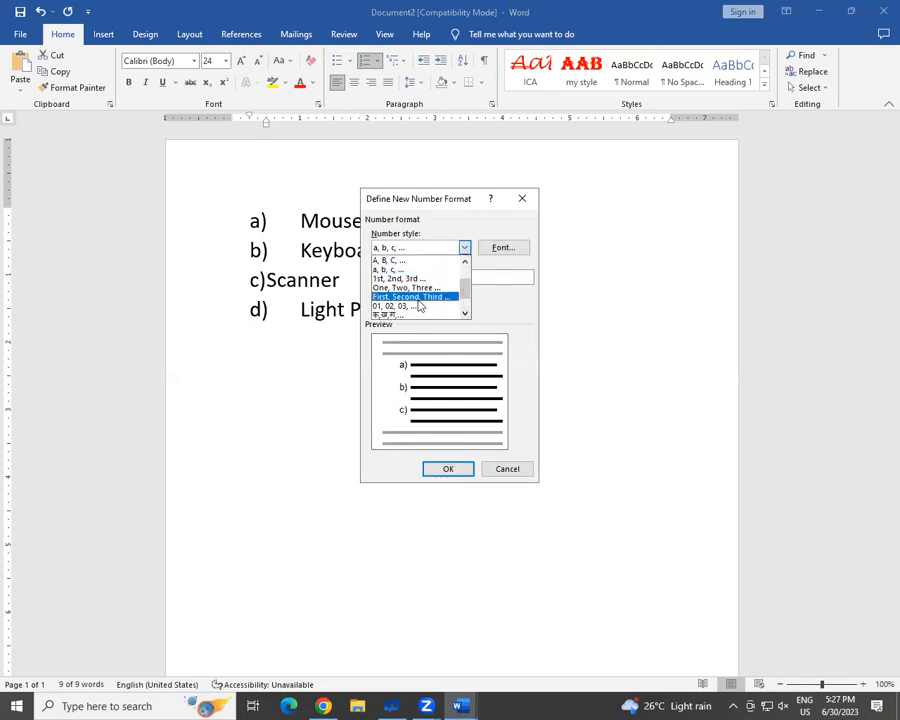
{"action": "left_click", "coordinate": [417, 298]}
{"action": "left_click", "coordinate": [466, 472]}
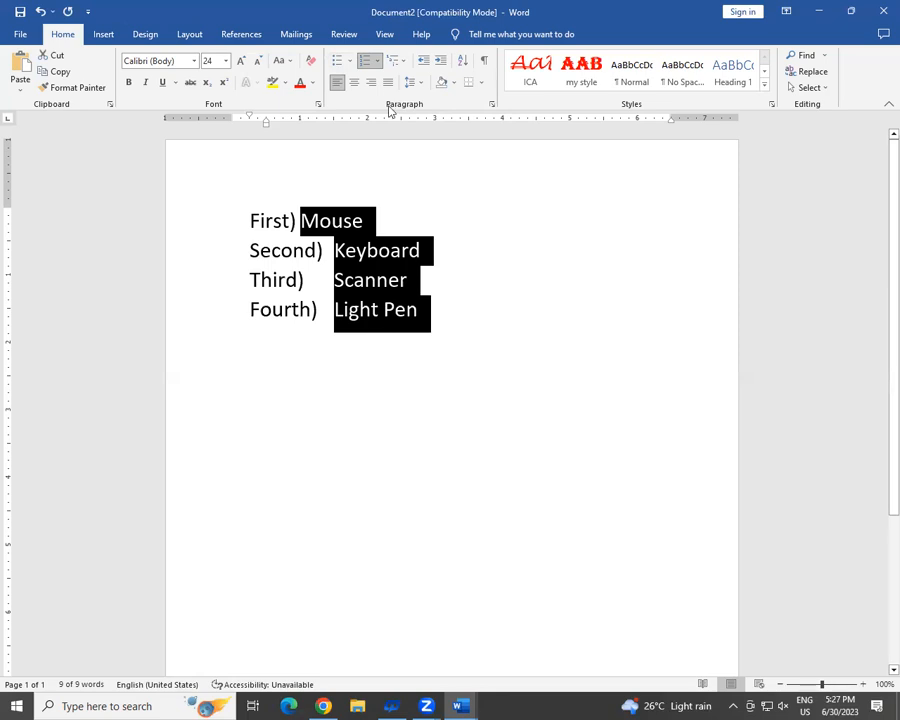
Look over the list level options for the device list, and change its numbering format to 1. 2. 3
{"action": "left_click", "coordinate": [376, 60]}
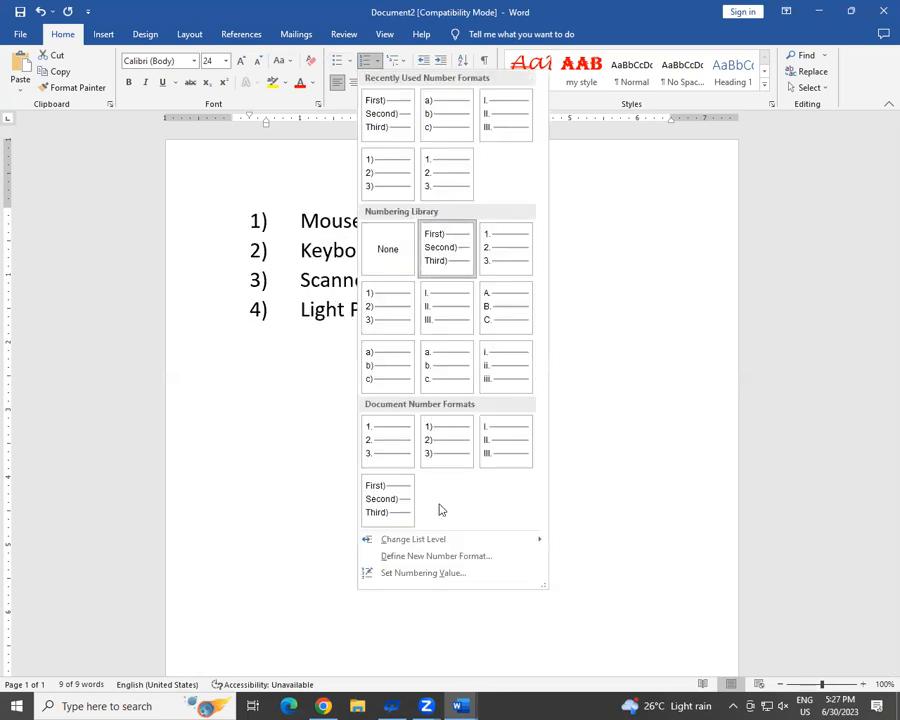
{"action": "mouse_move", "coordinate": [431, 539]}
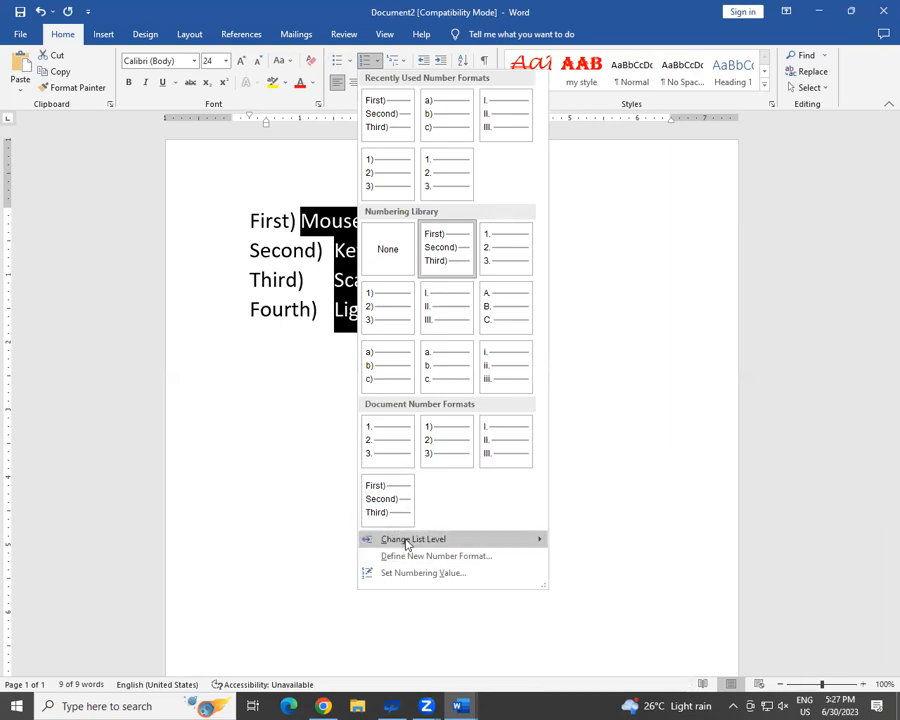
{"action": "mouse_move", "coordinate": [510, 538]}
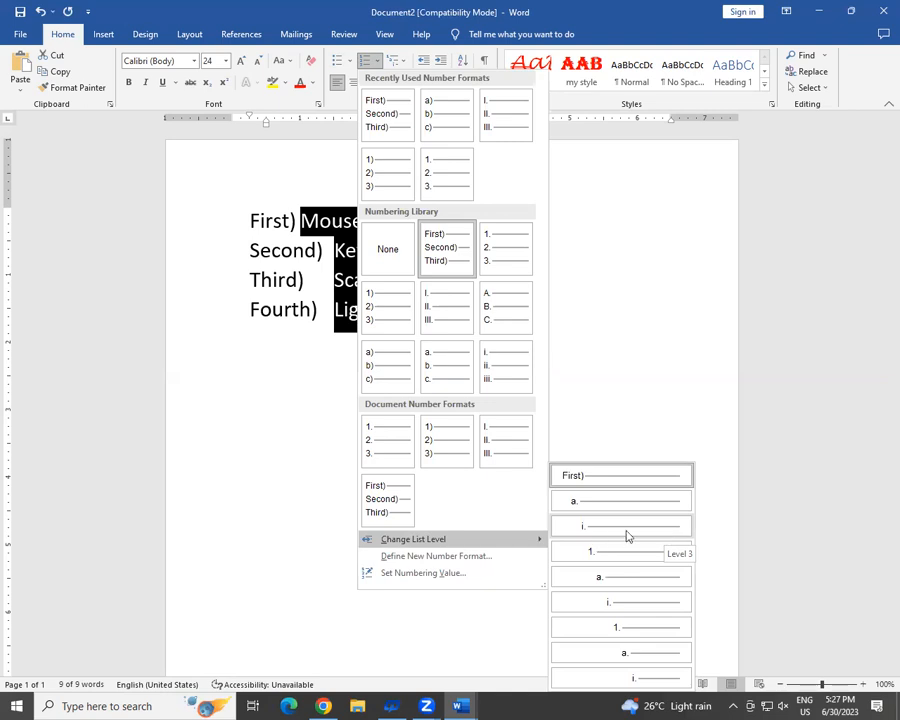
{"action": "left_click", "coordinate": [632, 360]}
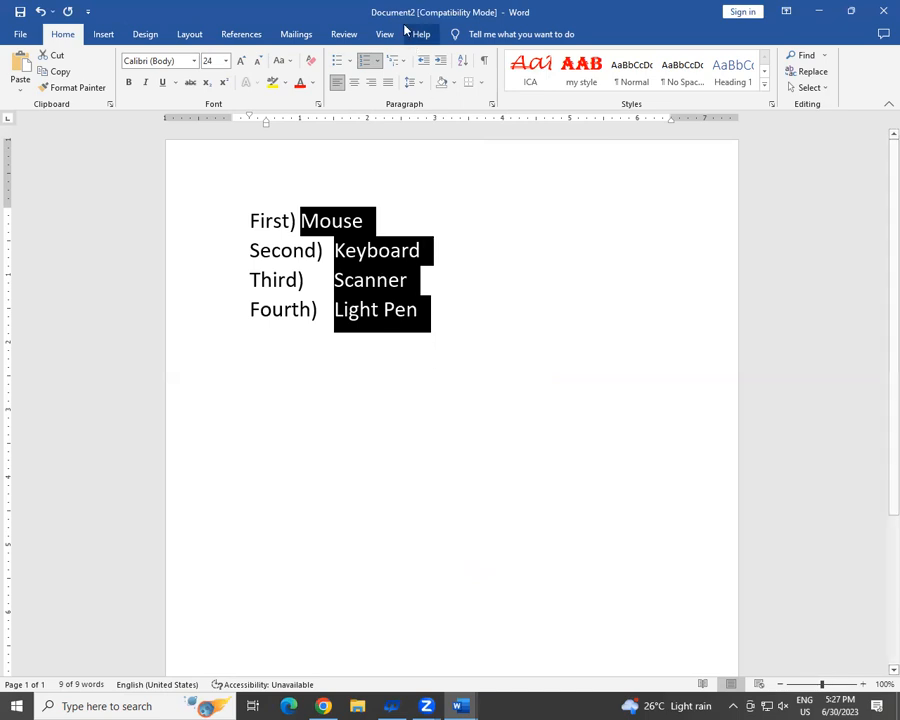
{"action": "left_click", "coordinate": [377, 62]}
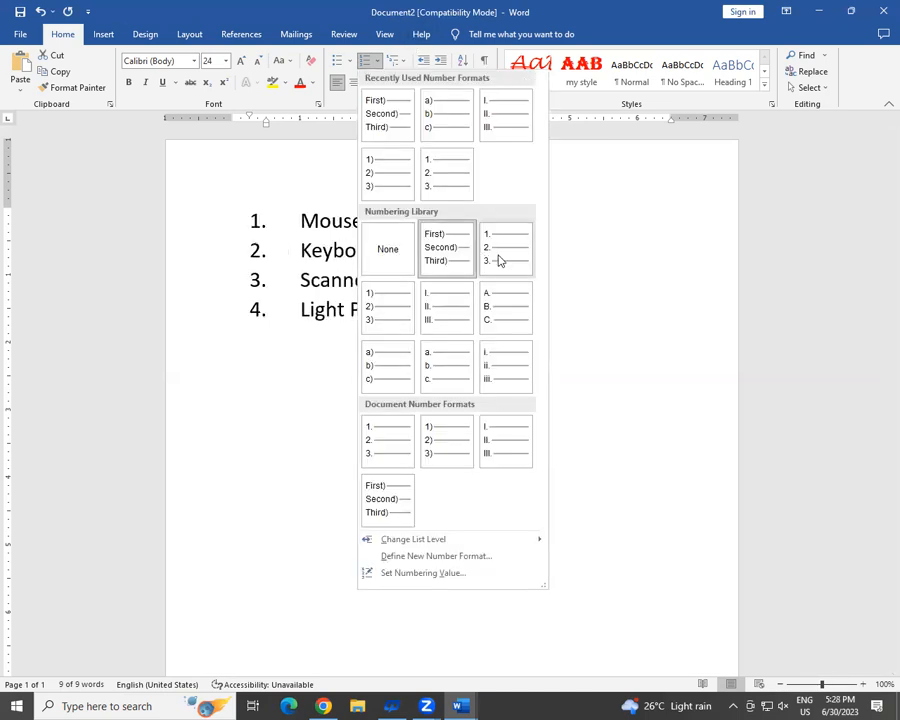
{"action": "left_click", "coordinate": [499, 259]}
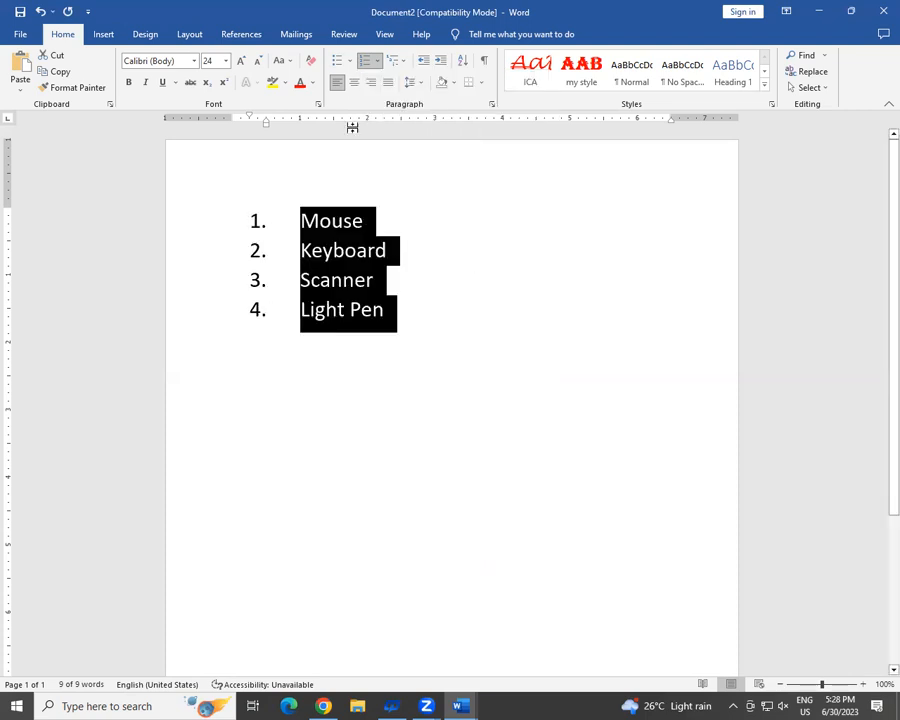
Remove the numbering from the four device lines and delete them
{"action": "left_click", "coordinate": [377, 61]}
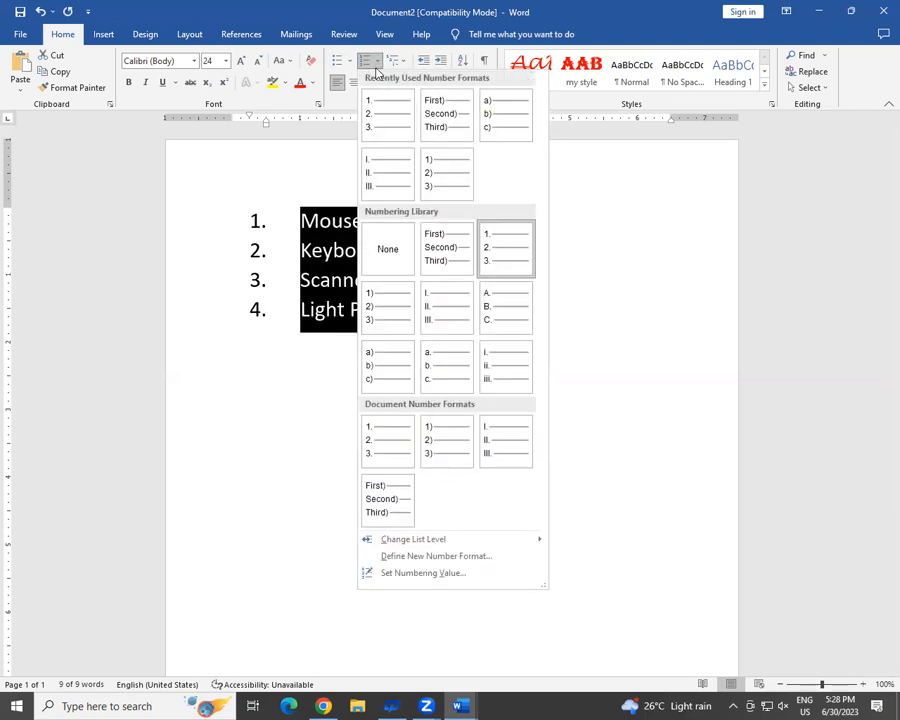
{"action": "left_click", "coordinate": [388, 258]}
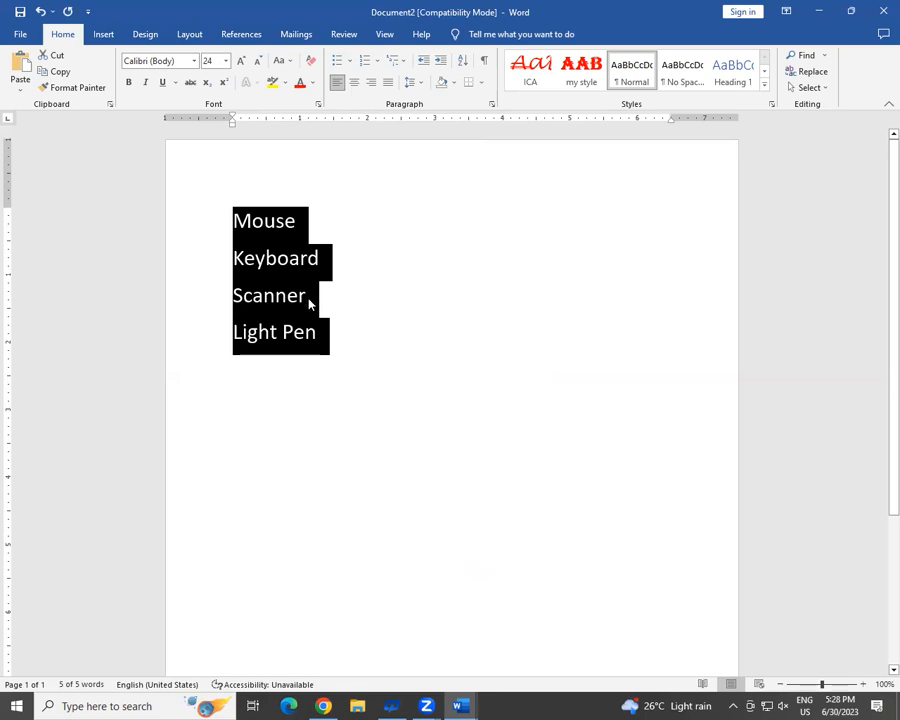
{"action": "key", "text": "Delete"}
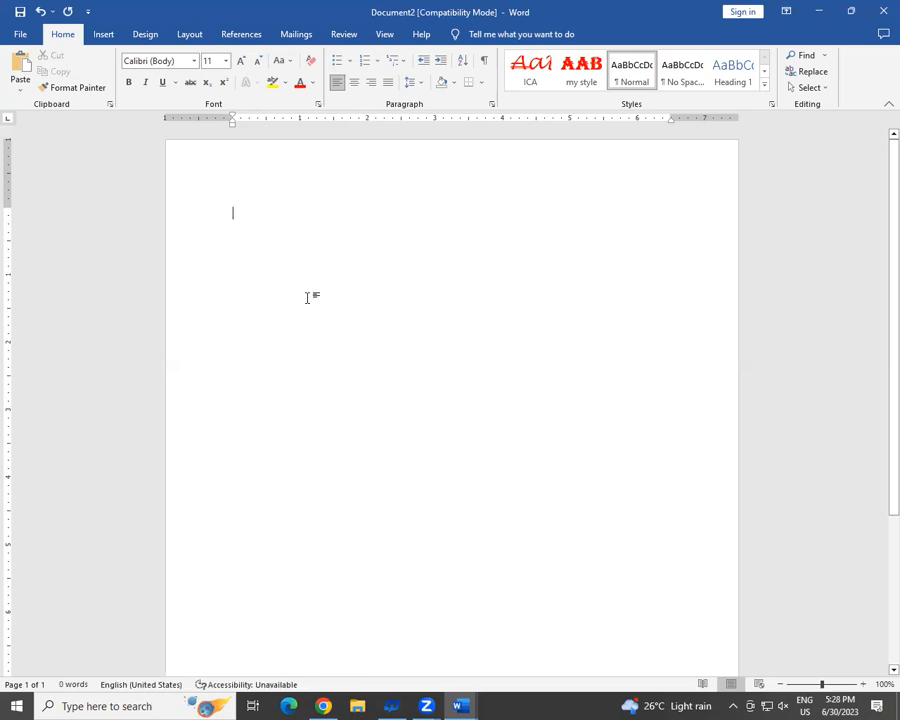
Start an a) b) c) numbered list in the empty document and enter Printer as its first item
{"action": "left_click", "coordinate": [378, 62]}
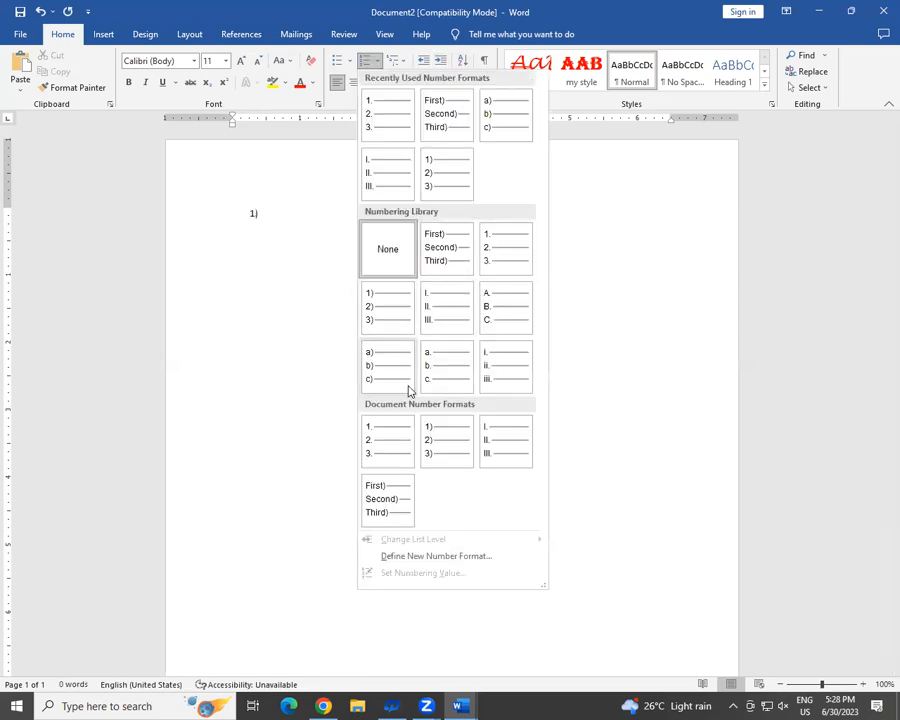
{"action": "left_click", "coordinate": [390, 368]}
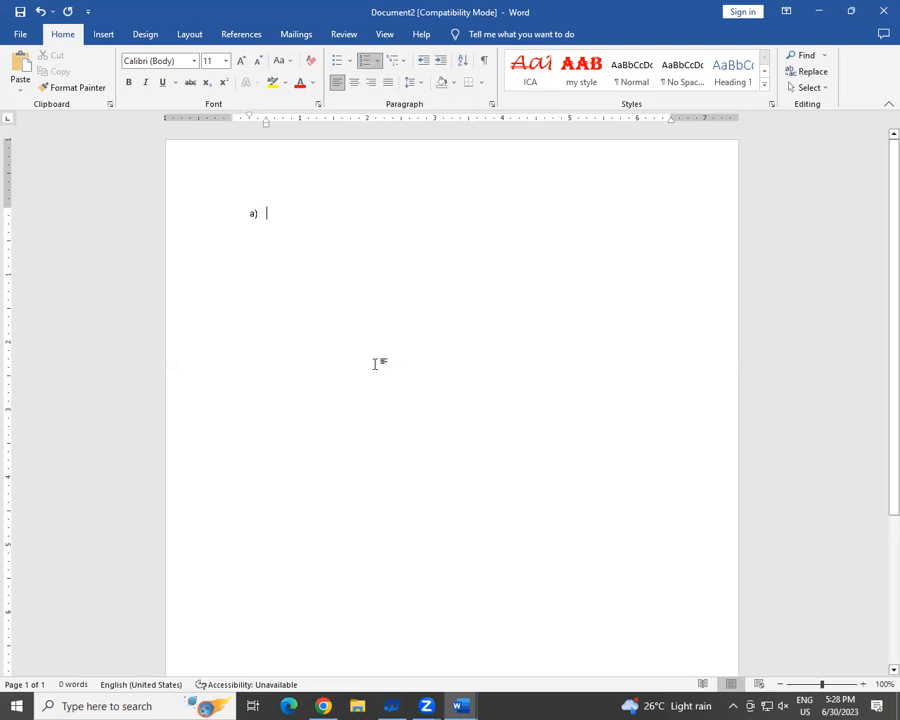
{"action": "left_click", "coordinate": [241, 61]}
{"action": "left_click", "coordinate": [241, 61]}
{"action": "left_click", "coordinate": [241, 61]}
{"action": "left_click", "coordinate": [241, 212]}
{"action": "type", "text": "Prints"}
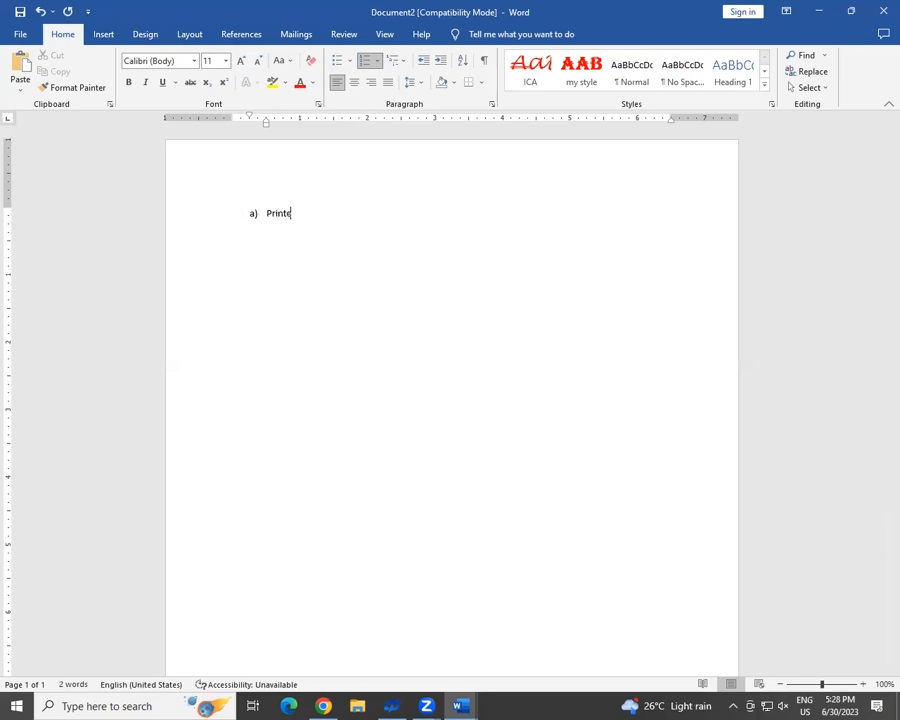
{"action": "key", "text": "Return"}
Increase the font size of the whole lettered list to 22 pt
{"action": "key", "text": "shift+Right"}
{"action": "key", "text": "shift+Right"}
{"action": "key", "text": "shift+Right"}
{"action": "key", "text": "shift+Right"}
{"action": "key", "text": "shift+Right"}
{"action": "key", "text": "shift+Right"}
{"action": "key", "text": "shift+Right"}
{"action": "key", "text": "shift+Right"}
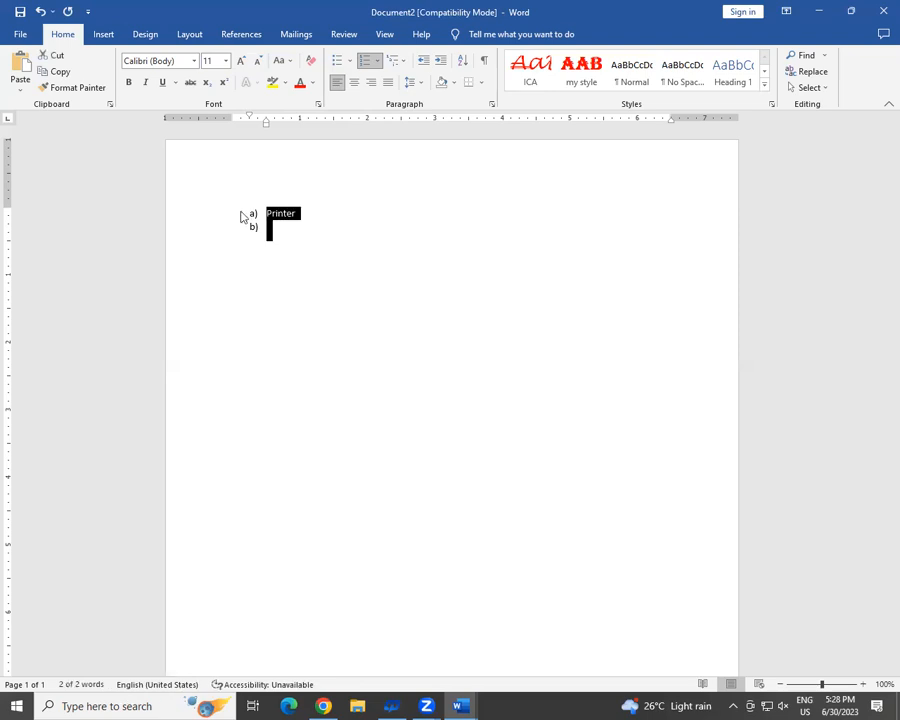
{"action": "key", "text": "ctrl+shift+period"}
{"action": "key", "text": "ctrl+shift+period"}
{"action": "key", "text": "ctrl+shift+period"}
{"action": "key", "text": "ctrl+shift+period"}
{"action": "key", "text": "ctrl+shift+period"}
{"action": "key", "text": "ctrl+shift+period"}
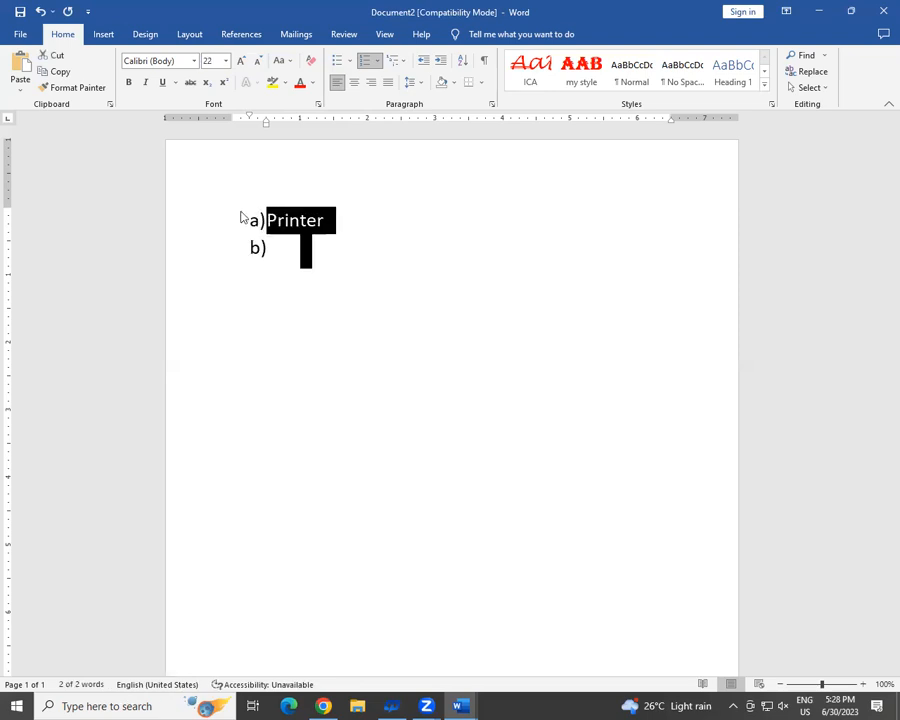
{"action": "key", "text": "Right"}
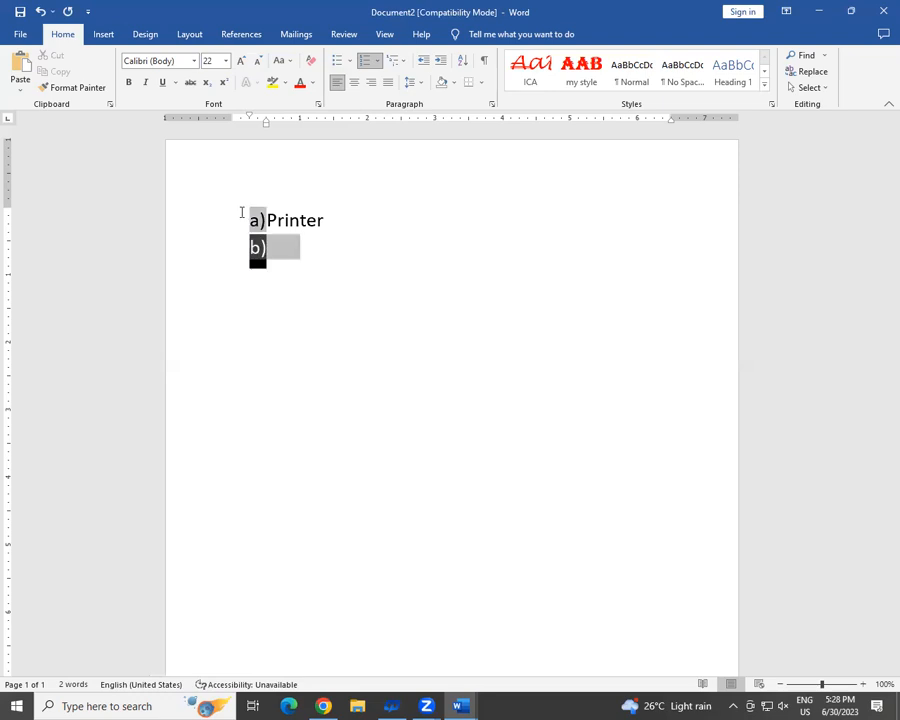
Clear the empty second item, and add Speaker and Projector as items b) and c)
{"action": "key", "text": "shift+Home"}
{"action": "key", "text": "BackSpace"}
{"action": "key", "text": "BackSpace"}
{"action": "key", "text": "BackSpace"}
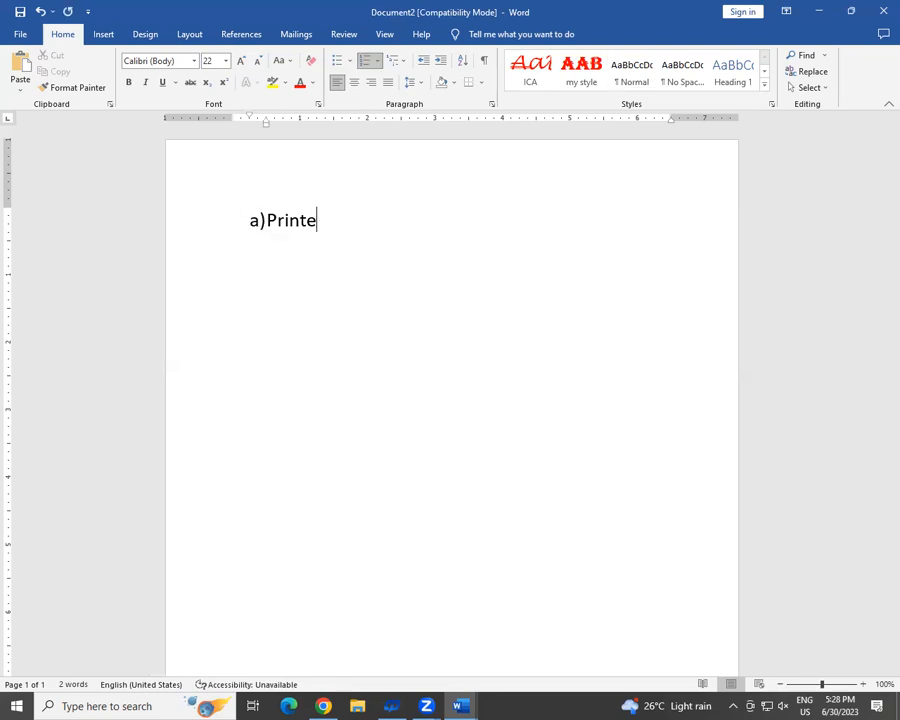
{"action": "key", "text": "Return"}
{"action": "key", "text": "Tab"}
{"action": "type", "text": "Spr"}
{"action": "key", "text": "BackSpace"}
{"action": "type", "text": "eaker"}
{"action": "key", "text": "Return"}
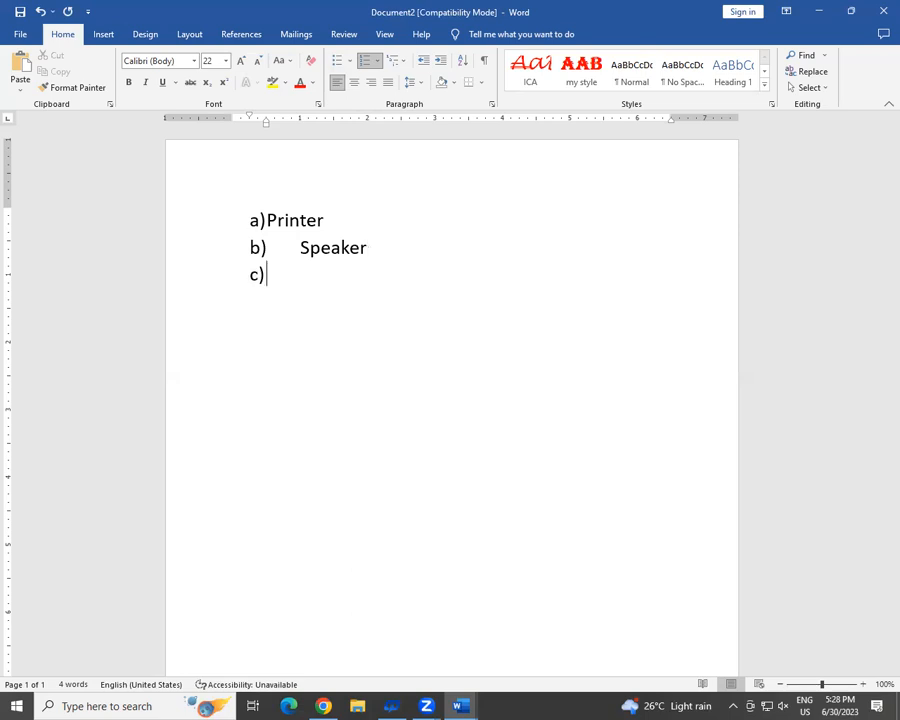
{"action": "type", "text": "Projector"}
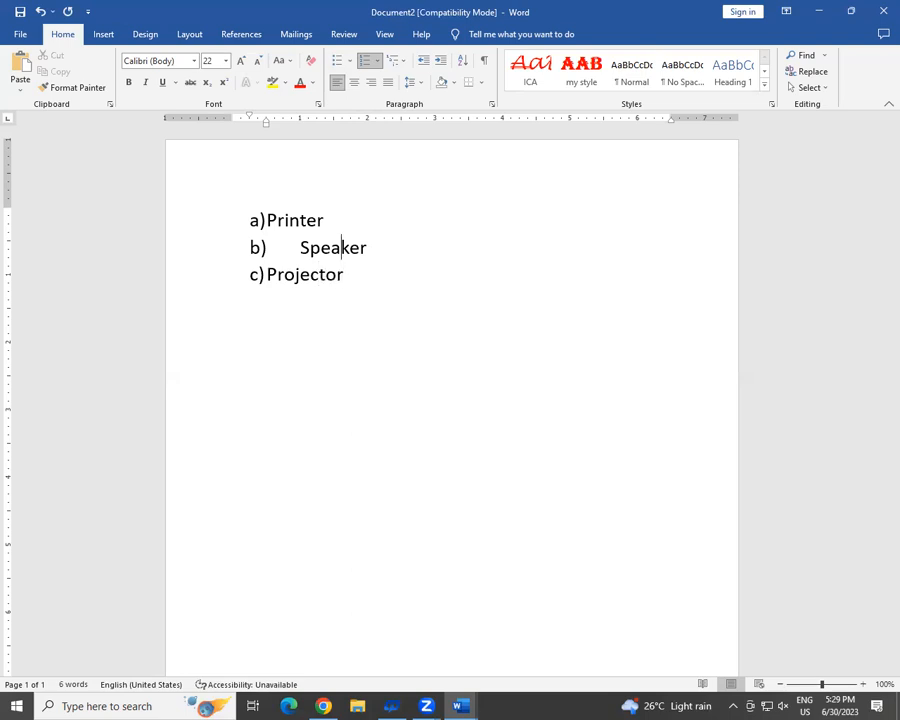
Add Monitor as item d) after Projector
{"action": "left_click", "coordinate": [299, 247]}
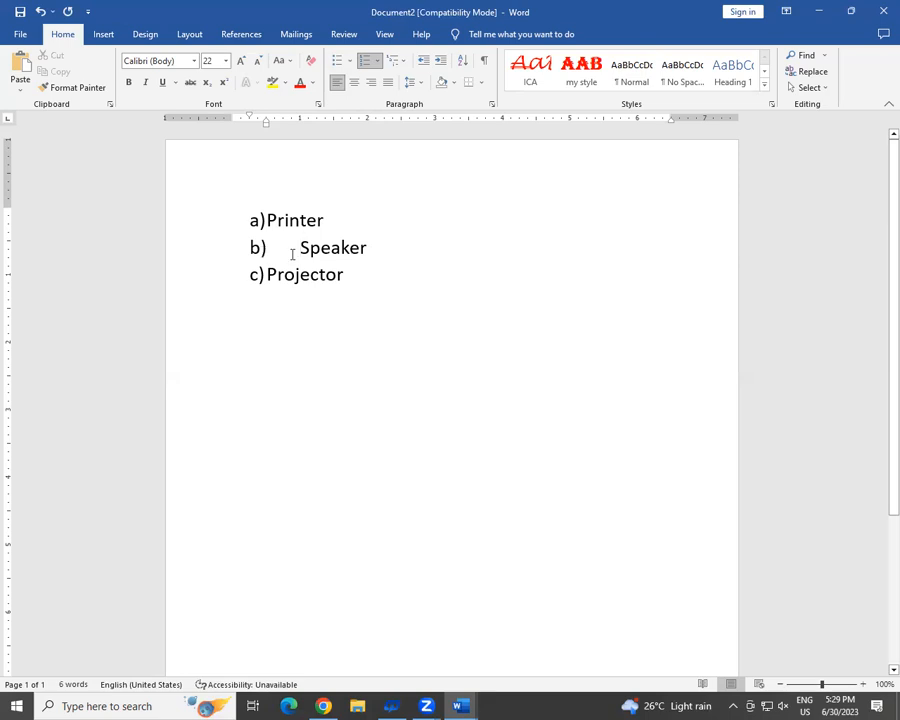
{"action": "key", "text": "alt"}
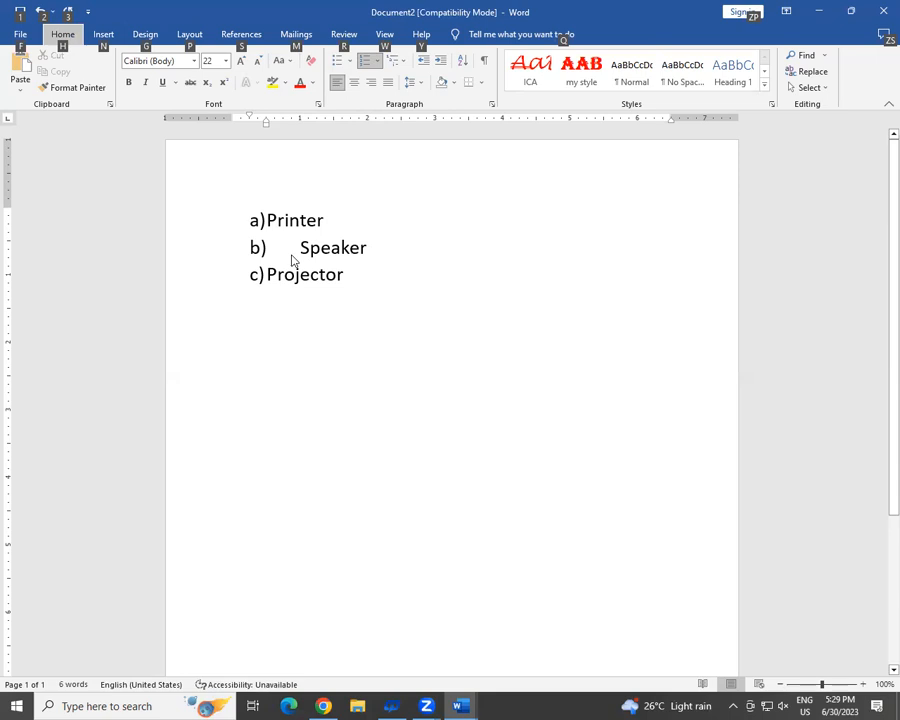
{"action": "key", "text": "Escape"}
{"action": "key", "text": "Down"}
{"action": "key", "text": "End"}
{"action": "key", "text": "Return"}
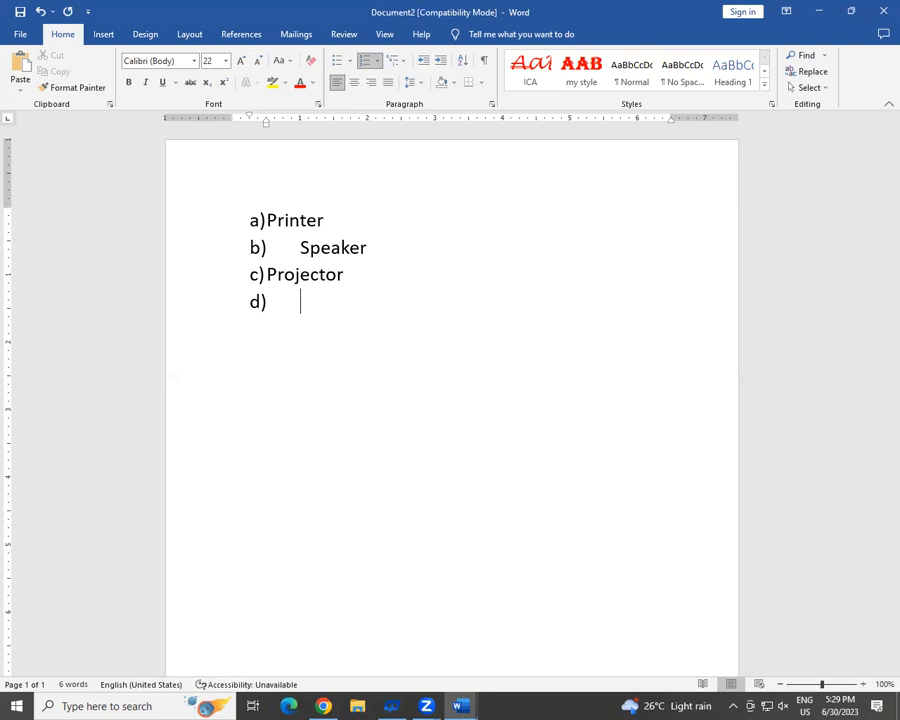
{"action": "type", "text": "Monitor"}
Preview other library numbering formats on all four lettered items, keeping the a) b) c) format
{"action": "left_click_drag", "start_coordinate": [271, 216], "coordinate": [352, 312]}
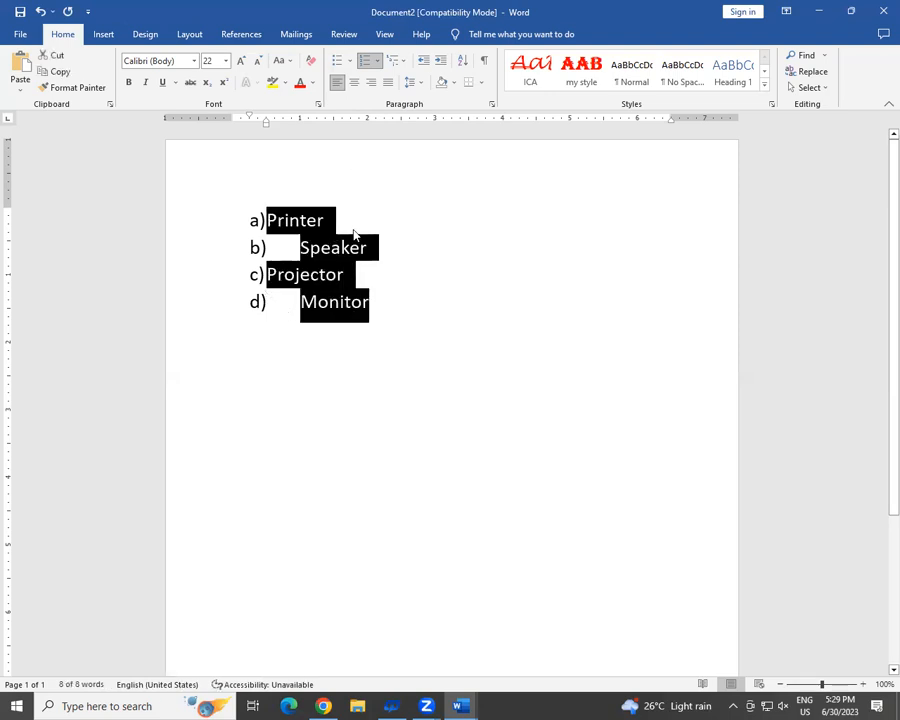
{"action": "left_click", "coordinate": [376, 61]}
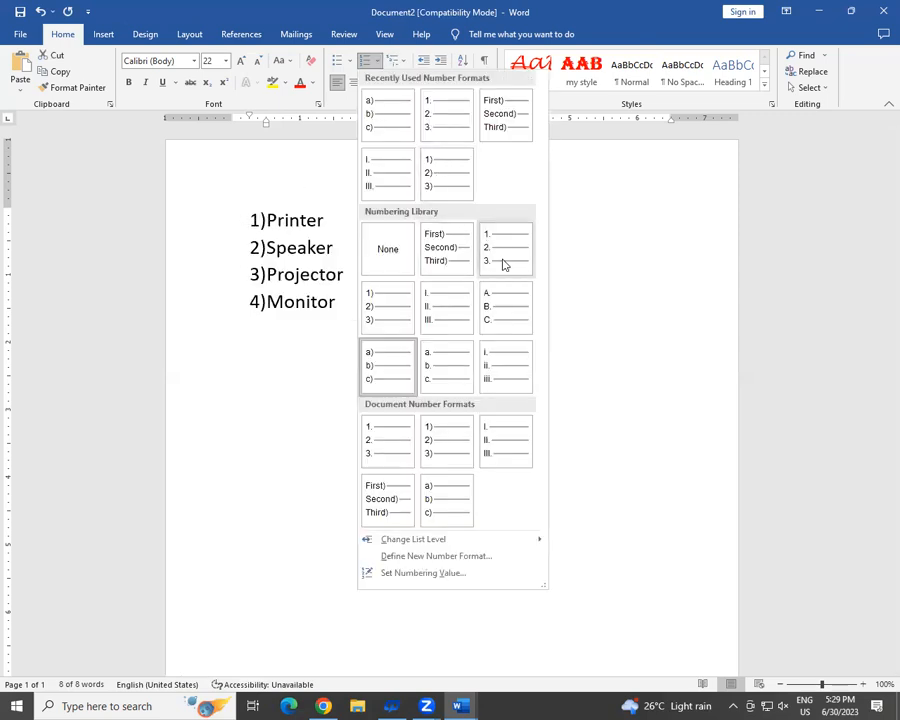
{"action": "left_click", "coordinate": [388, 366]}
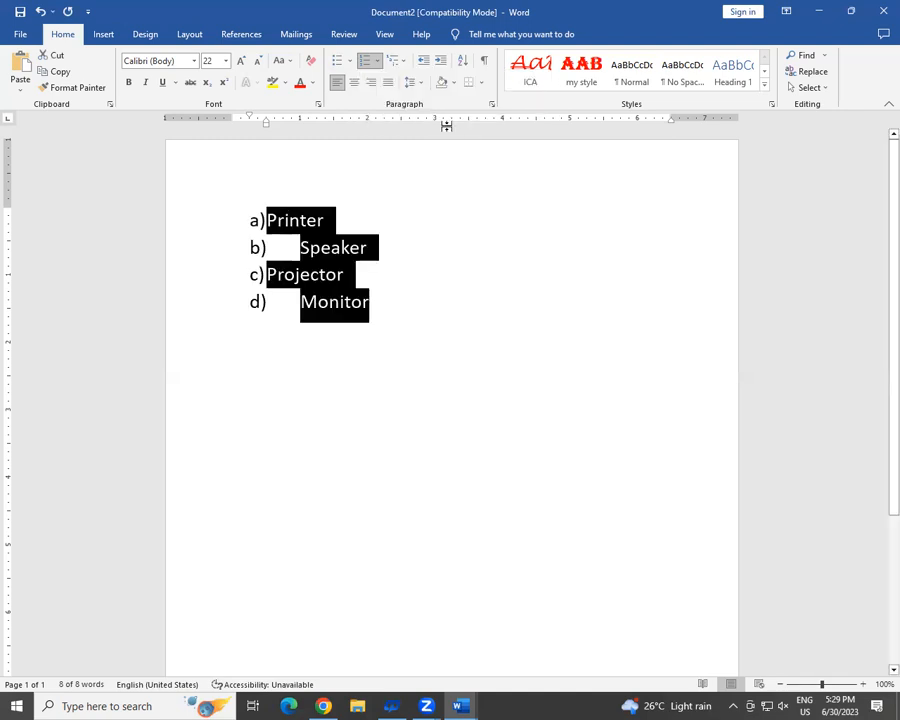
{"action": "left_click", "coordinate": [378, 63]}
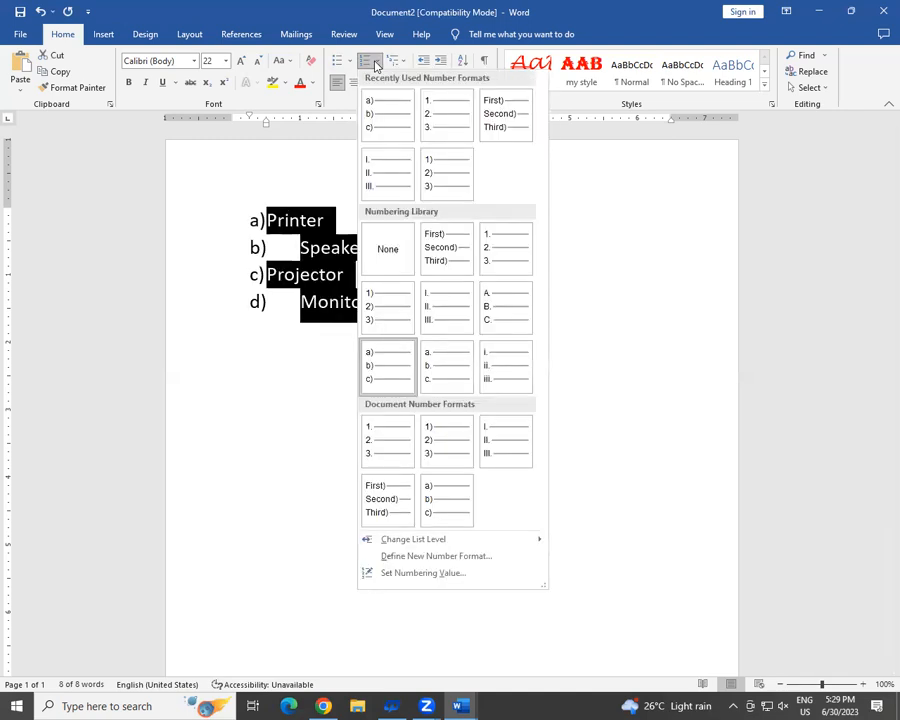
{"action": "left_click", "coordinate": [600, 385]}
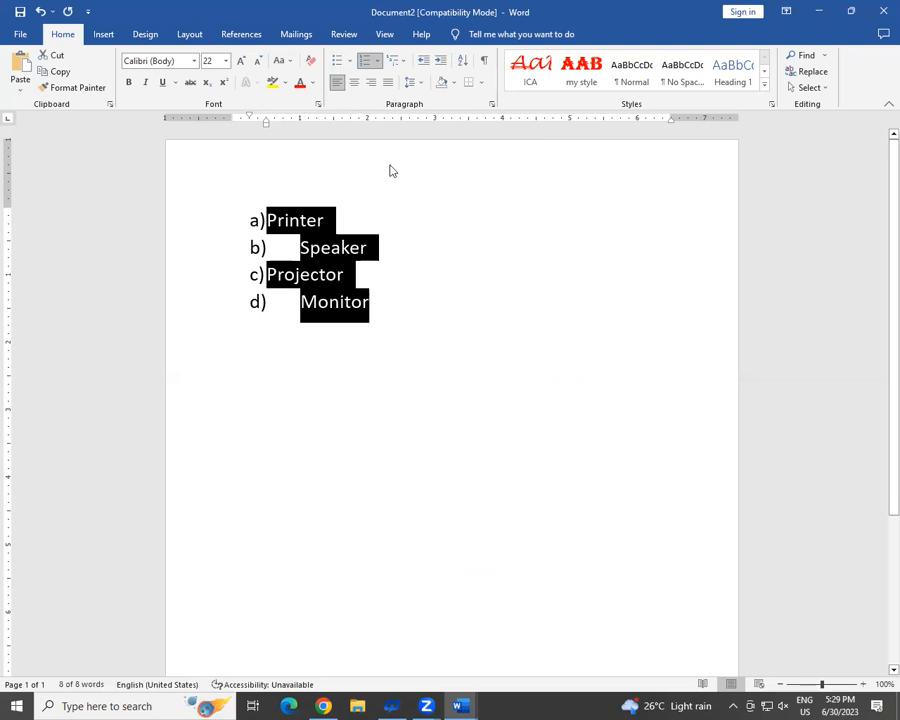
Undo the Monitor entry and delete the rest of the lettered list, leaving the page empty
{"action": "key", "text": "ctrl+z"}
{"action": "key", "text": "ctrl+z"}
{"action": "key", "text": "ctrl+z"}
{"action": "key", "text": "ctrl+z"}
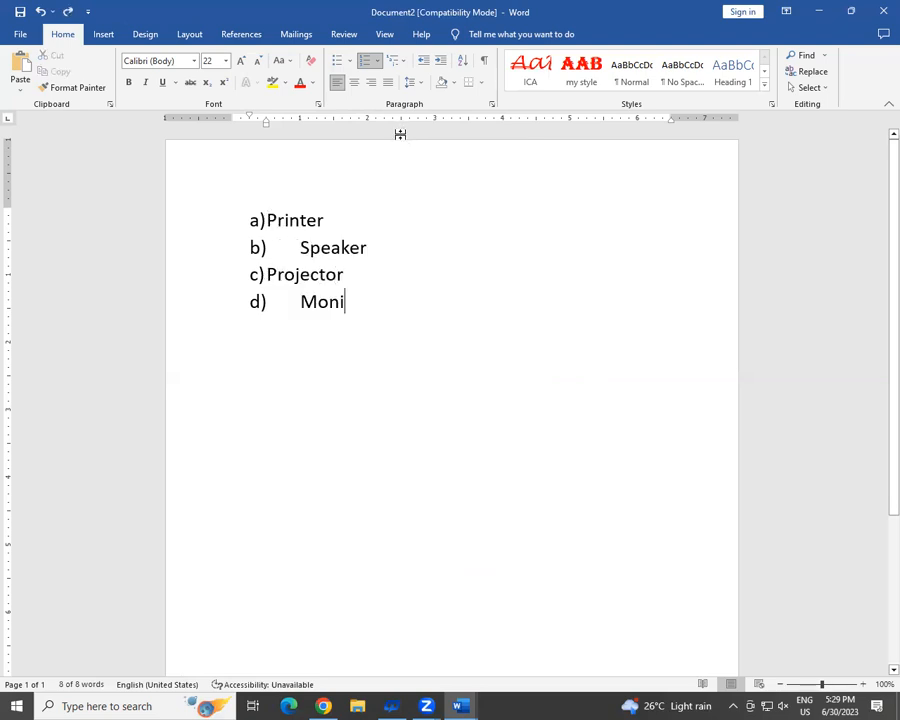
{"action": "key", "text": "ctrl+z"}
{"action": "key", "text": "ctrl+z"}
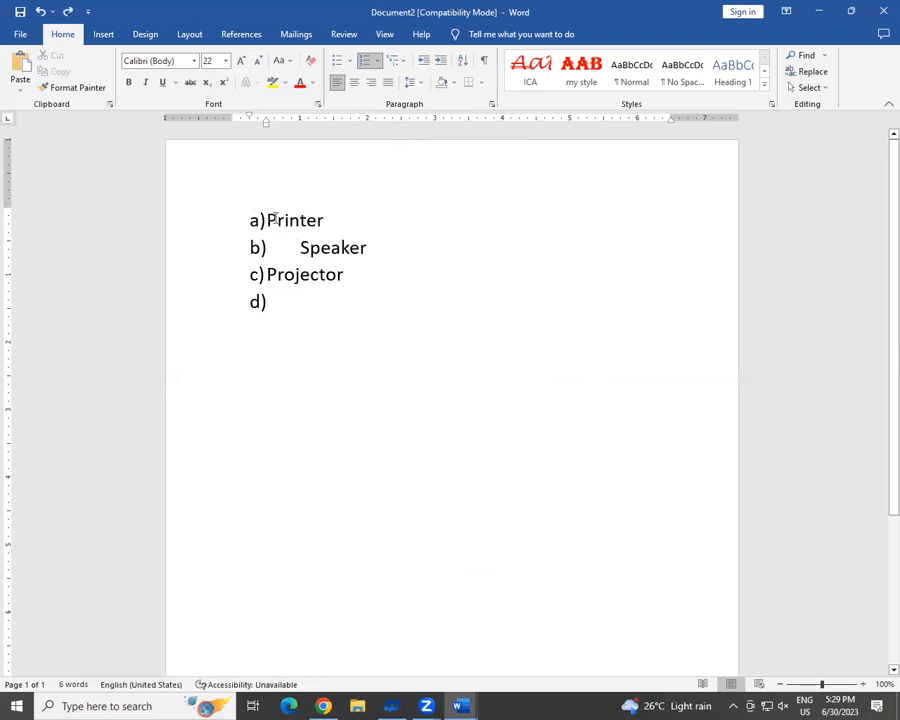
{"action": "left_click_drag", "start_coordinate": [350, 290], "coordinate": [358, 299]}
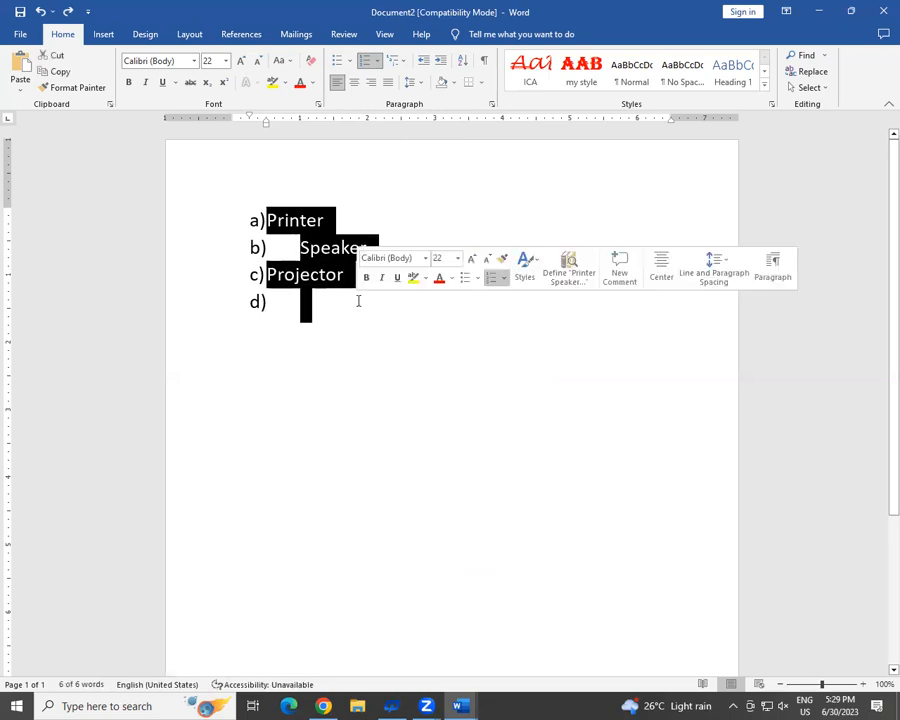
{"action": "key", "text": "Delete"}
{"action": "key", "text": "BackSpace"}
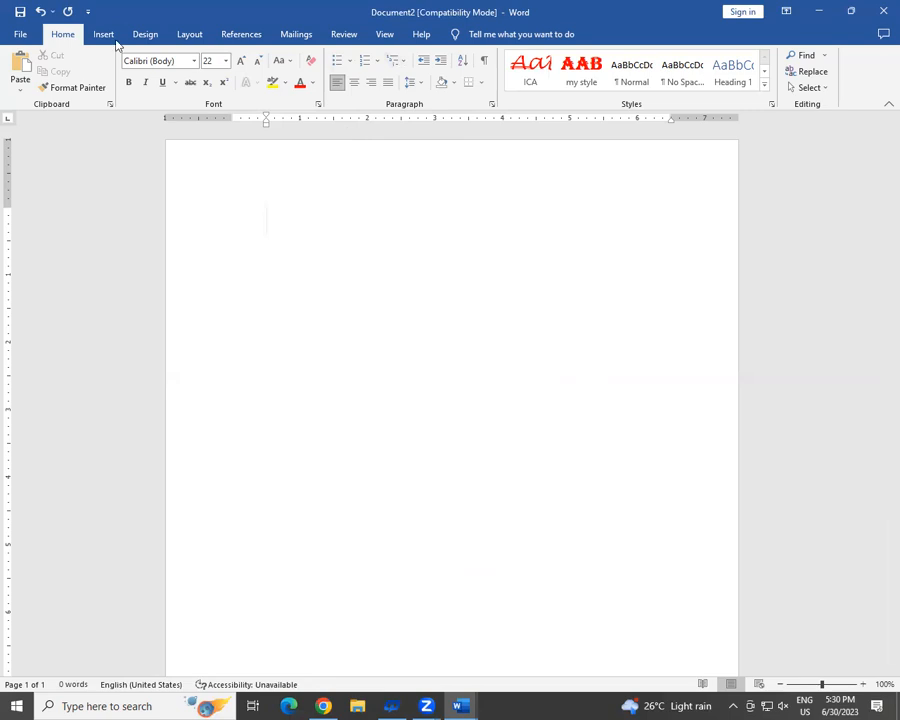
Start a multilevel list in the 1) a) i) library format and enter Input Devices as its first item
{"action": "left_click", "coordinate": [405, 63]}
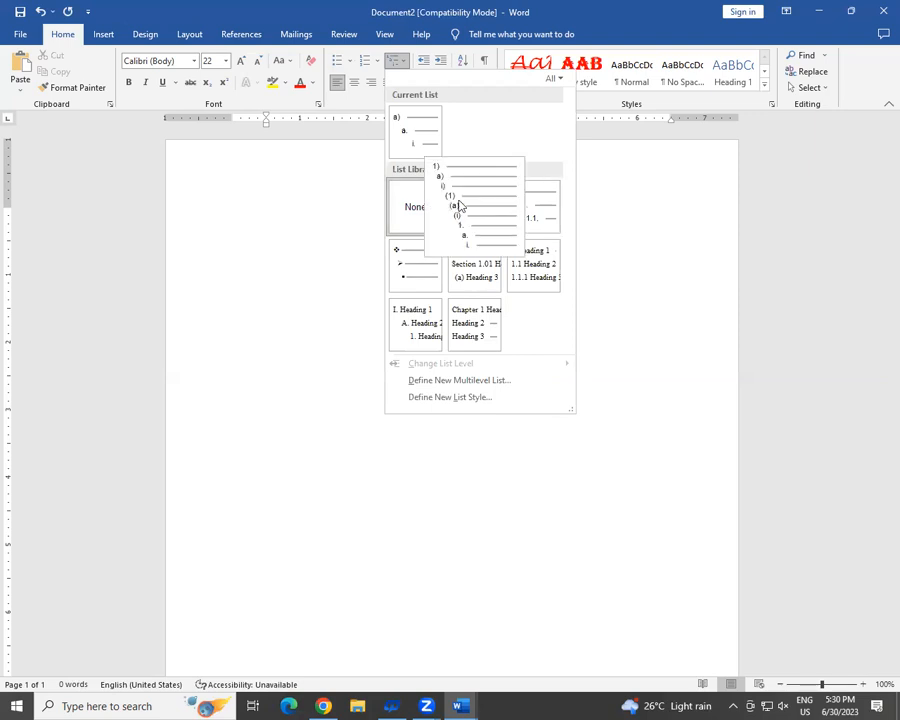
{"action": "left_click", "coordinate": [458, 205]}
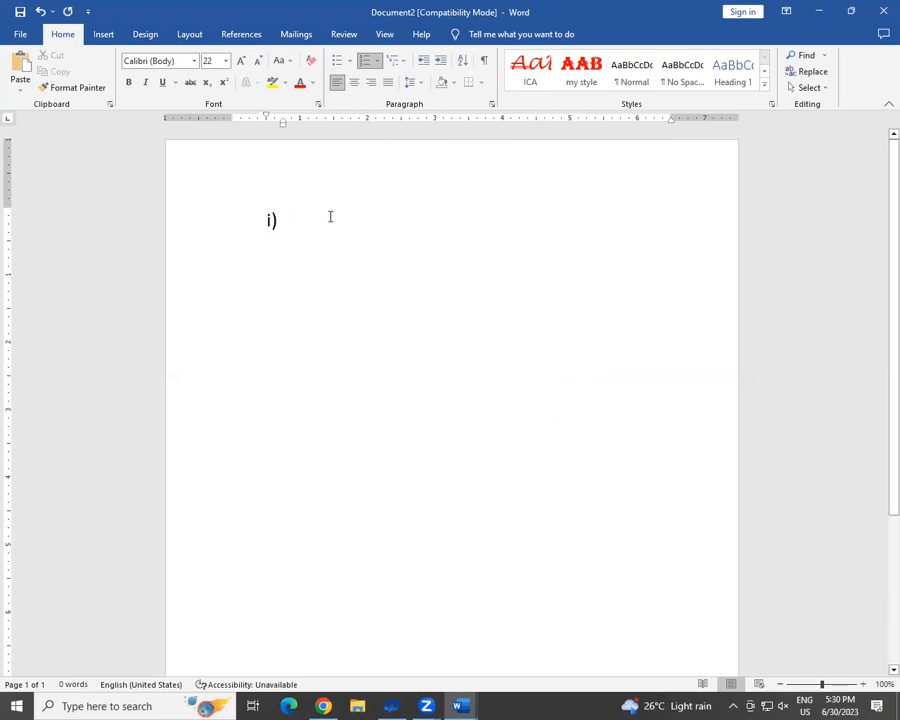
{"action": "type", "text": "M"}
{"action": "key", "text": "BackSpace"}
{"action": "type", "text": "Input"}
{"action": "type", "text": " Devic"}
{"action": "type", "text": "ews"}
{"action": "key", "text": "BackSpace"}
{"action": "key", "text": "BackSpace"}
{"action": "type", "text": "s"}
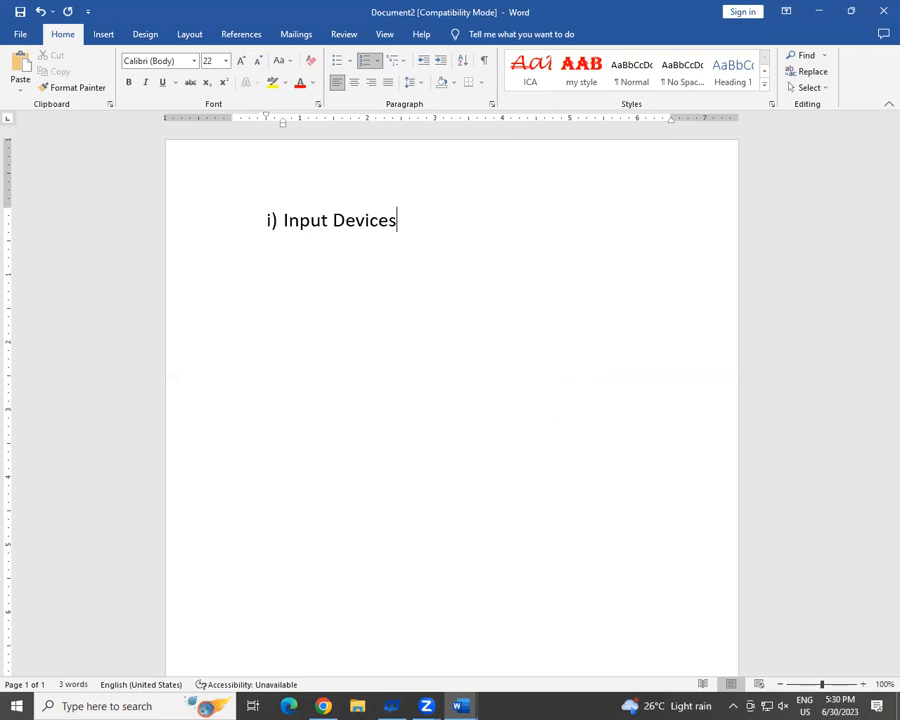
{"action": "key", "text": "Return"}
Undo the Input Devices entry and the multilevel list formatting
{"action": "key", "text": "ctrl+z"}
{"action": "key", "text": "ctrl+z"}
{"action": "key", "text": "ctrl+z"}
{"action": "key", "text": "ctrl+z"}
{"action": "key", "text": "ctrl+z"}
{"action": "key", "text": "ctrl+z"}
{"action": "key", "text": "ctrl+z"}
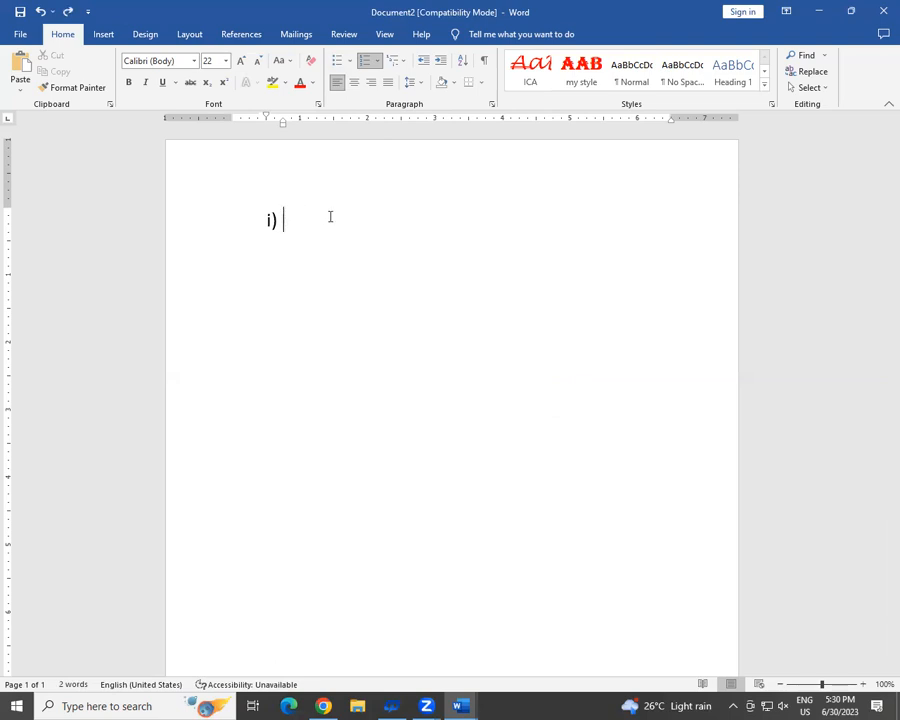
Start a multilevel list in the 1. a. i. format and enter Input Devices as its first item
{"action": "left_click", "coordinate": [401, 61]}
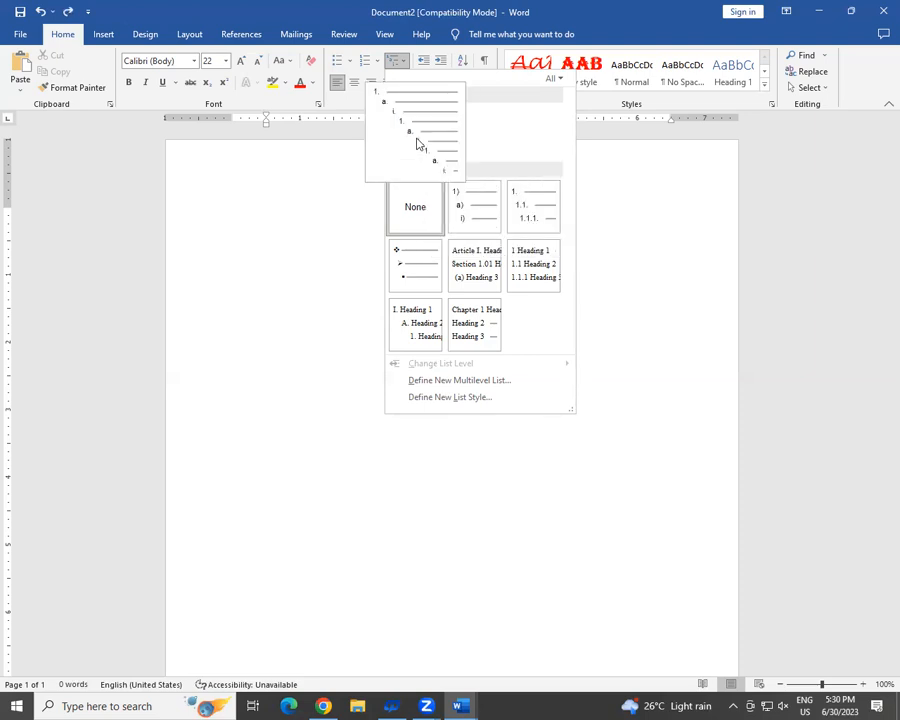
{"action": "left_click", "coordinate": [418, 144]}
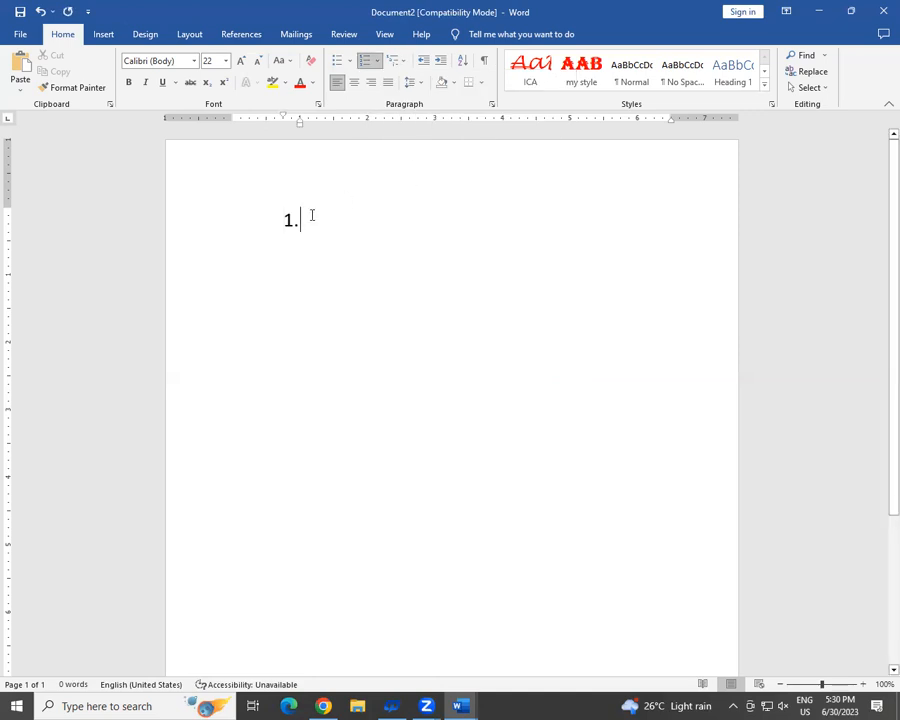
{"action": "type", "text": "Input Devices"}
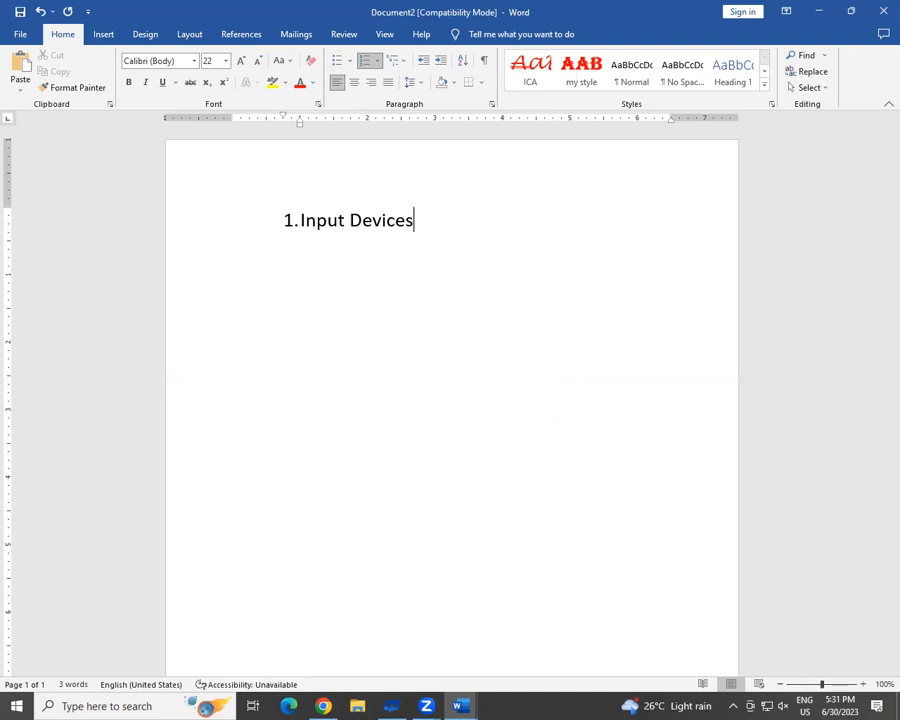
Add Jeyborad and Scanner as second-level items under Input Devices, followed by an empty third item
{"action": "key", "text": "Return"}
{"action": "key", "text": "Tab"}
{"action": "type", "text": "J"}
{"action": "key", "text": "BackSpace"}
{"action": "type", "text": "Jeybi"}
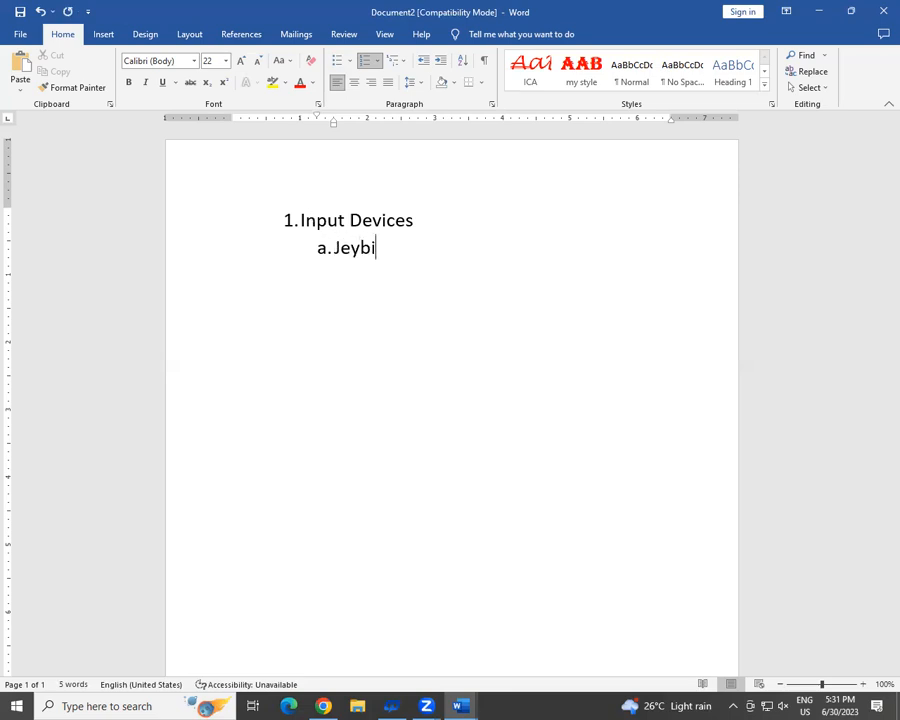
{"action": "key", "text": "BackSpace"}
{"action": "type", "text": "orad"}
{"action": "key", "text": "Return"}
{"action": "type", "text": "Scabbe"}
{"action": "key", "text": "BackSpace"}
{"action": "key", "text": "BackSpace"}
{"action": "key", "text": "BackSpace"}
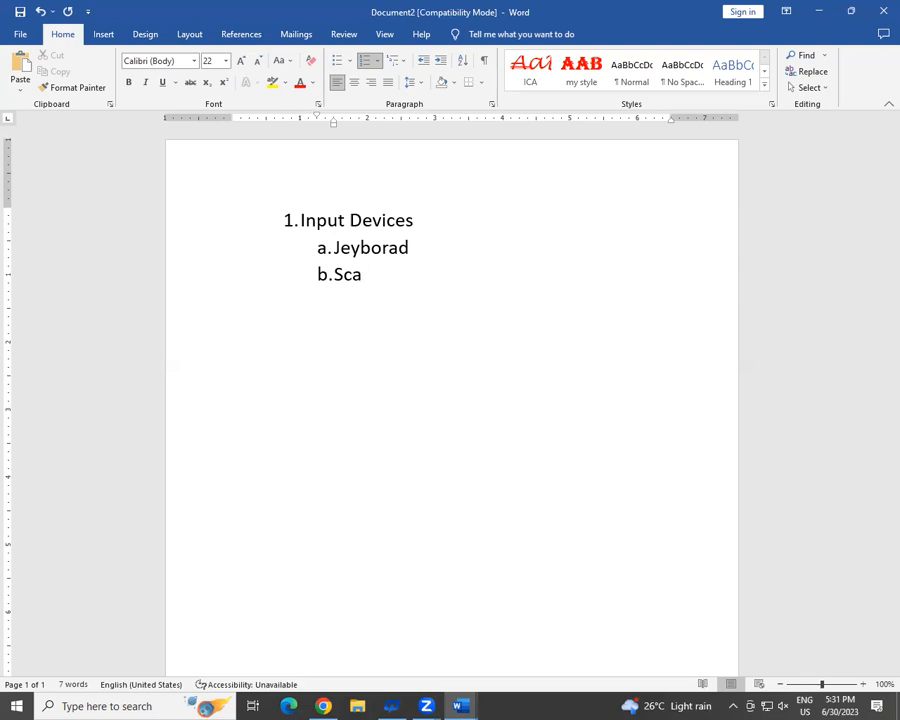
{"action": "type", "text": "nner"}
{"action": "key", "text": "Return"}
Correct the beginning of the first sub-item so it reads keyborad, and return to the empty item c
{"action": "key", "text": "Up"}
{"action": "key", "text": "Up"}
{"action": "key", "text": "Right"}
{"action": "key", "text": "Right"}
{"action": "key", "text": "Right"}
{"action": "key", "text": "Left"}
{"action": "key", "text": "BackSpace"}
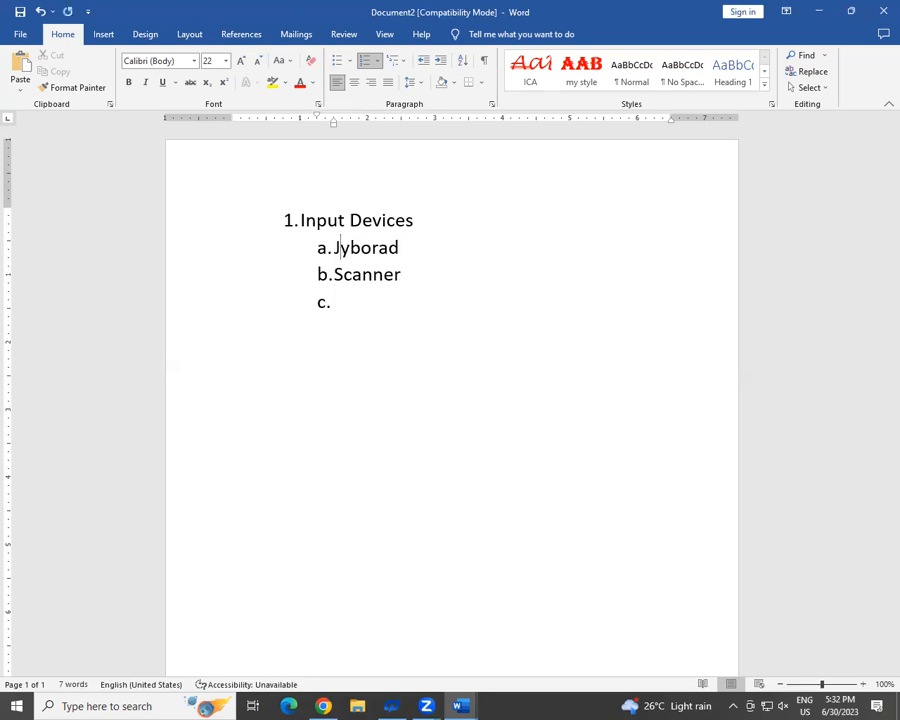
{"action": "type", "text": "o"}
{"action": "key", "text": "Right"}
{"action": "key", "text": "Right"}
{"action": "key", "text": "Right"}
{"action": "key", "text": "Left"}
{"action": "key", "text": "Left"}
{"action": "key", "text": "Left"}
{"action": "key", "text": "BackSpace"}
{"action": "key", "text": "BackSpace"}
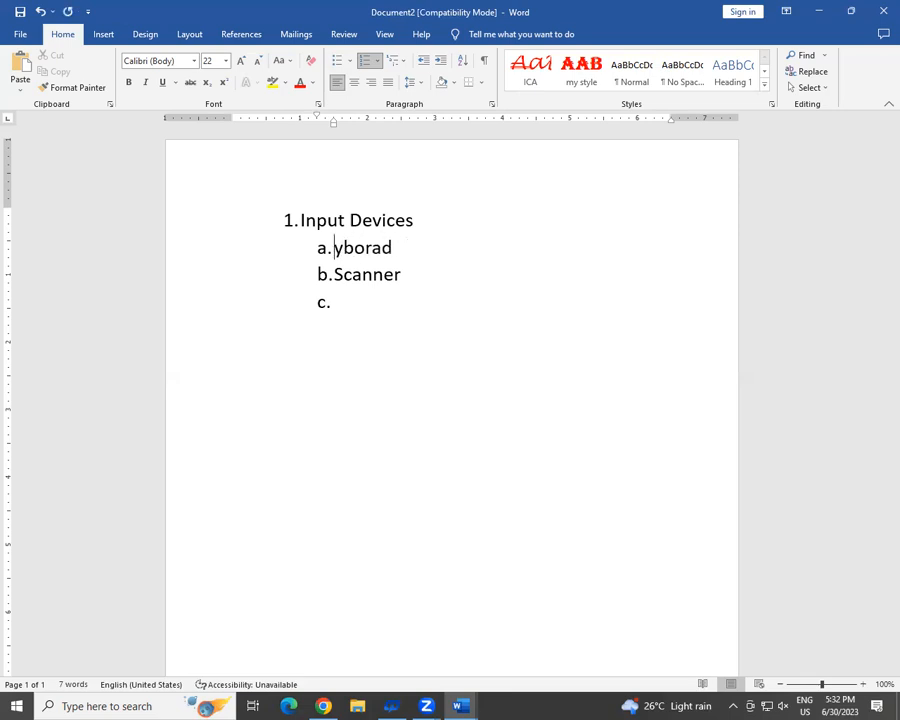
{"action": "type", "text": "ke"}
{"action": "key", "text": "Down"}
{"action": "key", "text": "Down"}
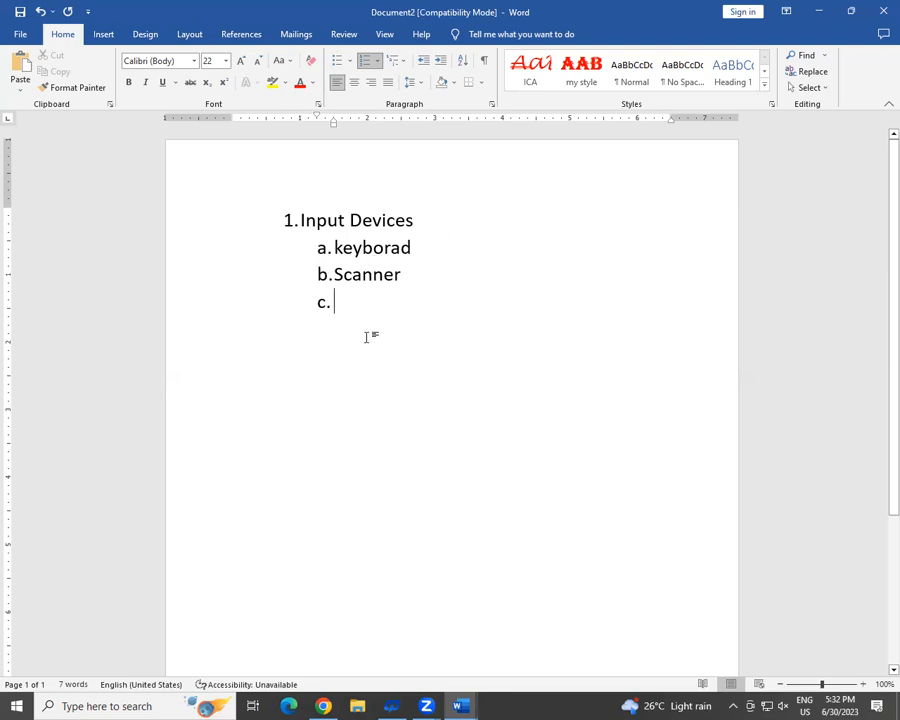
Open the On-Screen Keyboard, demonstrate the Shift and Tab combination on it, and minimize it
{"action": "left_click", "coordinate": [163, 703]}
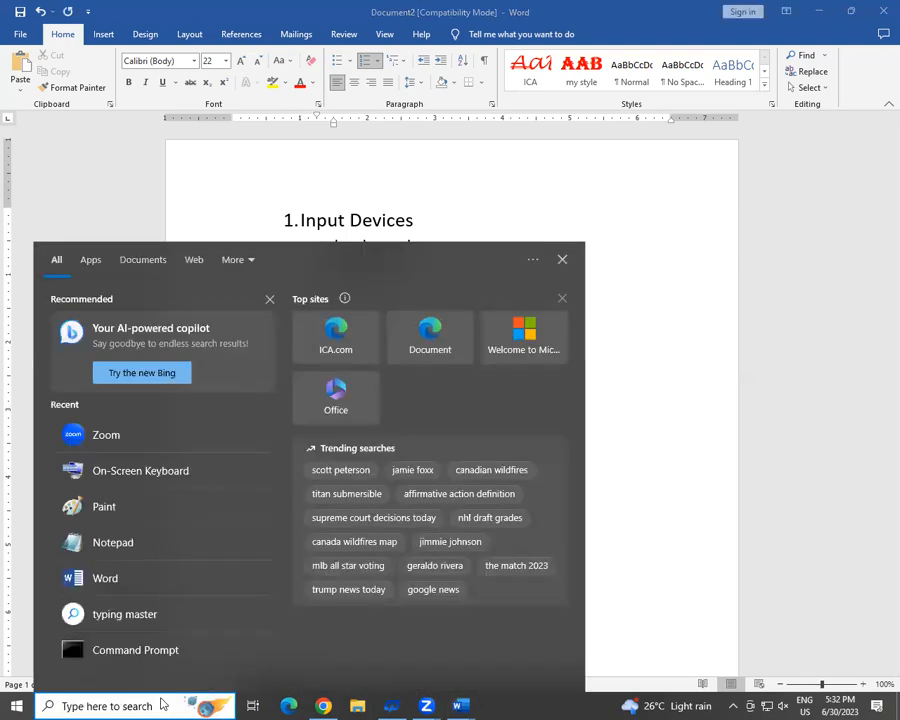
{"action": "type", "text": "on-Screen Keyboard"}
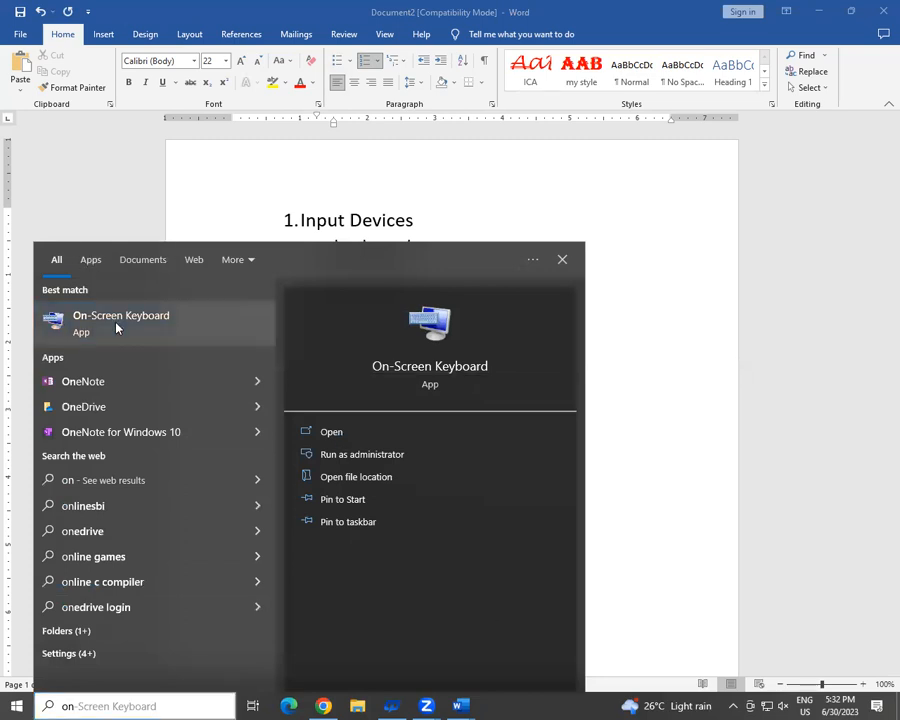
{"action": "left_click", "coordinate": [116, 322]}
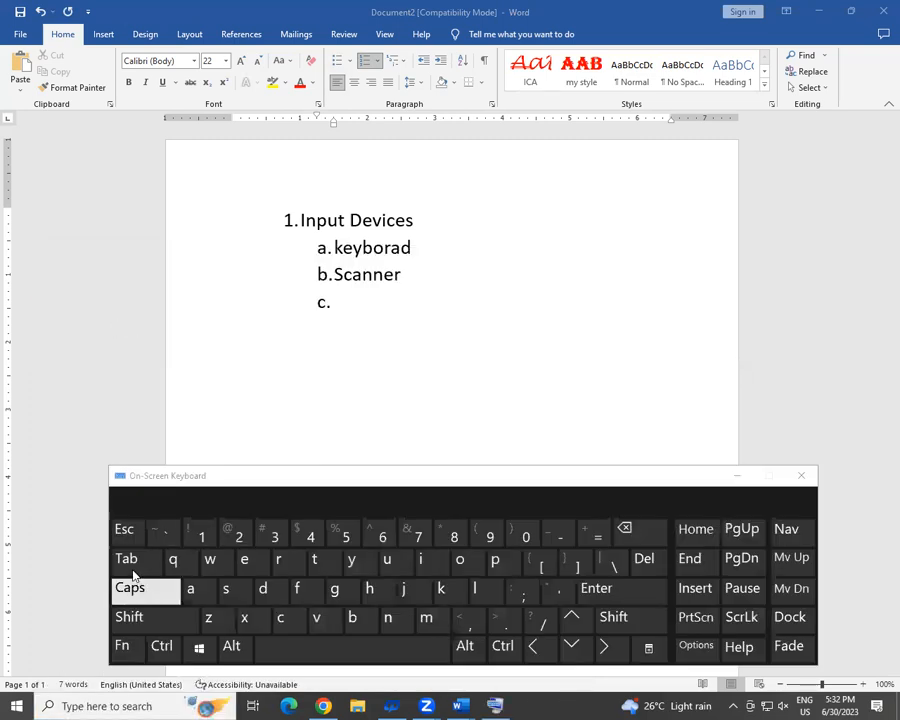
{"action": "left_click", "coordinate": [143, 614]}
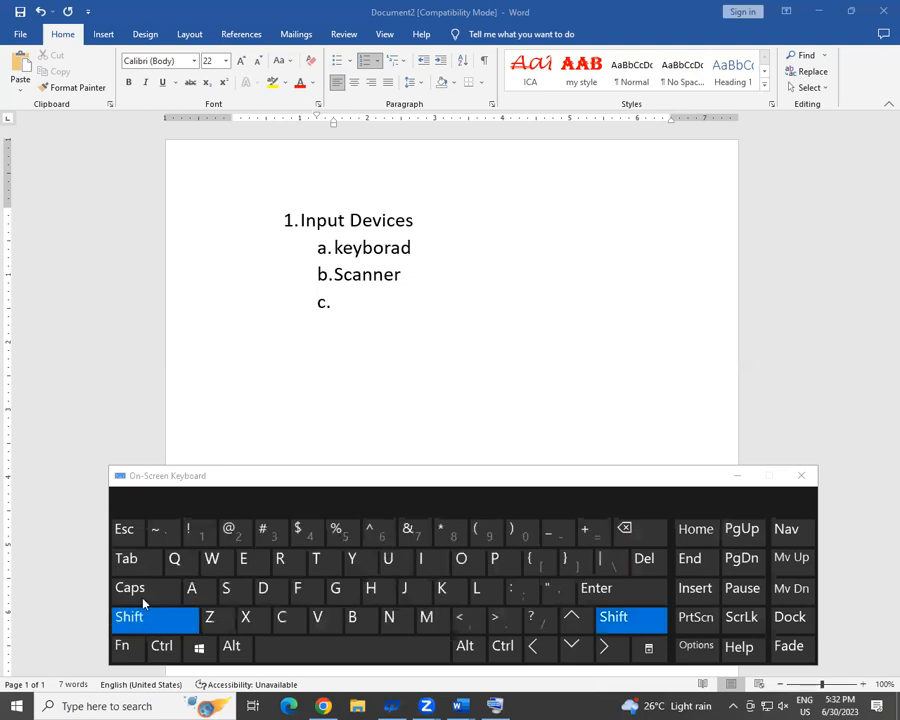
{"action": "left_click", "coordinate": [131, 564]}
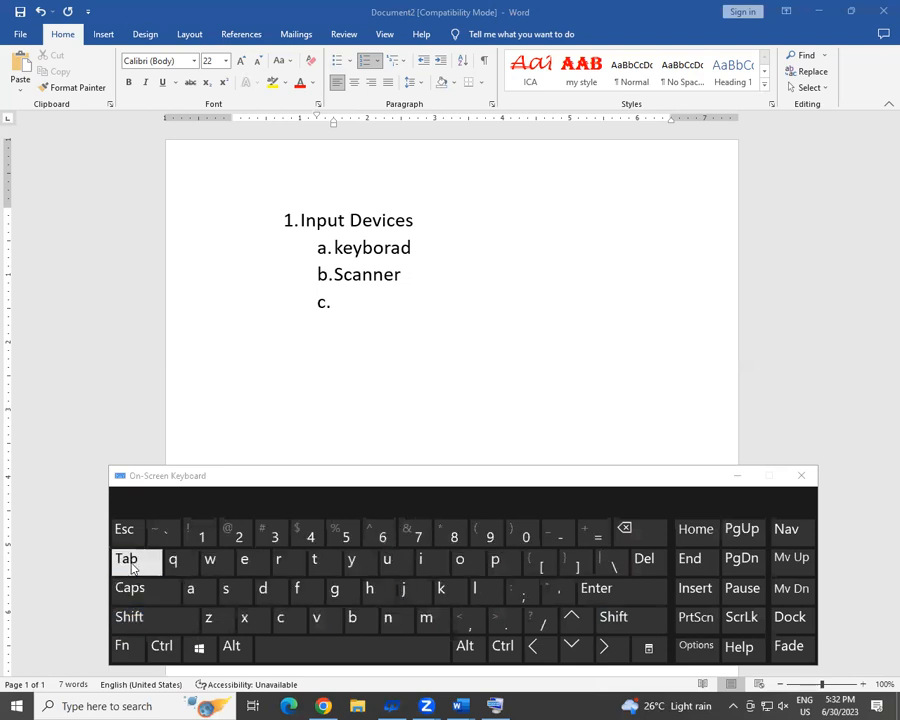
{"action": "left_click", "coordinate": [135, 616]}
{"action": "left_click", "coordinate": [128, 560]}
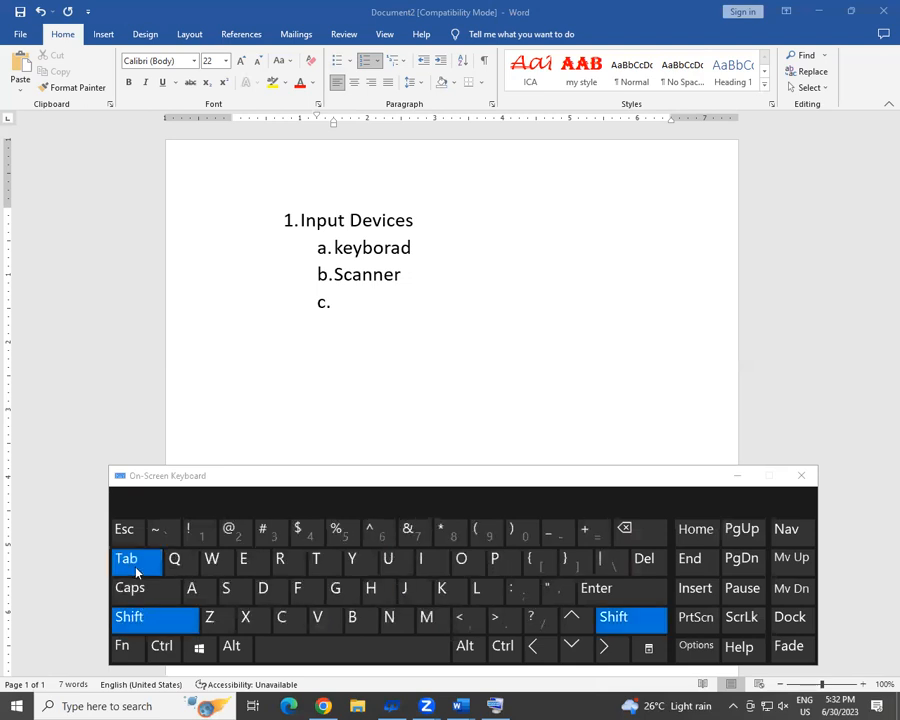
{"action": "left_click", "coordinate": [737, 477]}
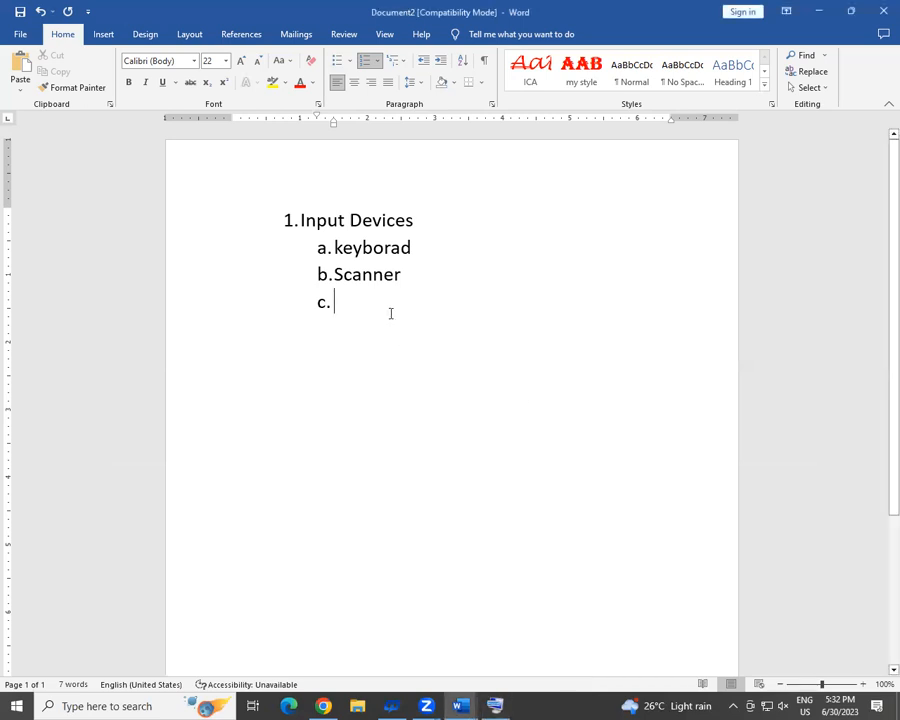
Promote the empty item c to the top level and enter Output Devices as the second main item
{"action": "key", "text": "shift+Tab"}
{"action": "type", "text": "Op"}
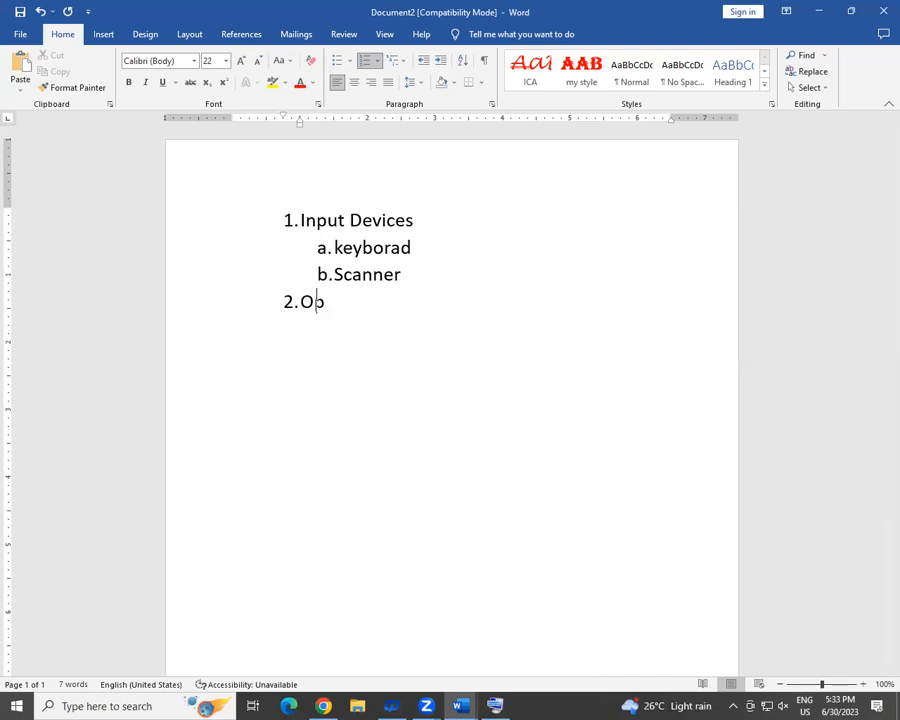
{"action": "key", "text": "BackSpace"}
{"action": "type", "text": "utput Devices"}
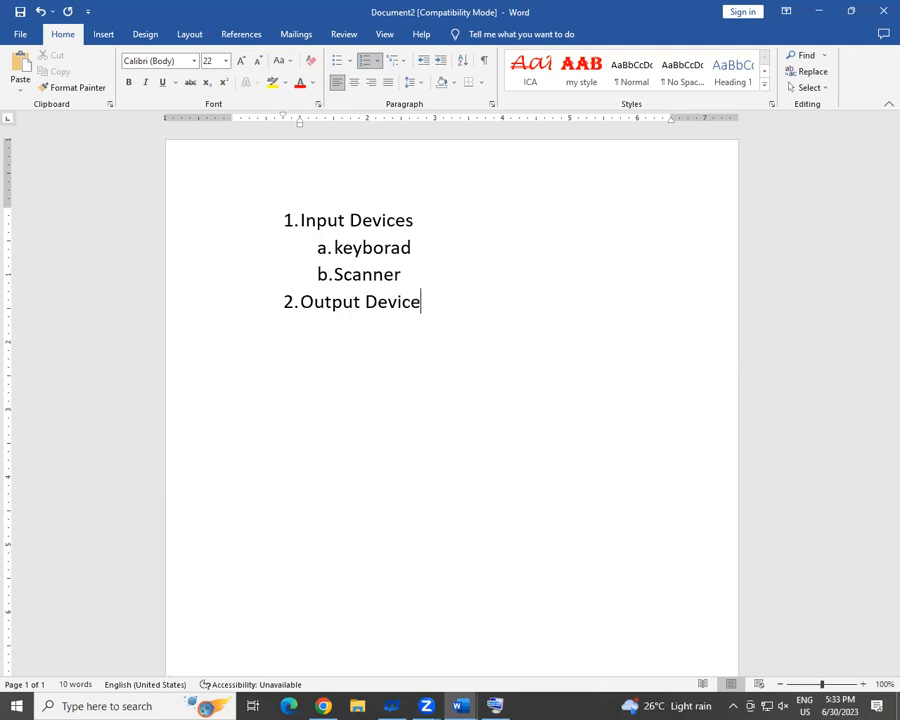
Add Printer as a second-level item under Output Devices
{"action": "key", "text": "Return"}
{"action": "key", "text": "Tab"}
{"action": "type", "text": "Print"}
{"action": "key", "text": "BackSpace"}
{"action": "key", "text": "BackSpace"}
{"action": "type", "text": "nter"}
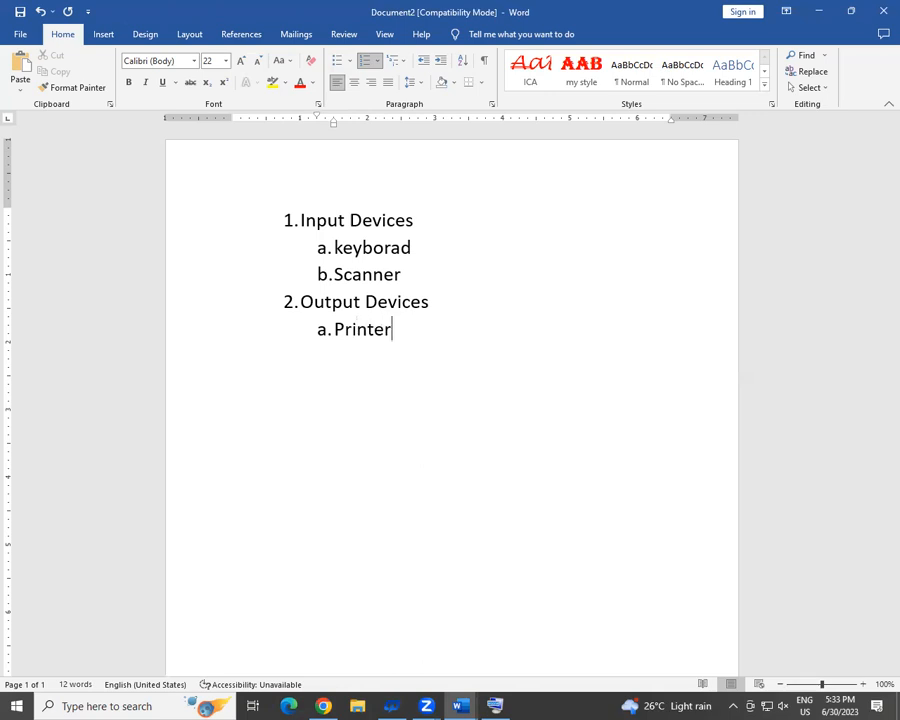
Add Impact Printer and Non Impact Printer as third-level items under Printer
{"action": "key", "text": "Return"}
{"action": "key", "text": "Tab"}
{"action": "left_click", "coordinate": [494, 705]}
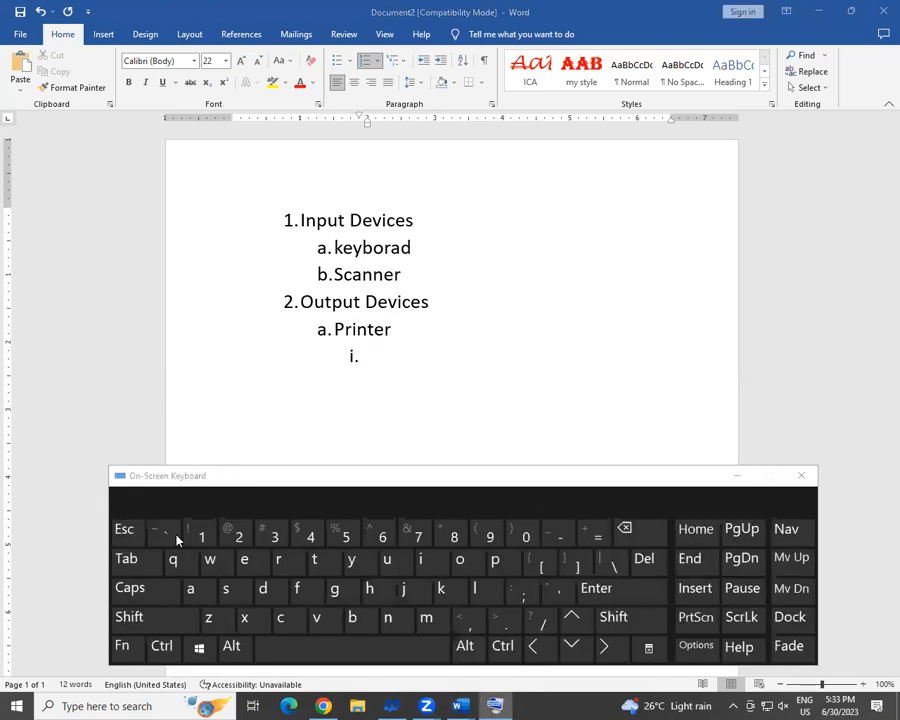
{"action": "left_click", "coordinate": [738, 477]}
{"action": "left_click", "coordinate": [408, 363]}
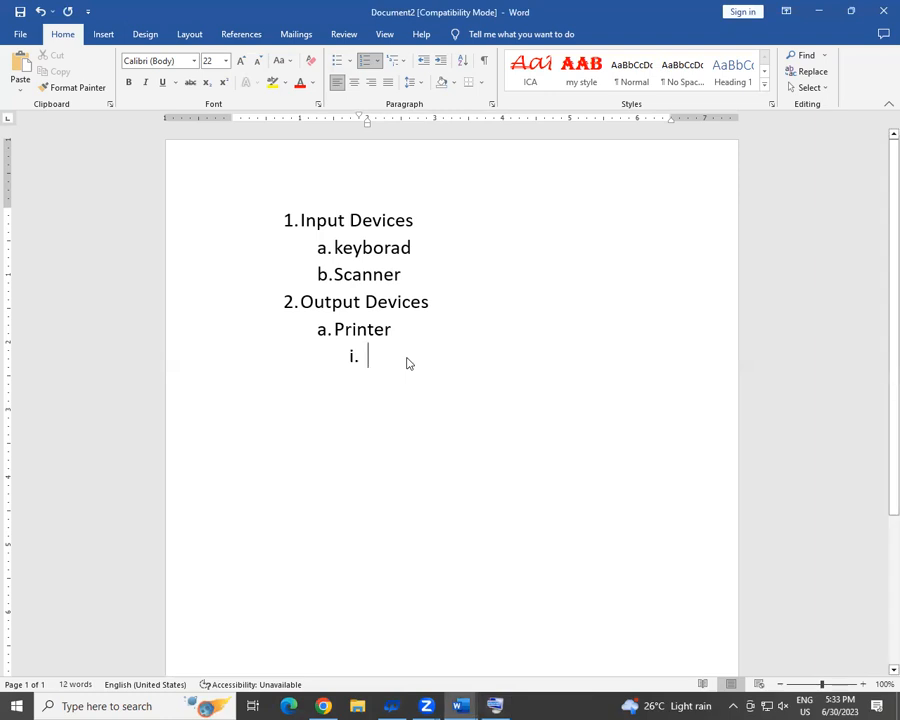
{"action": "type", "text": "k"}
{"action": "key", "text": "BackSpace"}
{"action": "type", "text": "impact "}
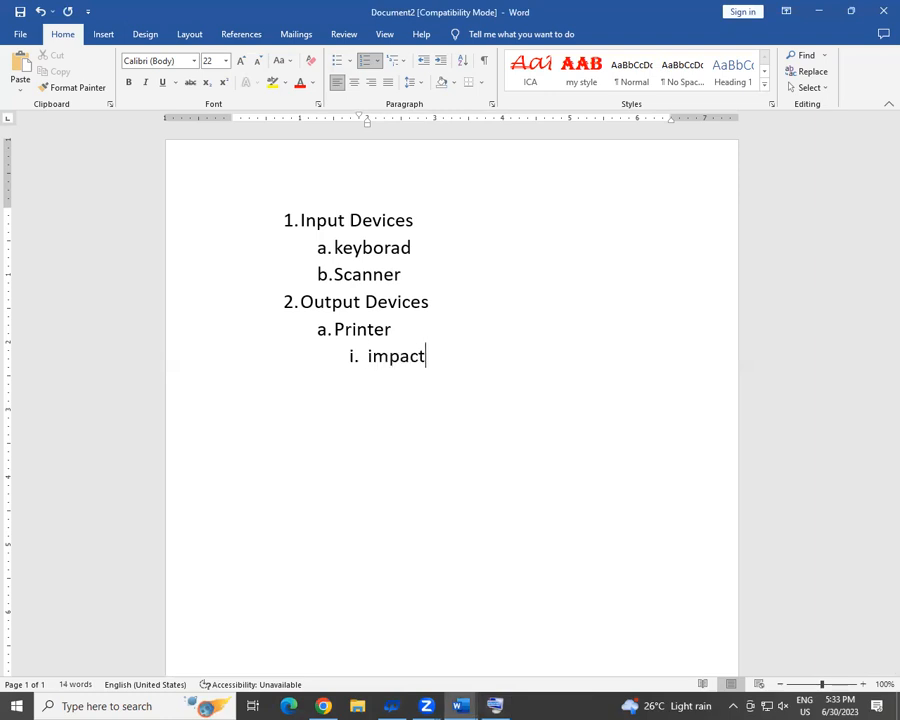
{"action": "type", "text": "Printer"}
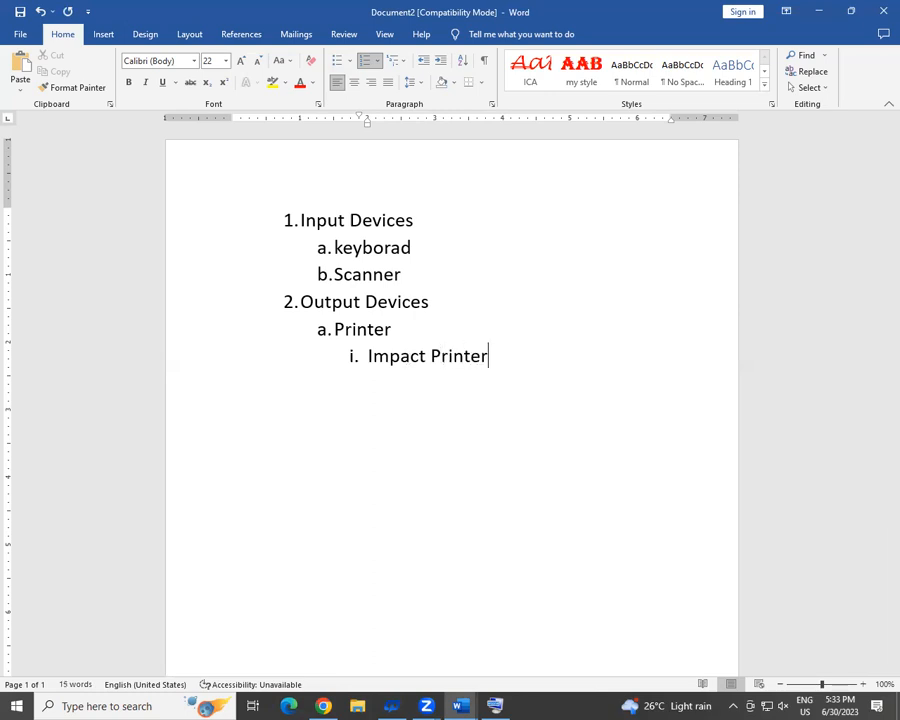
{"action": "key", "text": "Return"}
{"action": "type", "text": "Non Impac"}
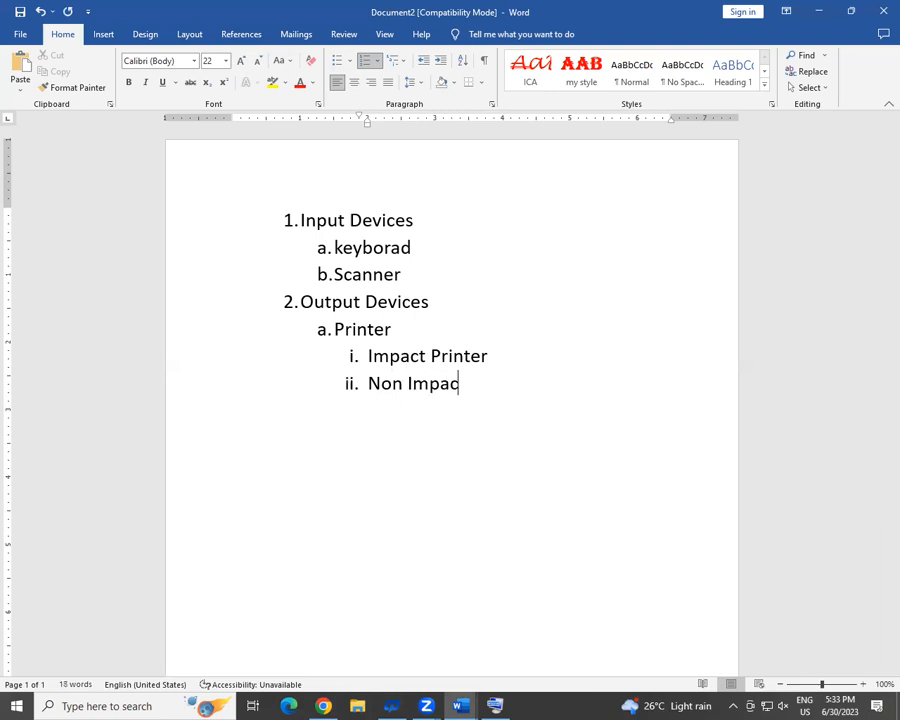
{"action": "type", "text": "t Printer"}
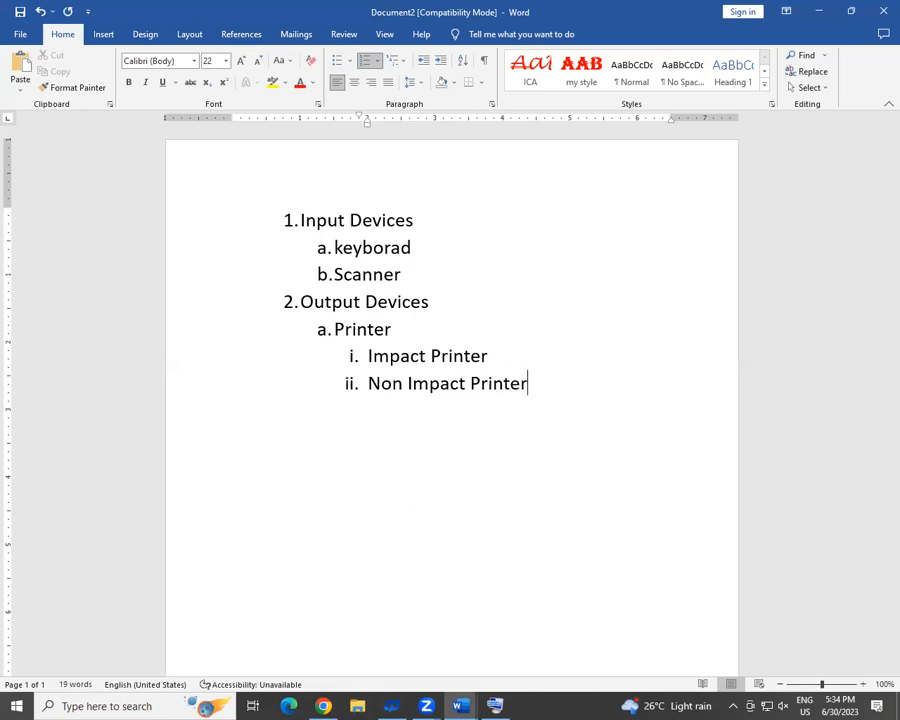
Add a new item after Non Impact Printer, promote it to the second level and enter Monitor
{"action": "key", "text": "Return"}
{"action": "key", "text": "shift+Tab"}
{"action": "left_click", "coordinate": [497, 705]}
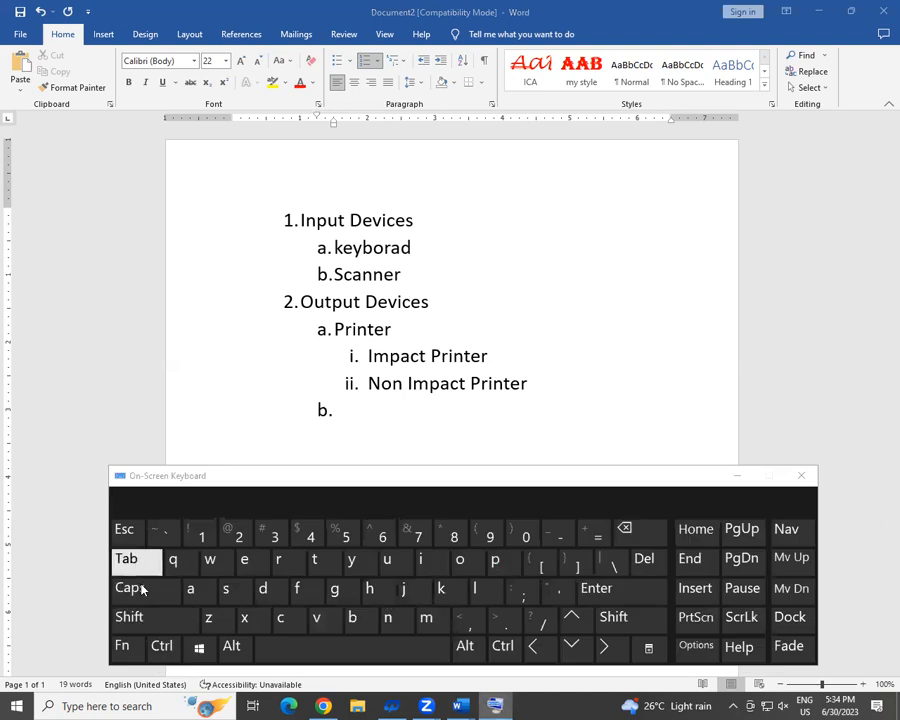
{"action": "left_click", "coordinate": [737, 477]}
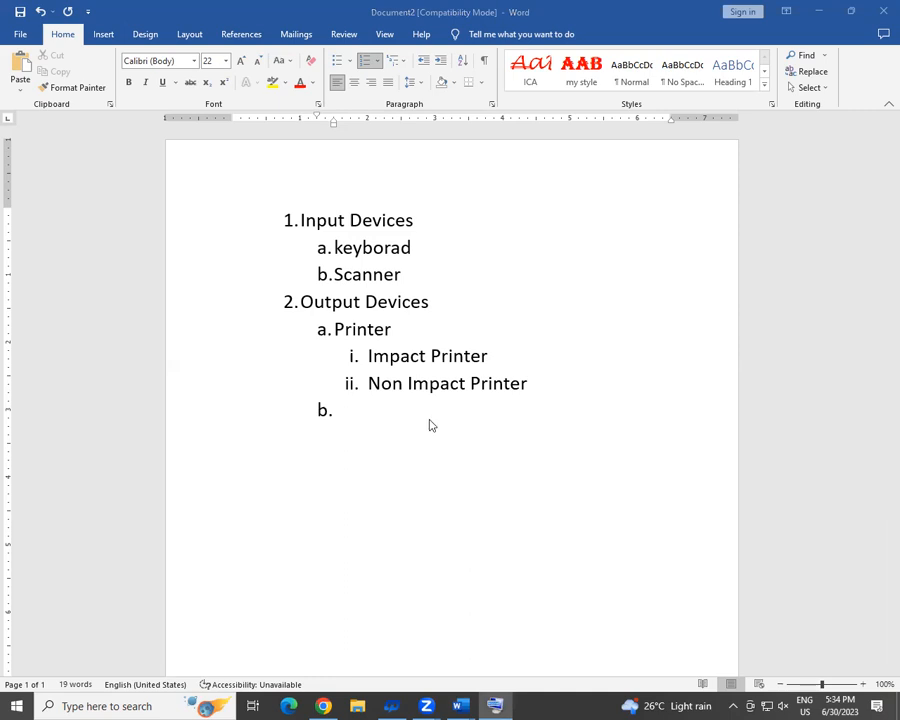
{"action": "left_click", "coordinate": [391, 415]}
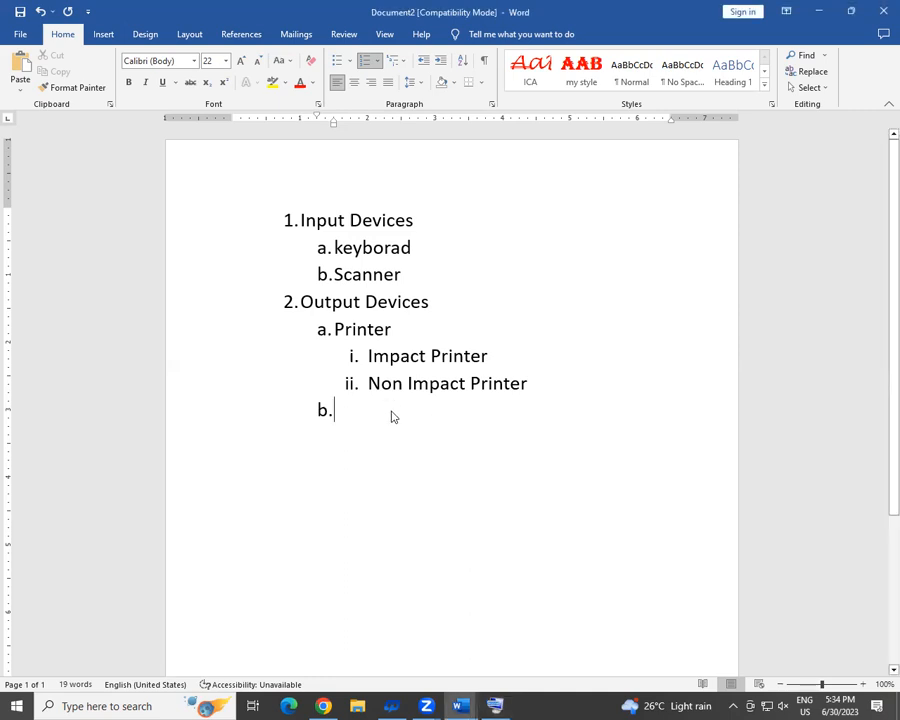
{"action": "type", "text": "Mio"}
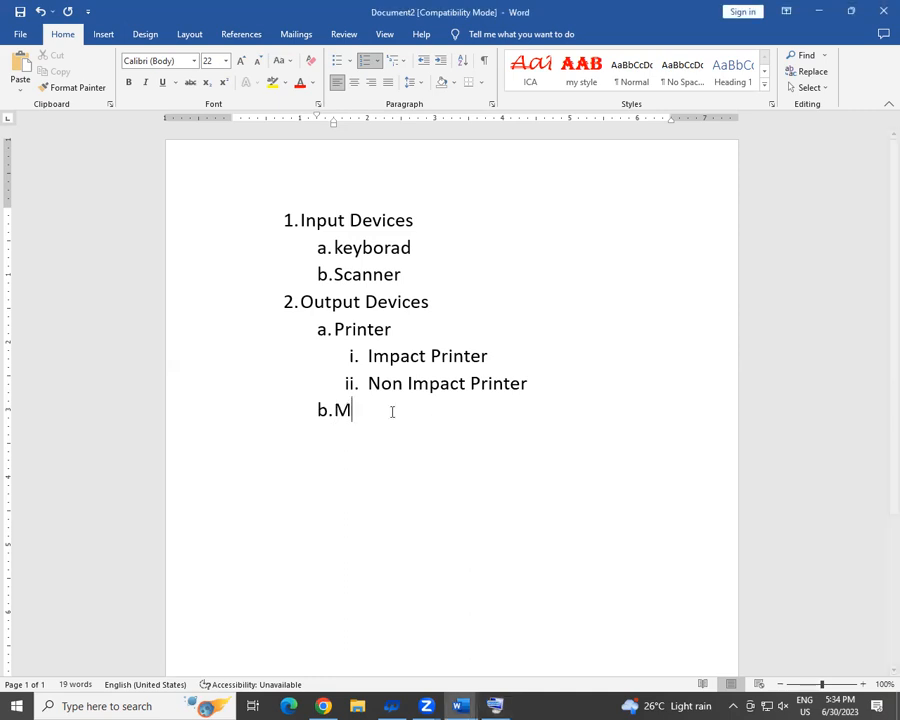
{"action": "key", "text": "BackSpace"}
{"action": "key", "text": "BackSpace"}
{"action": "type", "text": "onitor"}
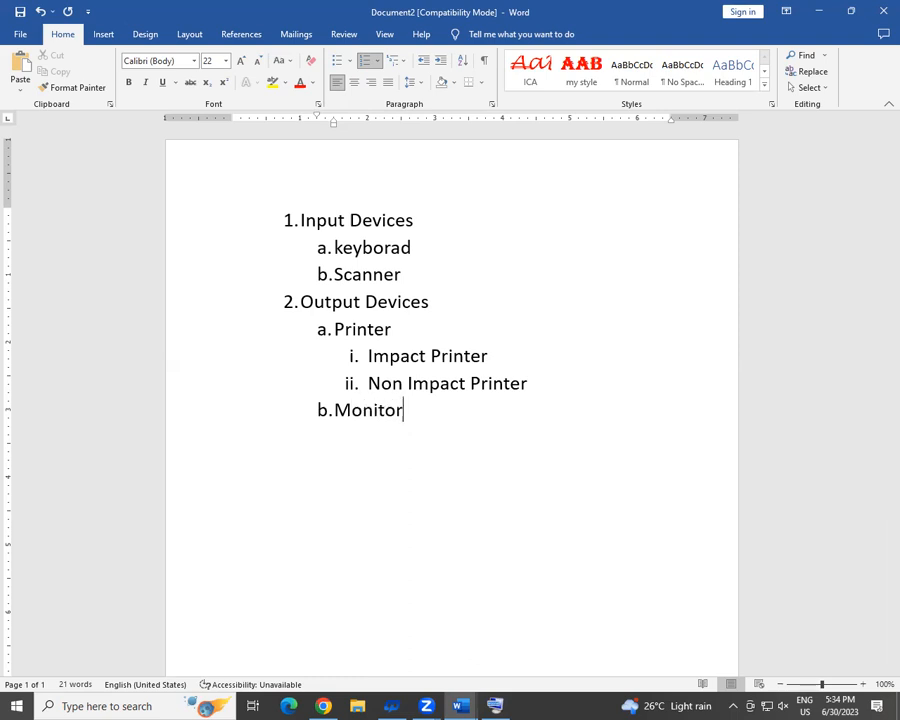
Add CRT Monitor and LCD as third-level items under Monitor
{"action": "key", "text": "Return"}
{"action": "type", "text": "d"}
{"action": "key", "text": "BackSpace"}
{"action": "key", "text": "BackSpace"}
{"action": "key", "text": "BackSpace"}
{"action": "key", "text": "BackSpace"}
{"action": "key", "text": "Return"}
{"action": "key", "text": "Tab"}
{"action": "type", "text": "K"}
{"action": "key", "text": "BackSpace"}
{"action": "type", "text": "X"}
{"action": "key", "text": "BackSpace"}
{"action": "type", "text": "CRT Monitor"}
{"action": "key", "text": "Return"}
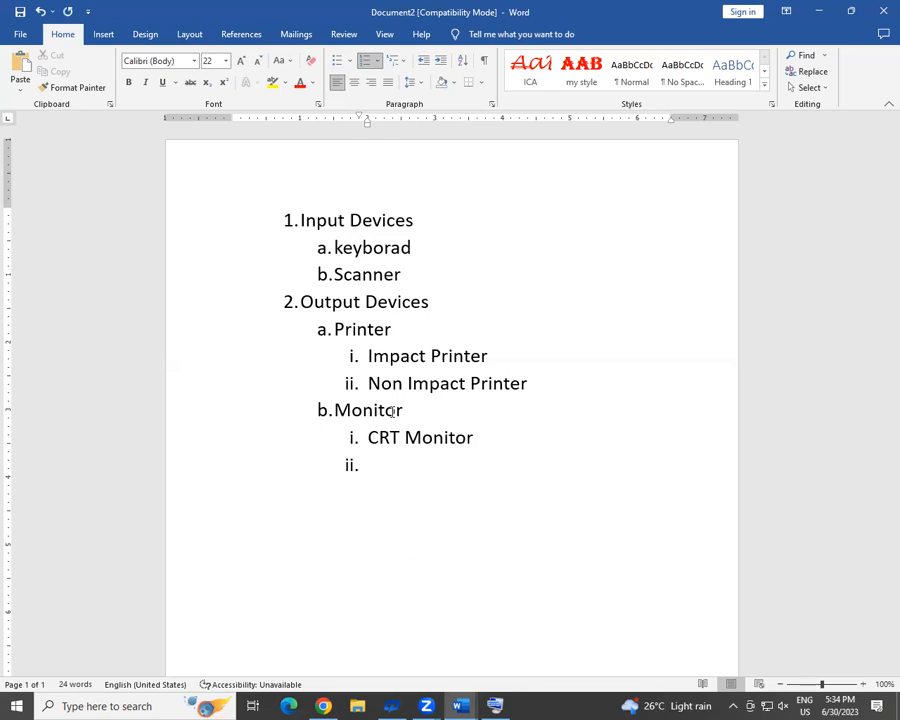
{"action": "type", "text": "LCD"}
Add a new item after LCD, promote it to the top level and enter Sotware
{"action": "key", "text": "Return"}
{"action": "key", "text": "shift+Tab"}
{"action": "key", "text": "shift+Tab"}
{"action": "type", "text": "Sotger"}
{"action": "key", "text": "BackSpace"}
{"action": "key", "text": "BackSpace"}
{"action": "key", "text": "BackSpace"}
{"action": "type", "text": "wrt"}
{"action": "key", "text": "BackSpace"}
{"action": "key", "text": "BackSpace"}
{"action": "type", "text": "at"}
{"action": "key", "text": "BackSpace"}
{"action": "type", "text": "re"}
Add Application software as a second-level item under Sotware
{"action": "key", "text": "Return"}
{"action": "key", "text": "Tab"}
{"action": "type", "text": "Appk"}
{"action": "key", "text": "BackSpace"}
{"action": "type", "text": "lic"}
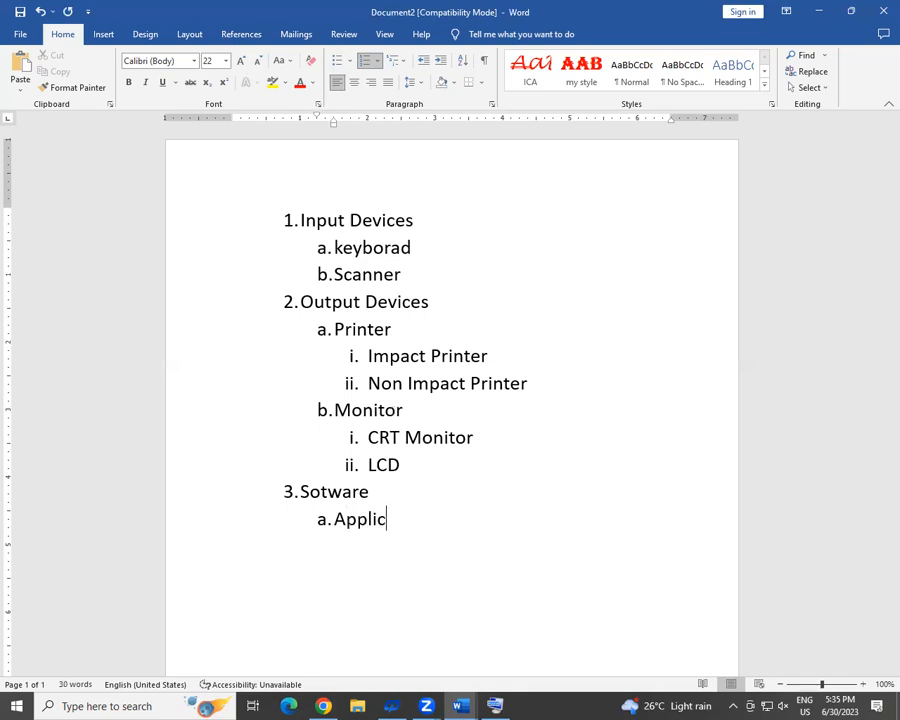
{"action": "type", "text": "ation sog"}
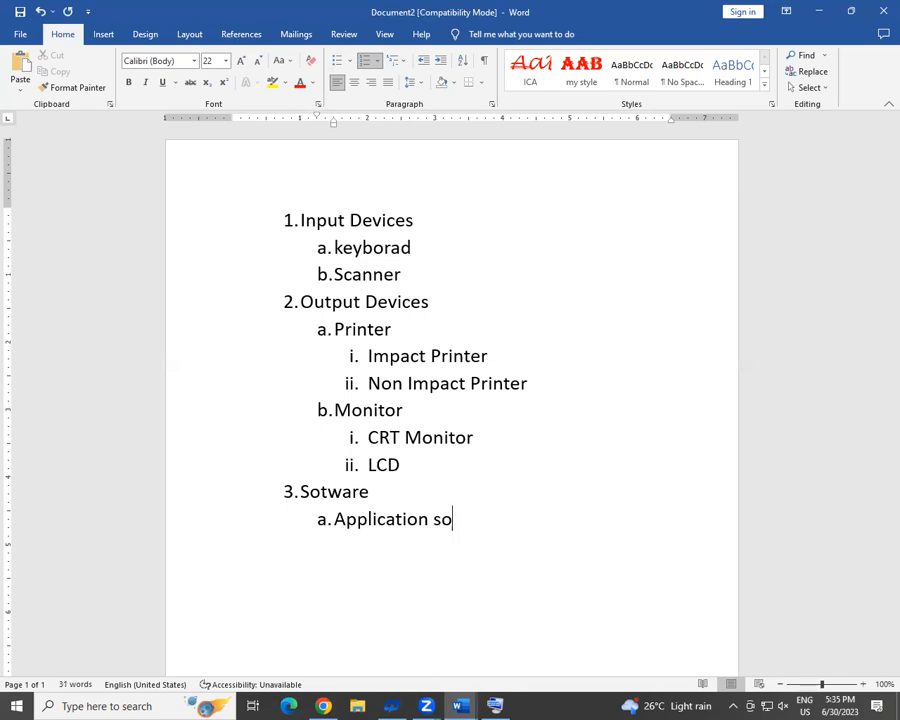
{"action": "key", "text": "BackSpace"}
{"action": "type", "text": "ftatre"}
{"action": "key", "text": "BackSpace"}
{"action": "key", "text": "BackSpace"}
{"action": "key", "text": "BackSpace"}
{"action": "key", "text": "BackSpace"}
{"action": "type", "text": "w"}
{"action": "type", "text": "art"}
{"action": "key", "text": "BackSpace"}
{"action": "type", "text": "e"}
Add Notepad and Word as third-level items under Application software
{"action": "key", "text": "Return"}
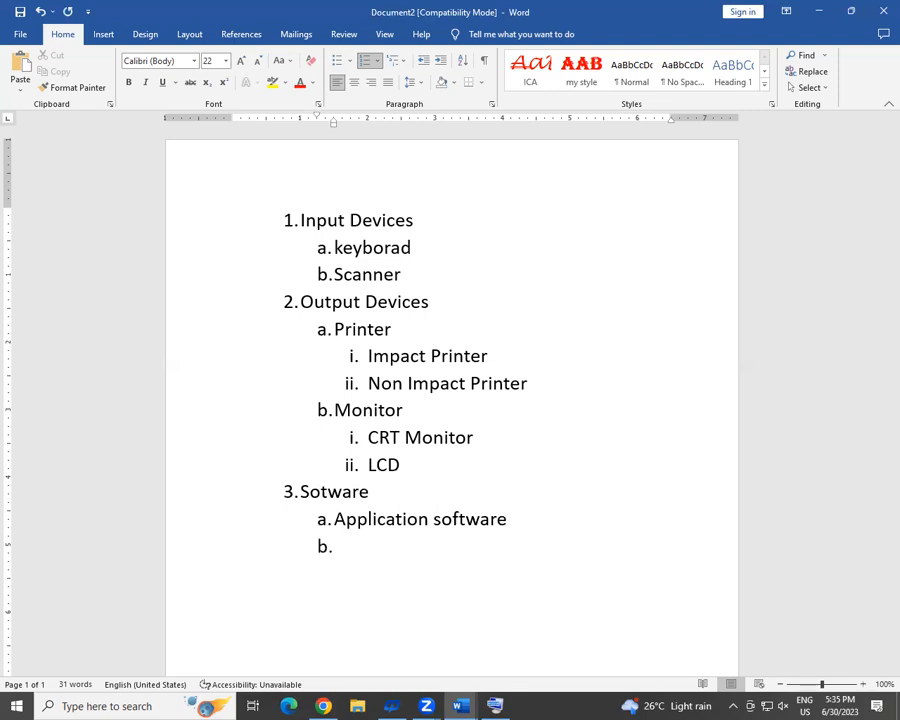
{"action": "key", "text": "Tab"}
{"action": "type", "text": "not"}
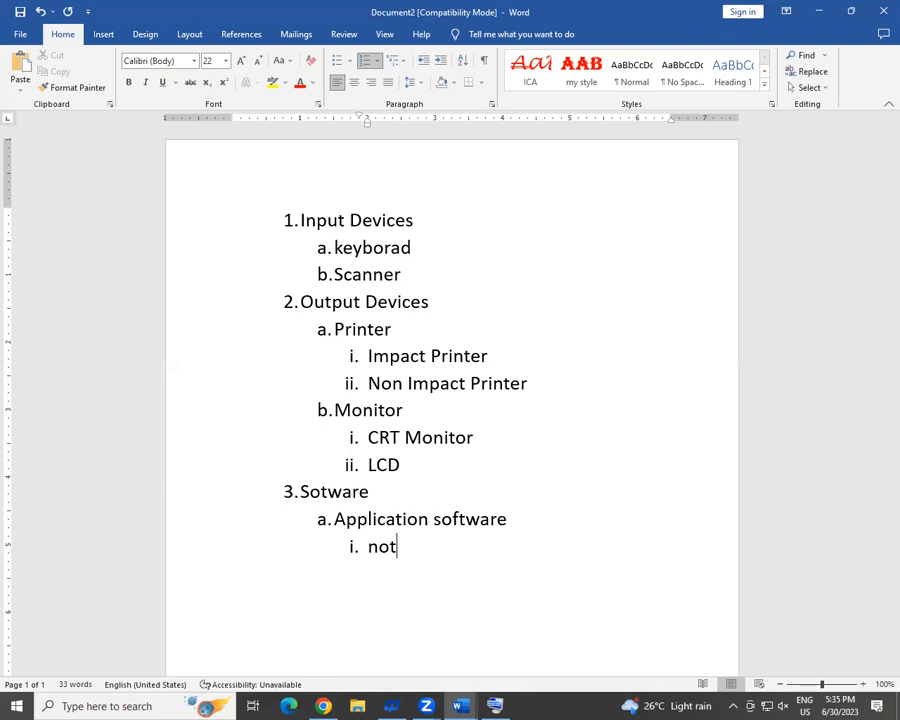
{"action": "type", "text": "epad"}
{"action": "key", "text": "Return"}
{"action": "type", "text": "word"}
Add Excel as the third item below Word, at the same list level
{"action": "key", "text": "Return"}
{"action": "type", "text": "Excal"}
{"action": "key", "text": "BackSpace"}
{"action": "key", "text": "BackSpace"}
{"action": "key", "text": "BackSpace"}
{"action": "type", "text": "C"}
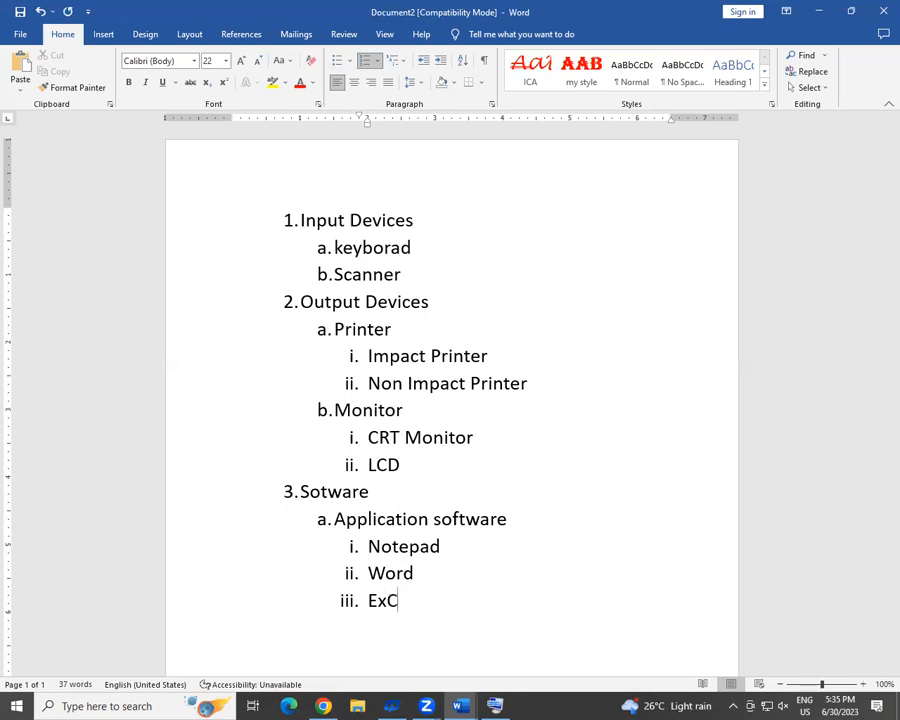
{"action": "key", "text": "BackSpace"}
{"action": "type", "text": "C"}
{"action": "key", "text": "BackSpace"}
{"action": "type", "text": "cel"}
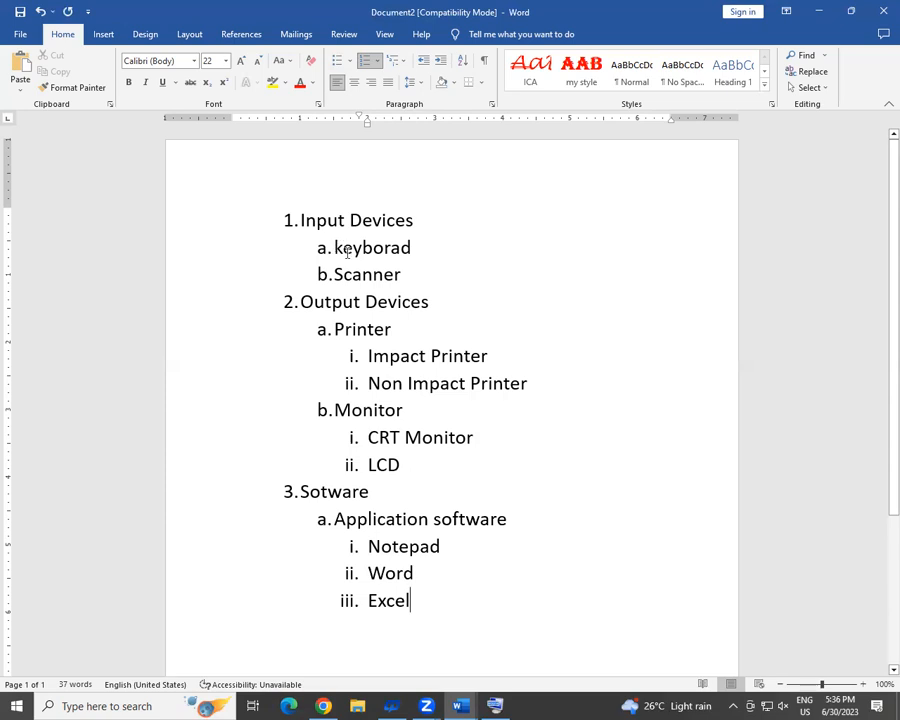
Change the lettered items keyborad and Scanner to four-diamond bullets
{"action": "left_click_drag", "start_coordinate": [345, 247], "coordinate": [407, 273]}
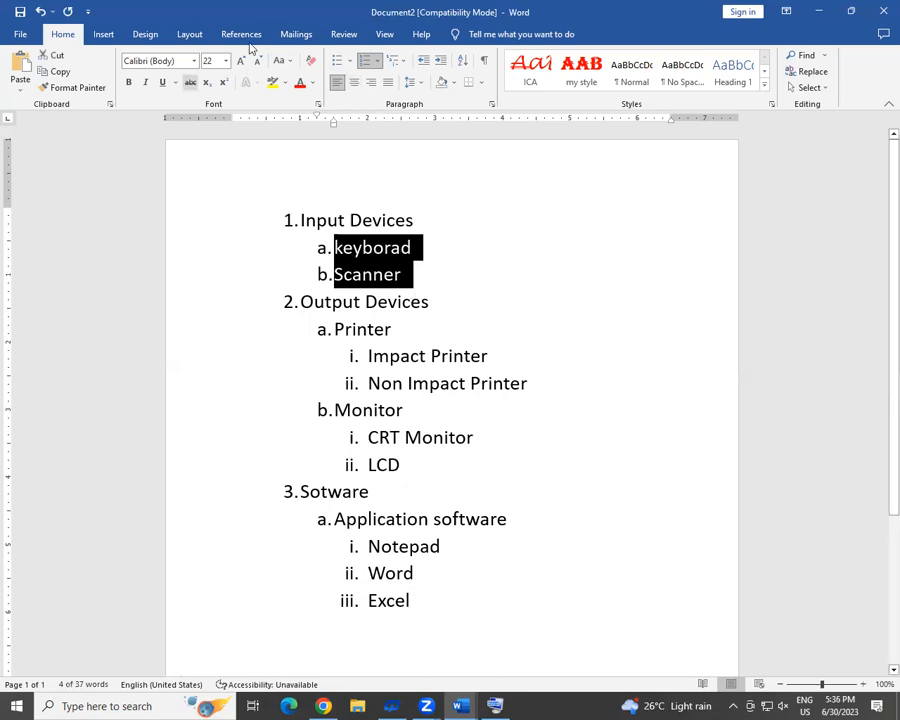
{"action": "left_click", "coordinate": [349, 61]}
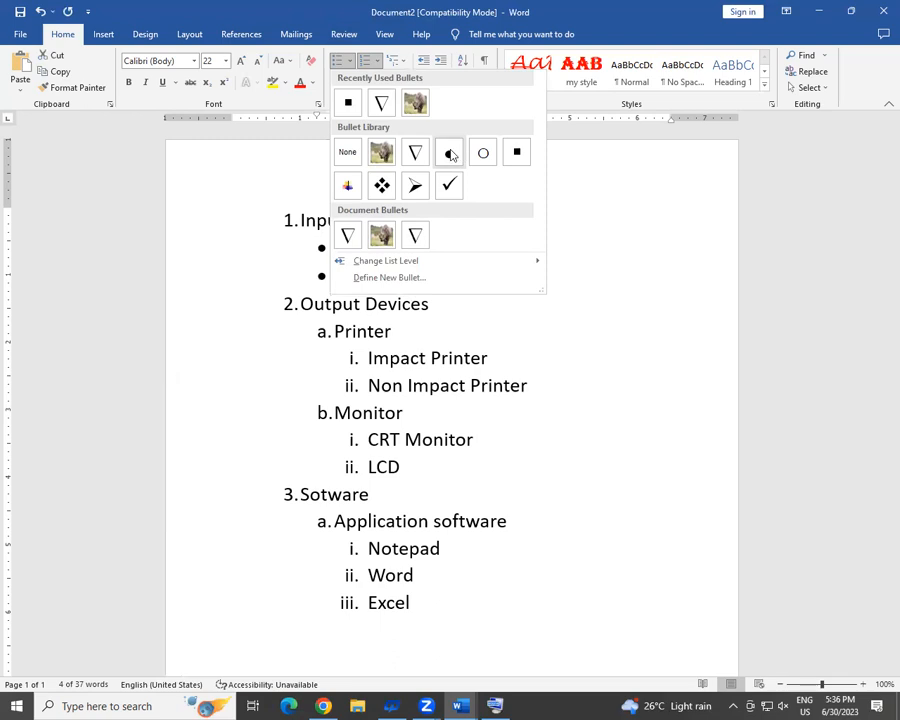
{"action": "left_click", "coordinate": [381, 185]}
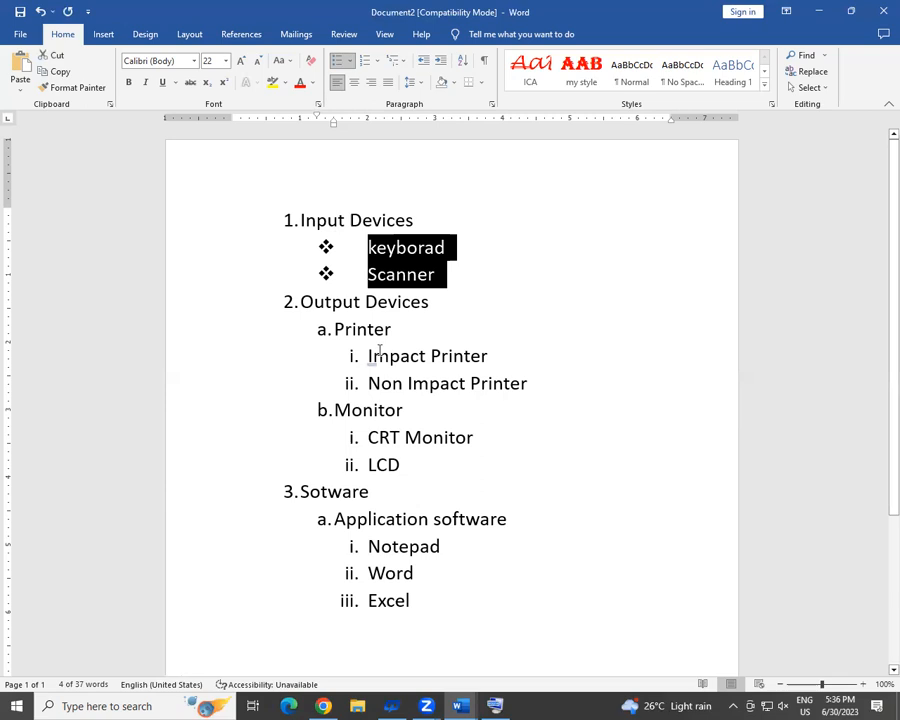
Change the numbering of Impact Printer and Non Impact Printer to the a), b), c) format
{"action": "left_click_drag", "start_coordinate": [369, 358], "coordinate": [530, 383]}
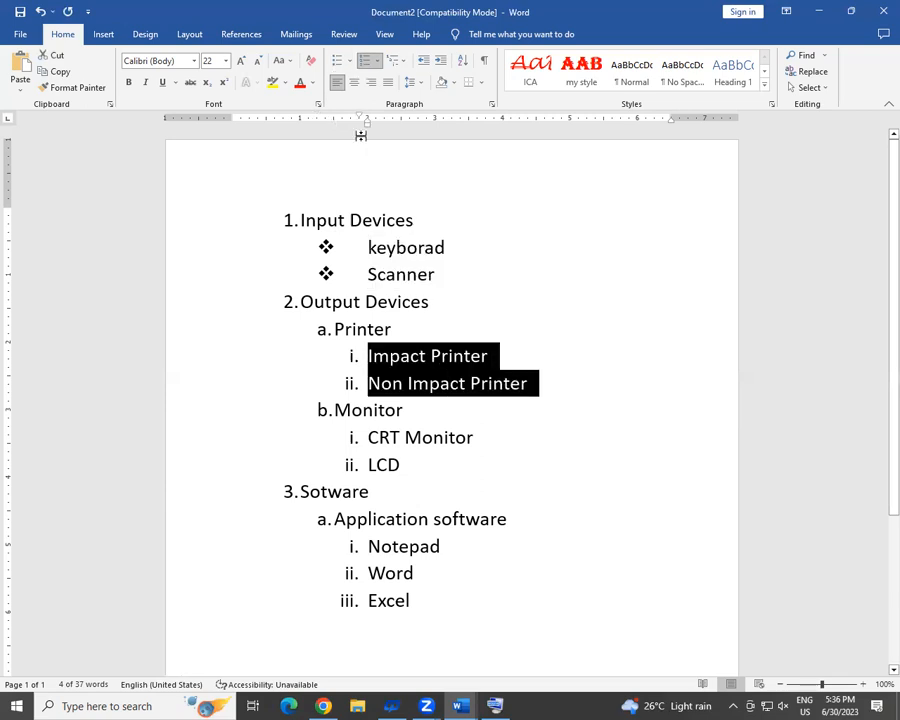
{"action": "left_click", "coordinate": [380, 63]}
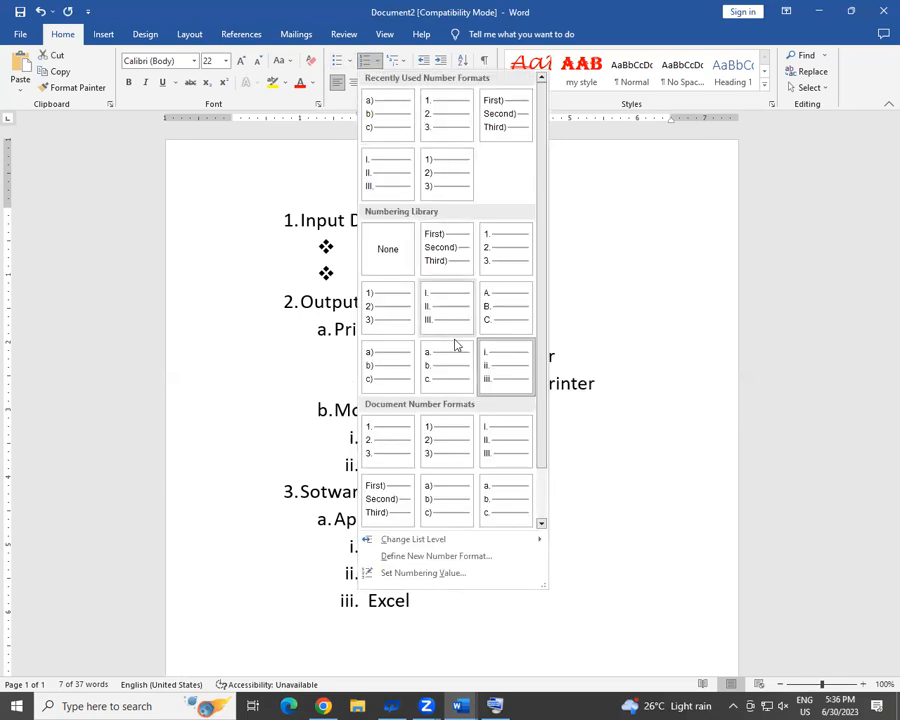
{"action": "left_click", "coordinate": [373, 376]}
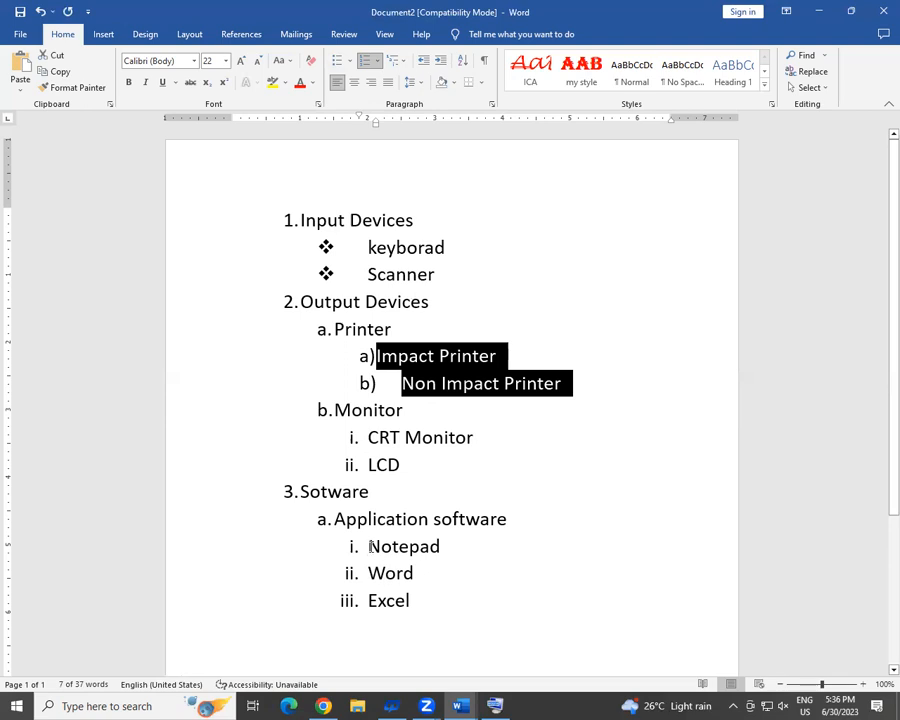
Change the Notepad, Word and Excel items to solid round bullets
{"action": "left_click_drag", "start_coordinate": [367, 540], "coordinate": [432, 617]}
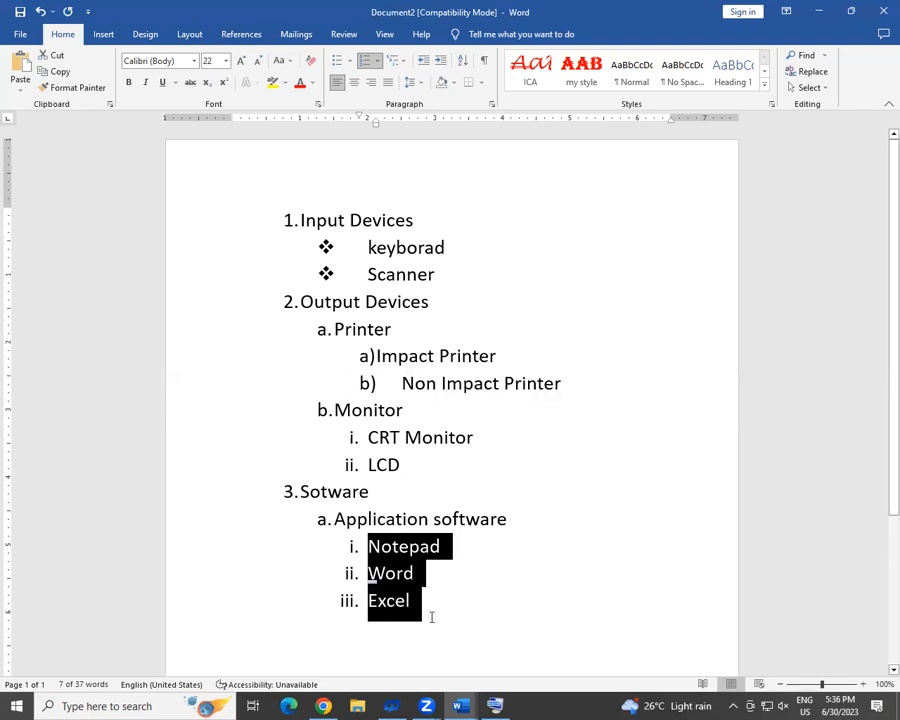
{"action": "left_click", "coordinate": [349, 61]}
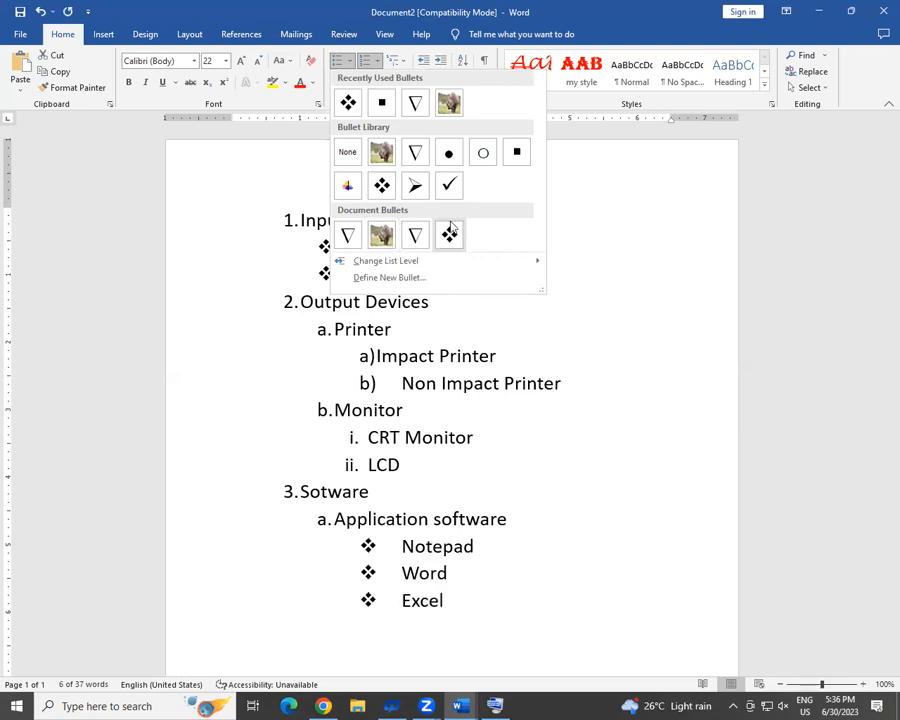
{"action": "left_click", "coordinate": [447, 155]}
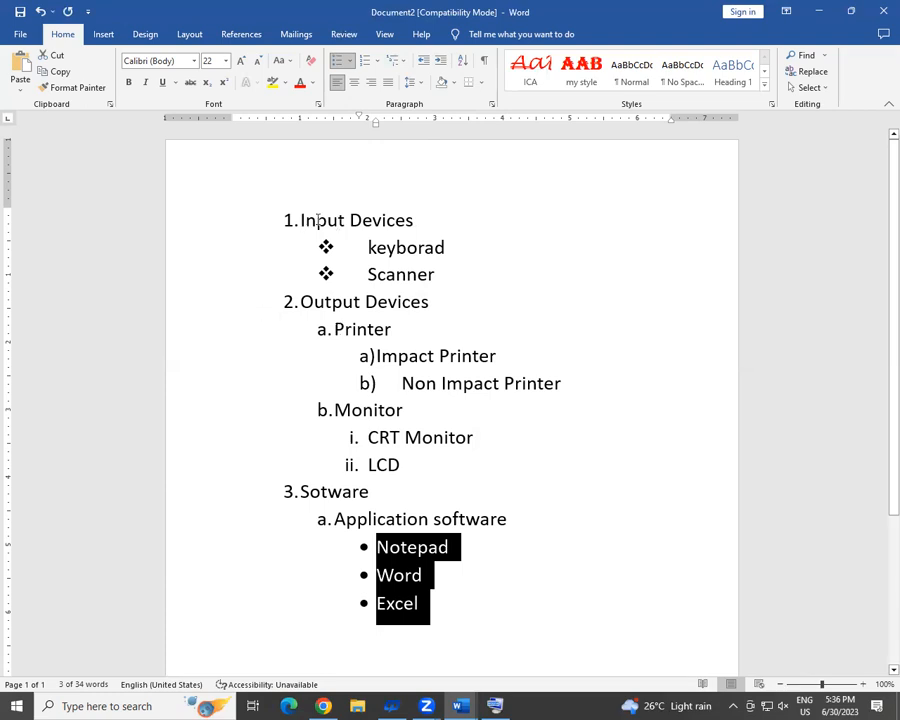
Try the None multilevel format on the whole list, and undo the list formatting changes
{"action": "left_click_drag", "start_coordinate": [302, 220], "coordinate": [470, 627]}
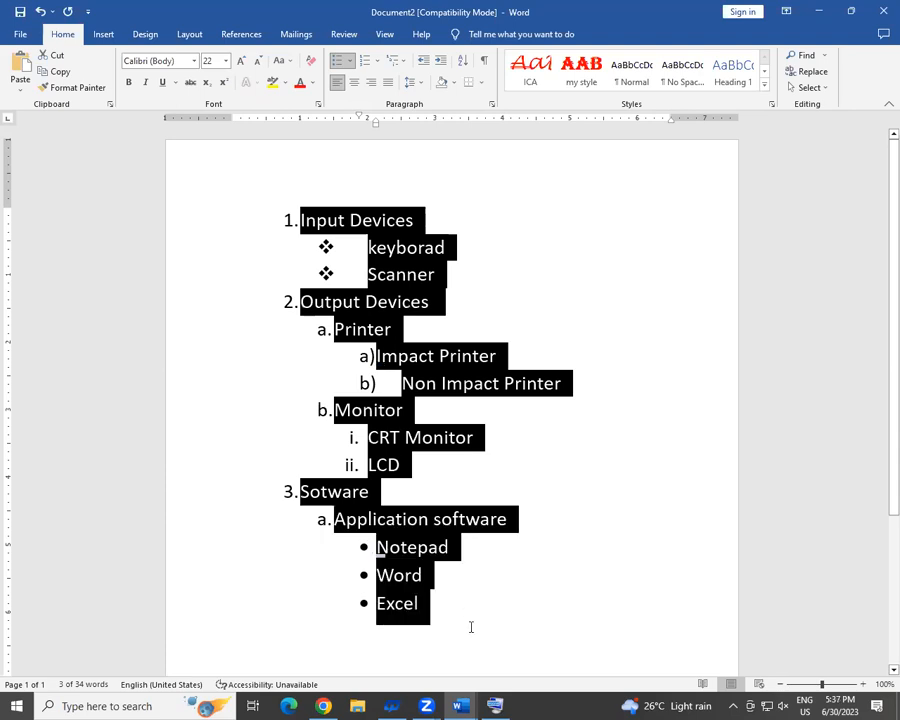
{"action": "left_click", "coordinate": [405, 62]}
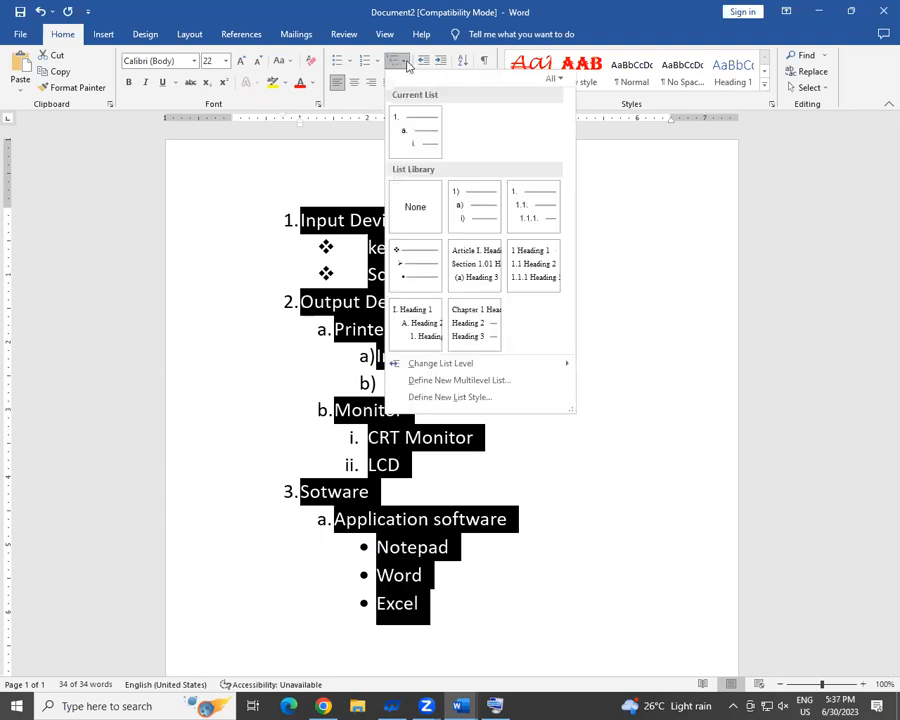
{"action": "left_click", "coordinate": [416, 217]}
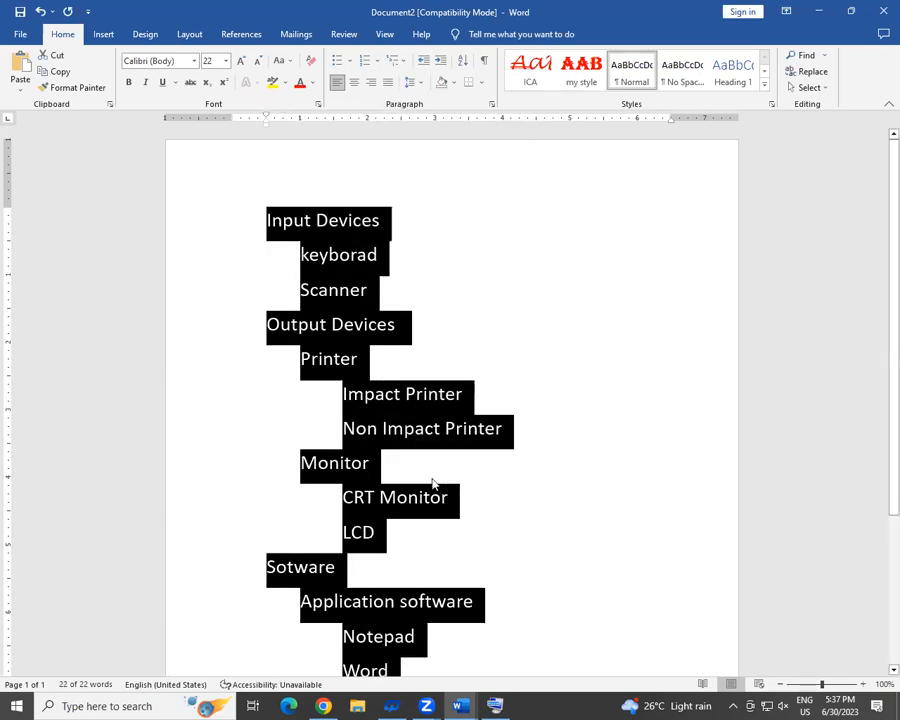
{"action": "left_click", "coordinate": [426, 291]}
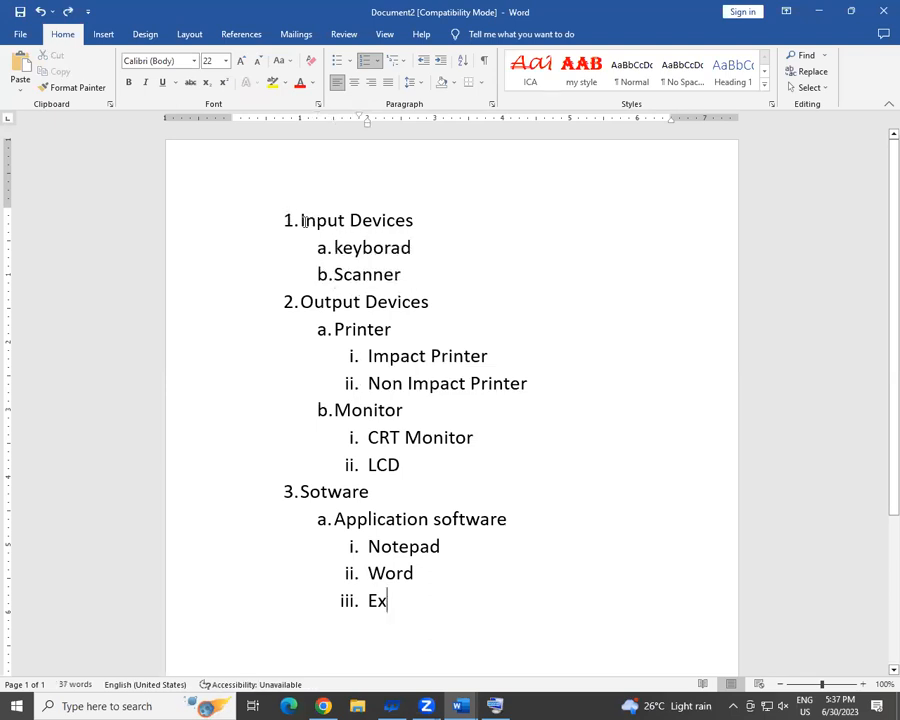
Delete the entire list and clear the leftover numbering and indent from the empty line
{"action": "left_click_drag", "start_coordinate": [291, 220], "coordinate": [486, 641]}
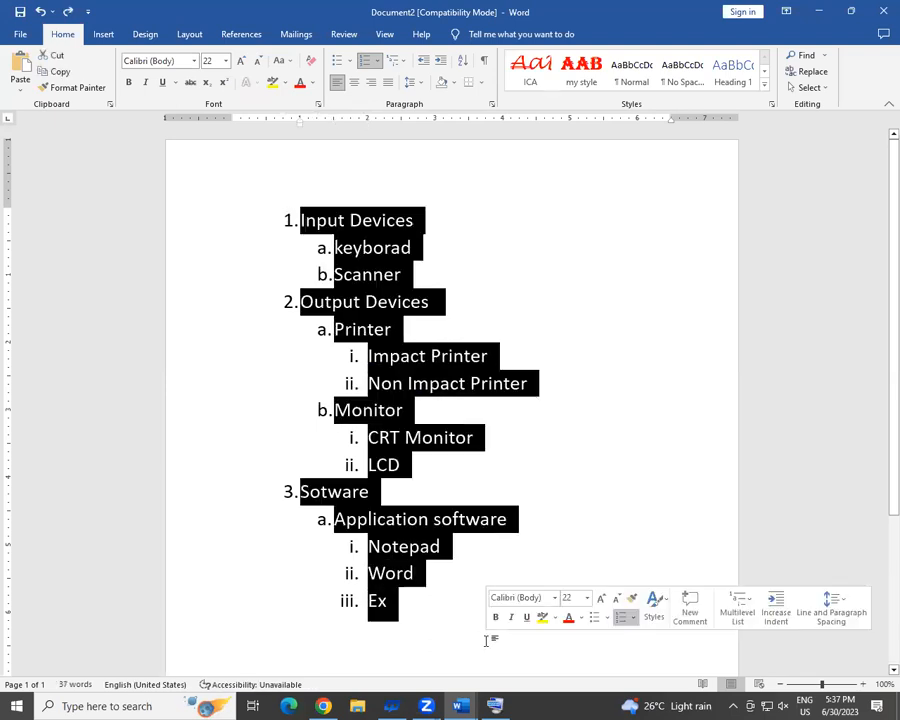
{"action": "key", "text": "Delete"}
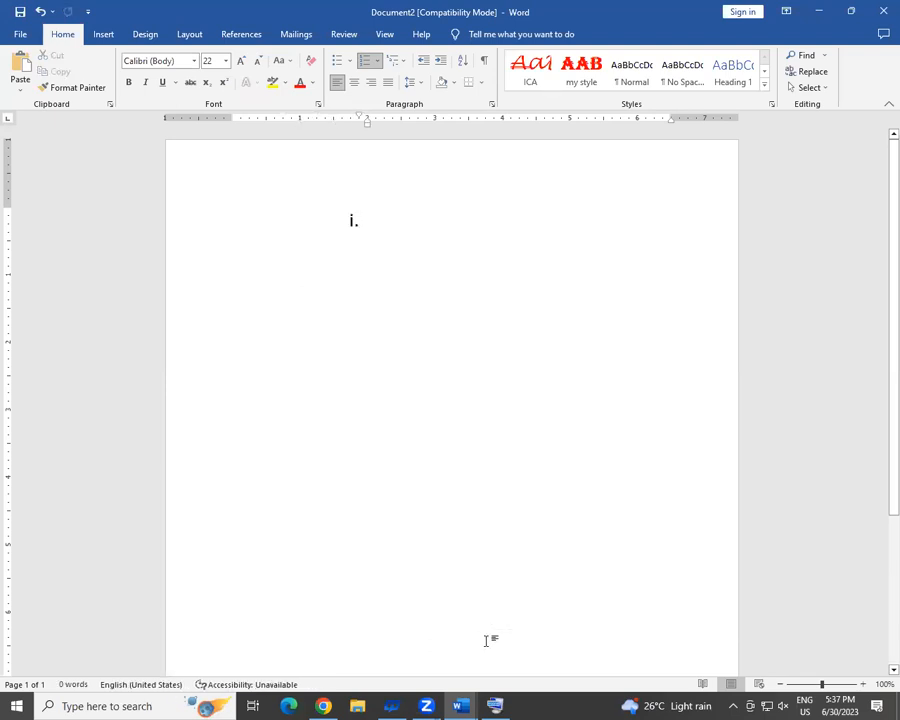
{"action": "key", "text": "BackSpace"}
{"action": "key", "text": "BackSpace"}
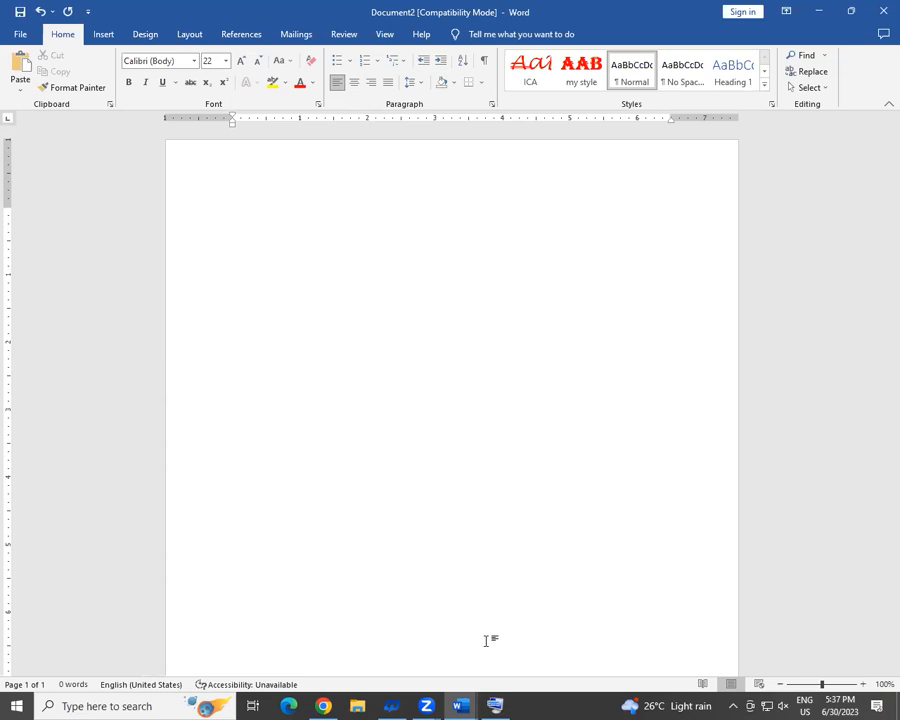
Enter Applicatio Software as the first plain line and start a new line below it
{"action": "type", "text": "A"}
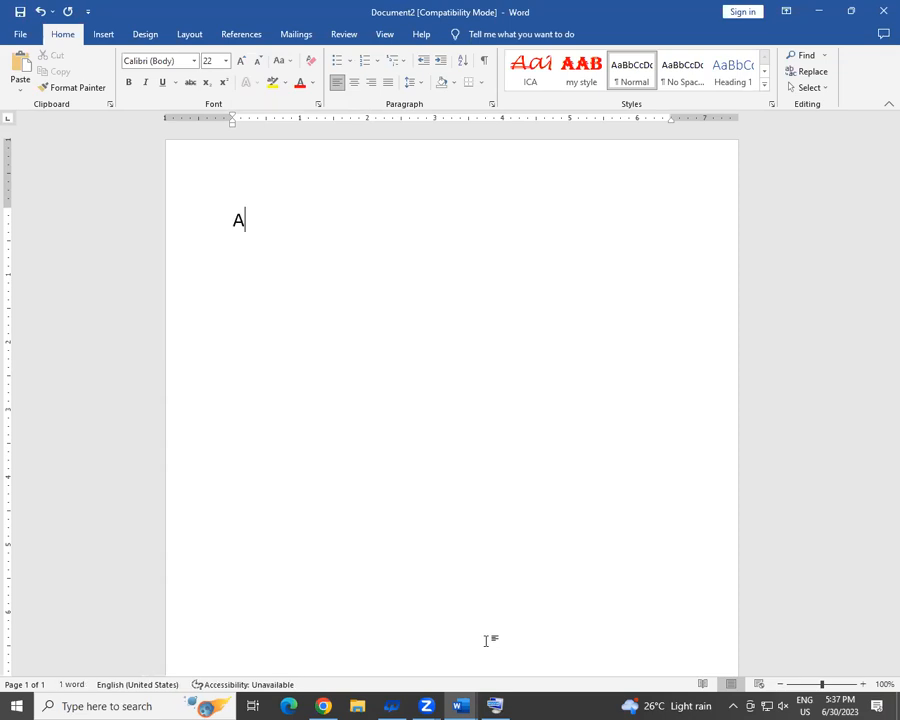
{"action": "type", "text": "pl"}
{"action": "type", "text": "plicatio"}
{"action": "type", "text": " S"}
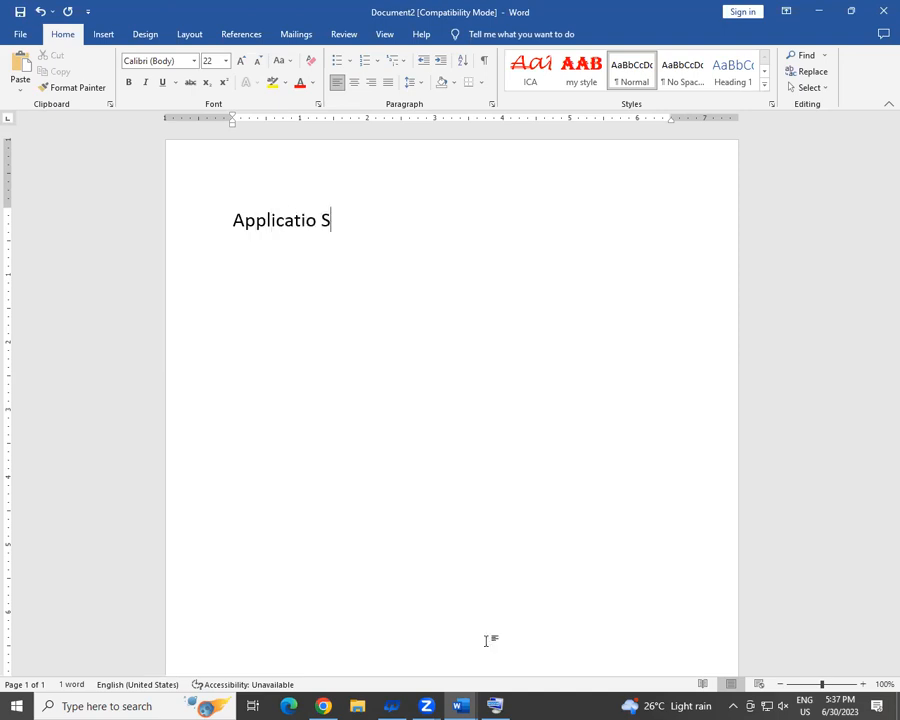
{"action": "type", "text": "oftwatre"}
{"action": "key", "text": "BackSpace"}
{"action": "key", "text": "BackSpace"}
{"action": "key", "text": "BackSpace"}
{"action": "type", "text": "re"}
{"action": "key", "text": "Return"}
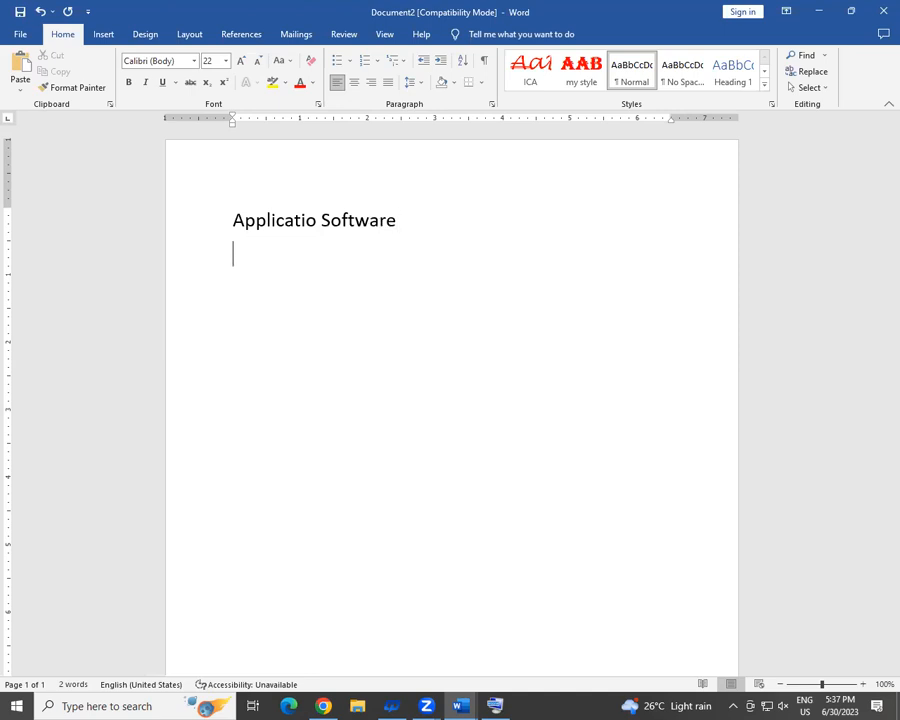
Enter Notepad, Word and Excel on separate lines below Applicatio Software
{"action": "type", "text": "Notepad"}
{"action": "key", "text": "Return"}
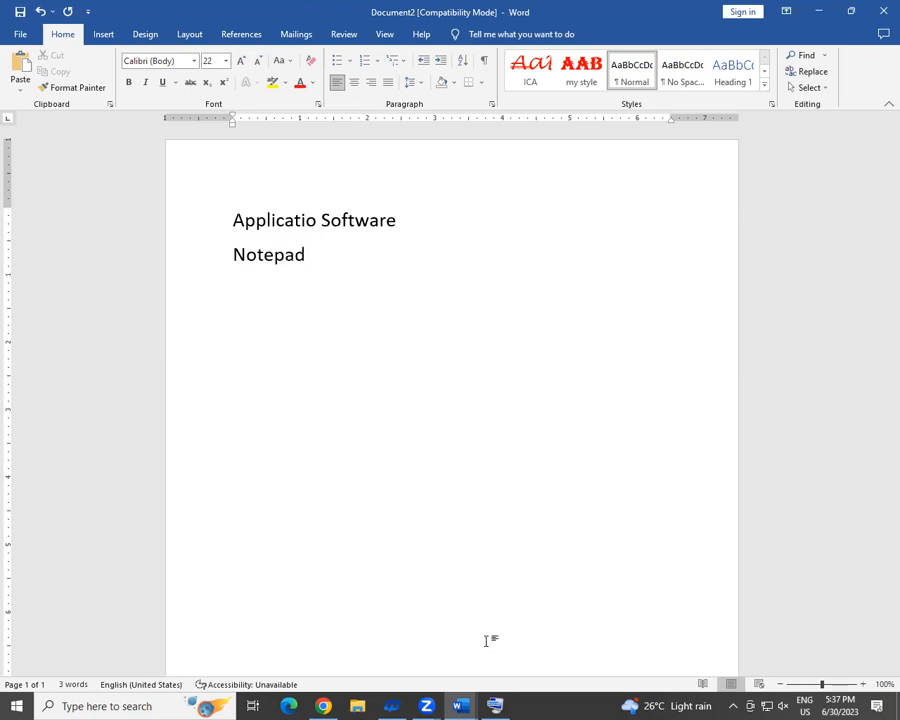
{"action": "type", "text": "EO"}
{"action": "key", "text": "BackSpace"}
{"action": "key", "text": "BackSpace"}
{"action": "type", "text": "Wros"}
{"action": "key", "text": "BackSpace"}
{"action": "key", "text": "BackSpace"}
{"action": "key", "text": "BackSpace"}
{"action": "type", "text": "ord "}
{"action": "type", "text": "Exce"}
{"action": "type", "text": "l;"}
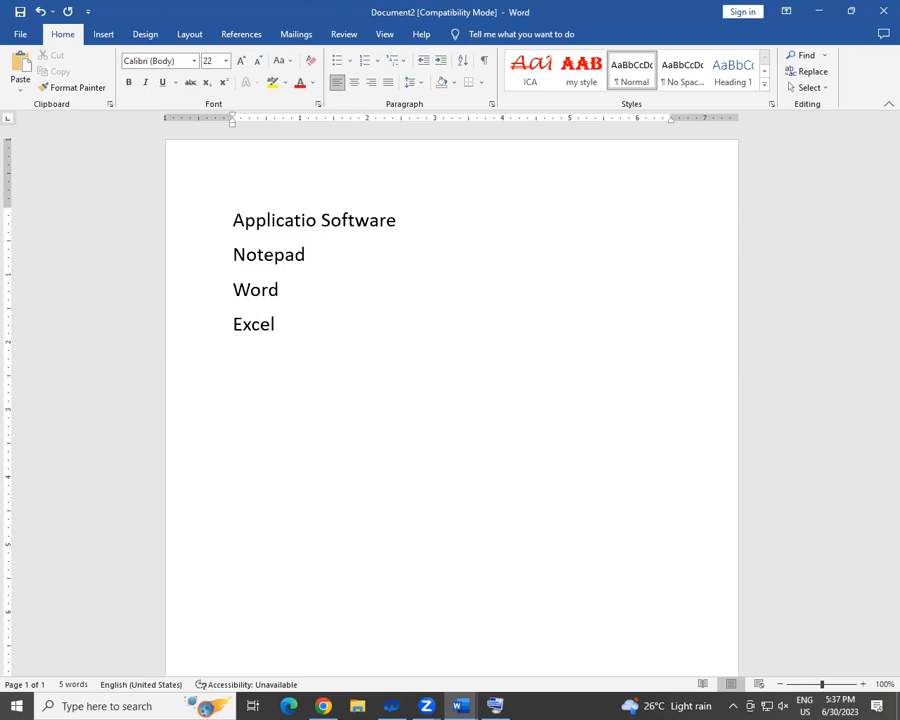
Enter System Software, Operating System, Compiler and Interpreter on separate lines below Excel
{"action": "key", "text": "Return"}
{"action": "type", "text": "System S"}
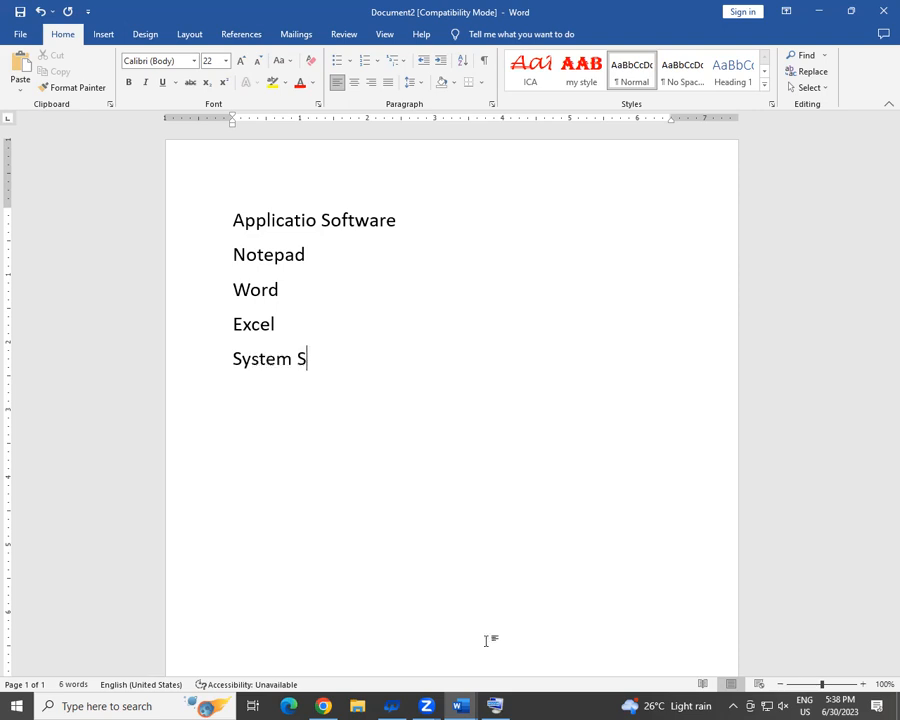
{"action": "type", "text": "oftware"}
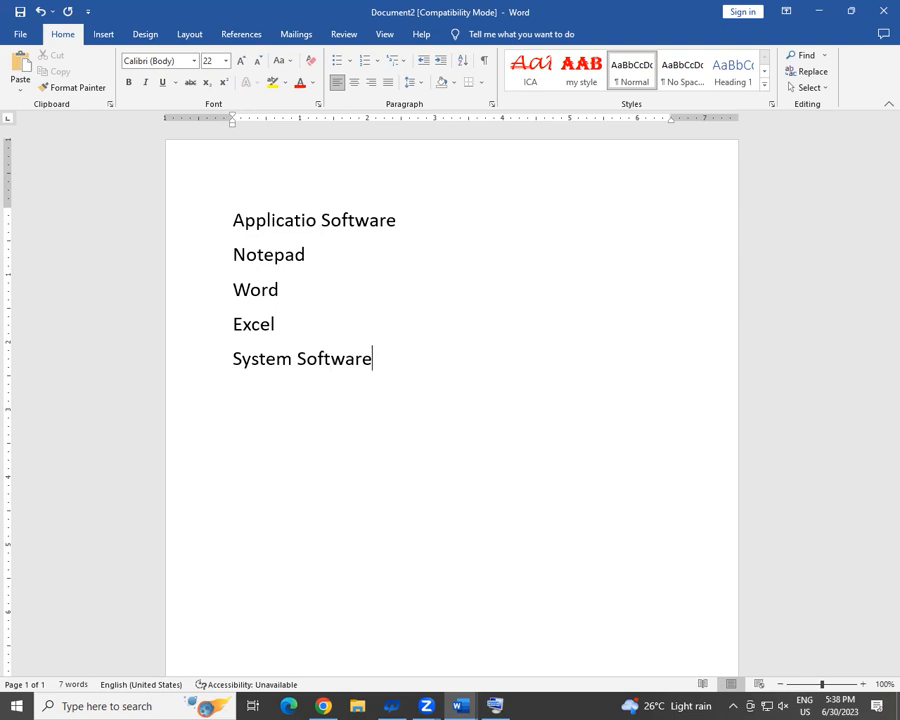
{"action": "key", "text": "Return"}
{"action": "type", "text": "Operating System"}
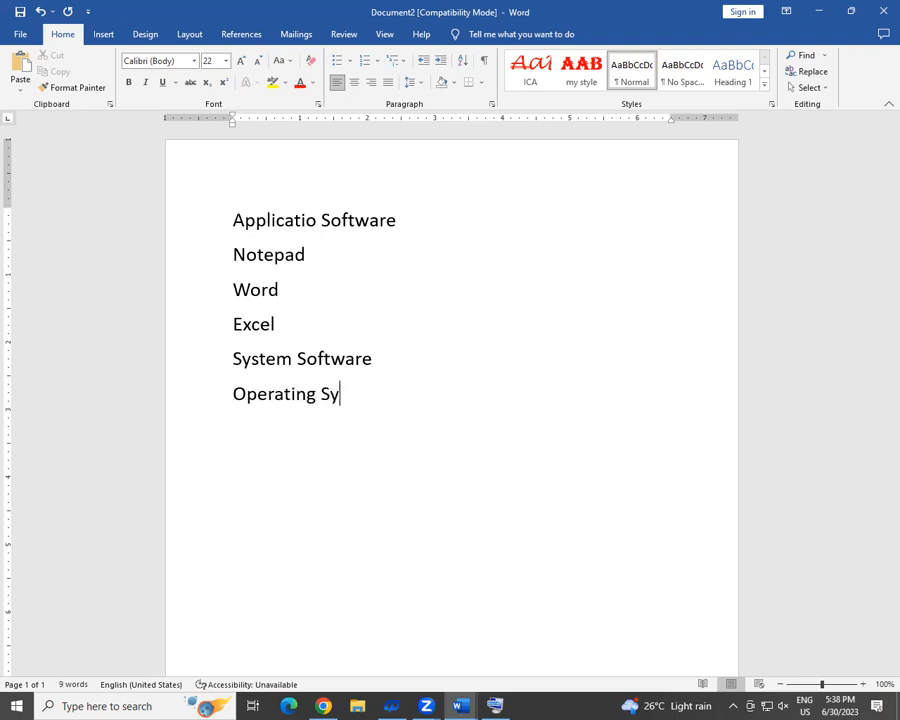
{"action": "key", "text": "Return"}
{"action": "type", "text": "Co"}
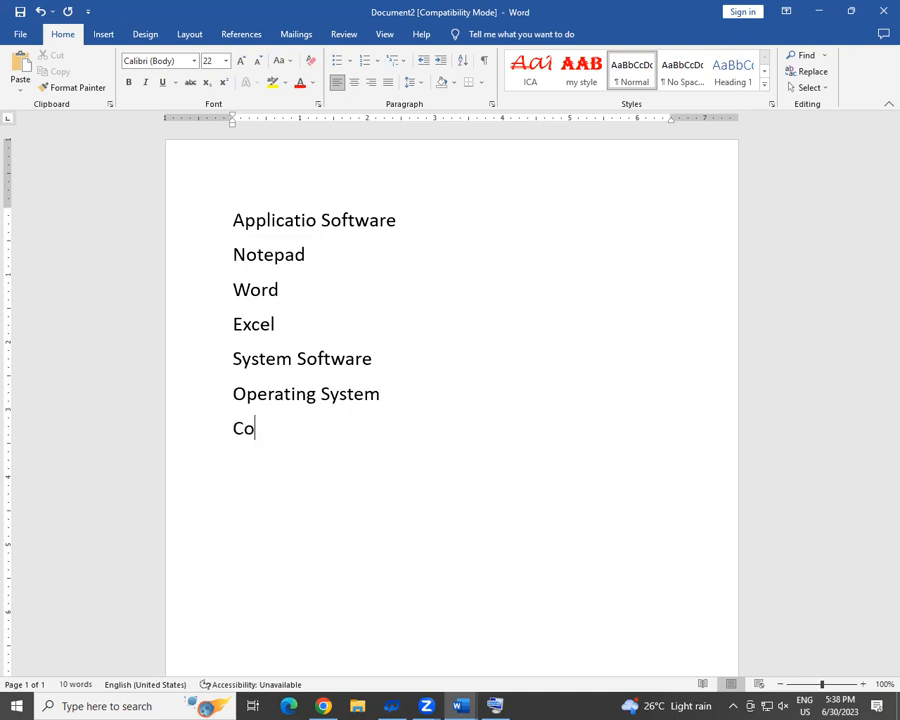
{"action": "type", "text": "mpiler"}
{"action": "key", "text": "Return"}
{"action": "type", "text": "Inte"}
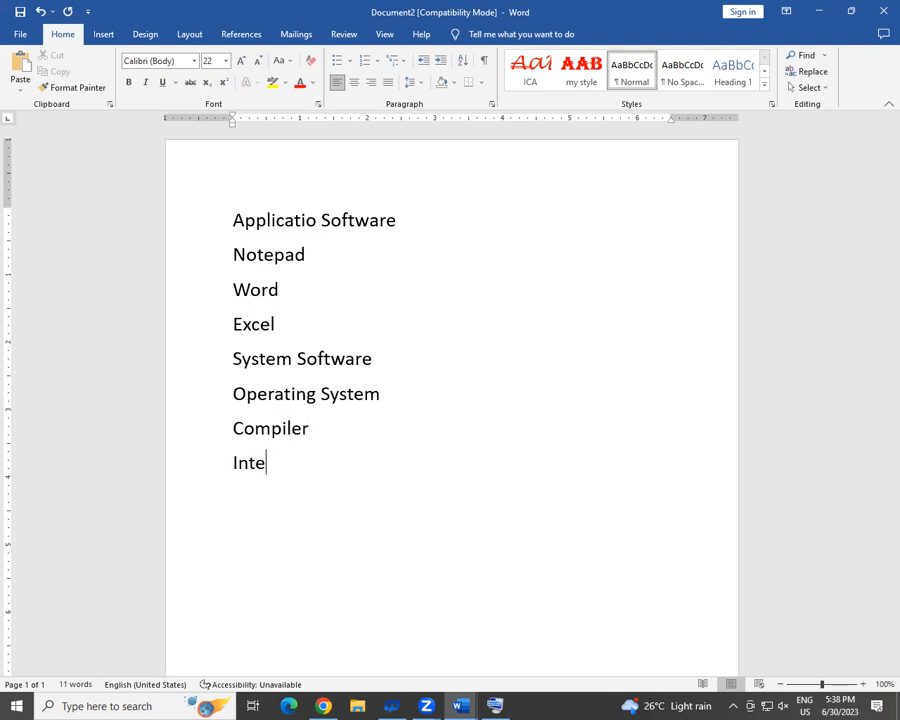
{"action": "type", "text": "rpreter"}
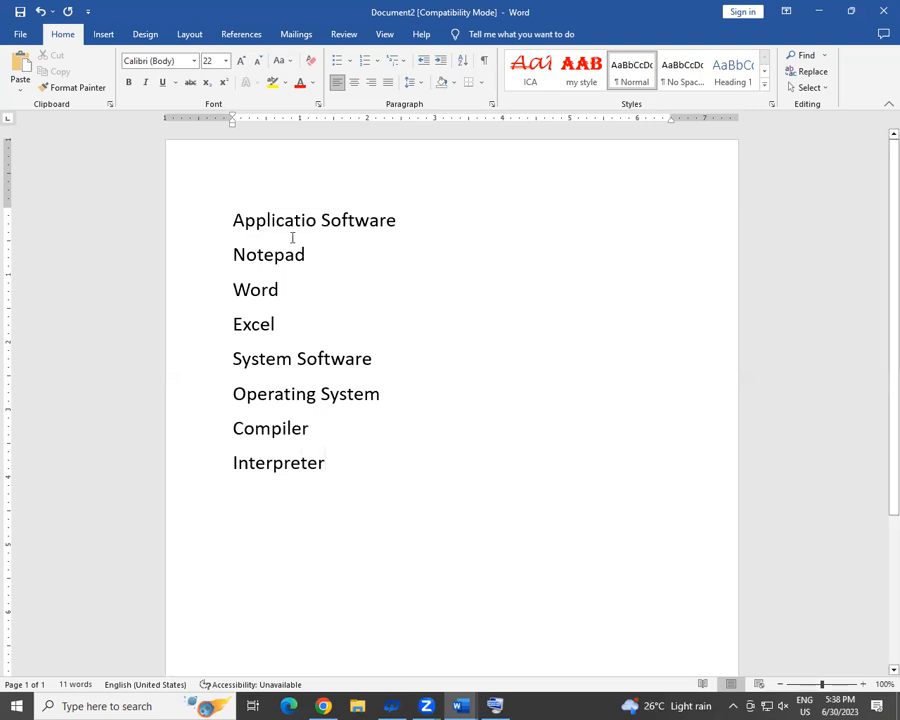
Apply the diamond-and-arrow bulleted multilevel list from the List Library to all eight lines from Applicatio Software to Interpreter
{"action": "left_click_drag", "start_coordinate": [235, 218], "coordinate": [341, 494]}
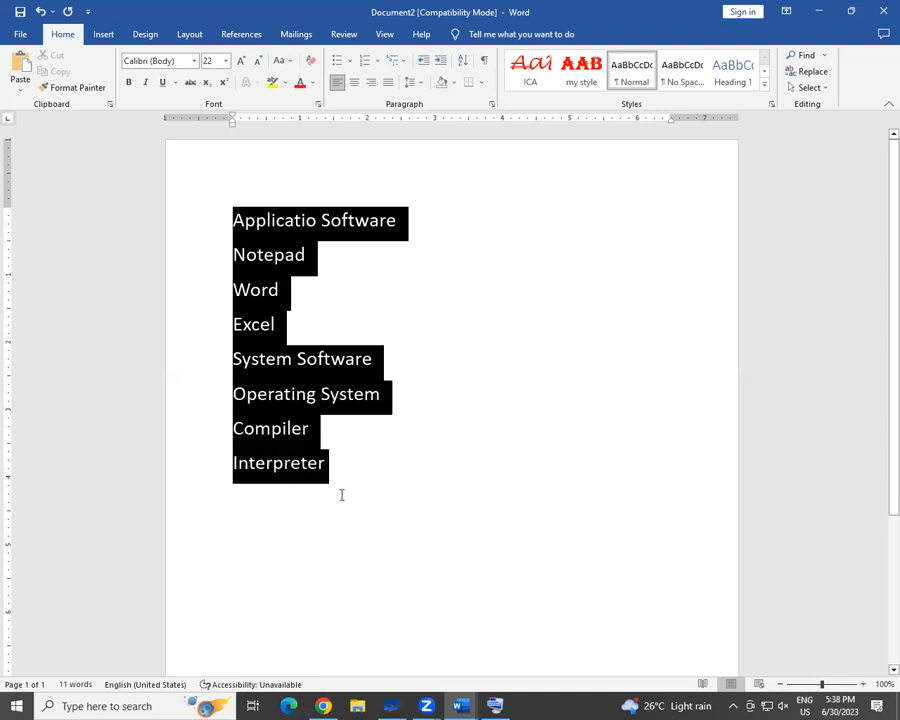
{"action": "left_click", "coordinate": [403, 340]}
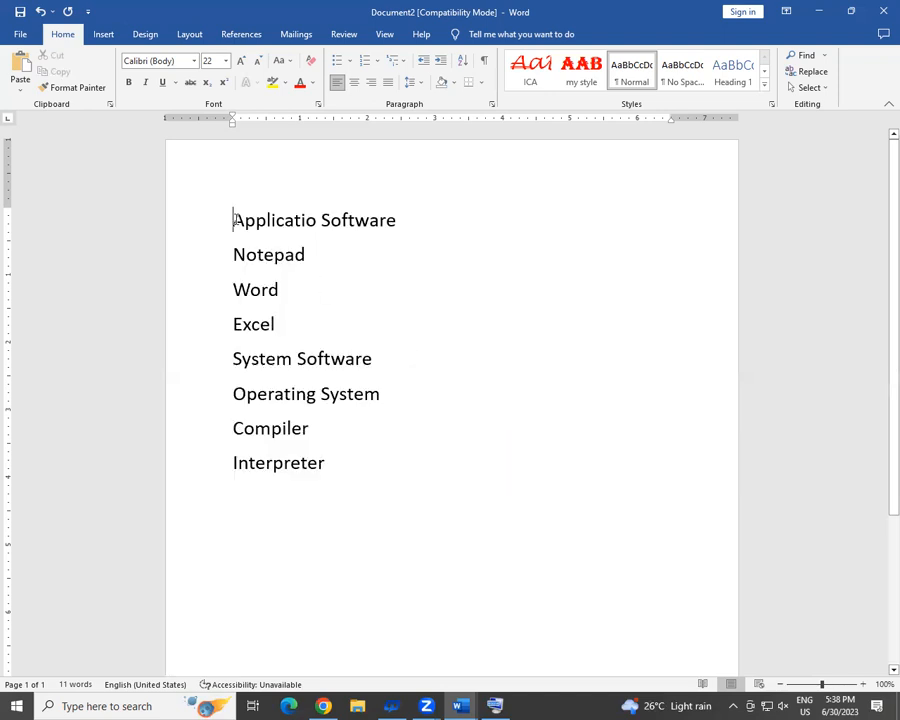
{"action": "key", "text": "shift+Down"}
{"action": "key", "text": "shift+Down"}
{"action": "key", "text": "shift+Down"}
{"action": "key", "text": "shift+Down"}
{"action": "key", "text": "shift+Down"}
{"action": "key", "text": "shift+Down"}
{"action": "key", "text": "shift+Down"}
{"action": "key", "text": "shift+Down"}
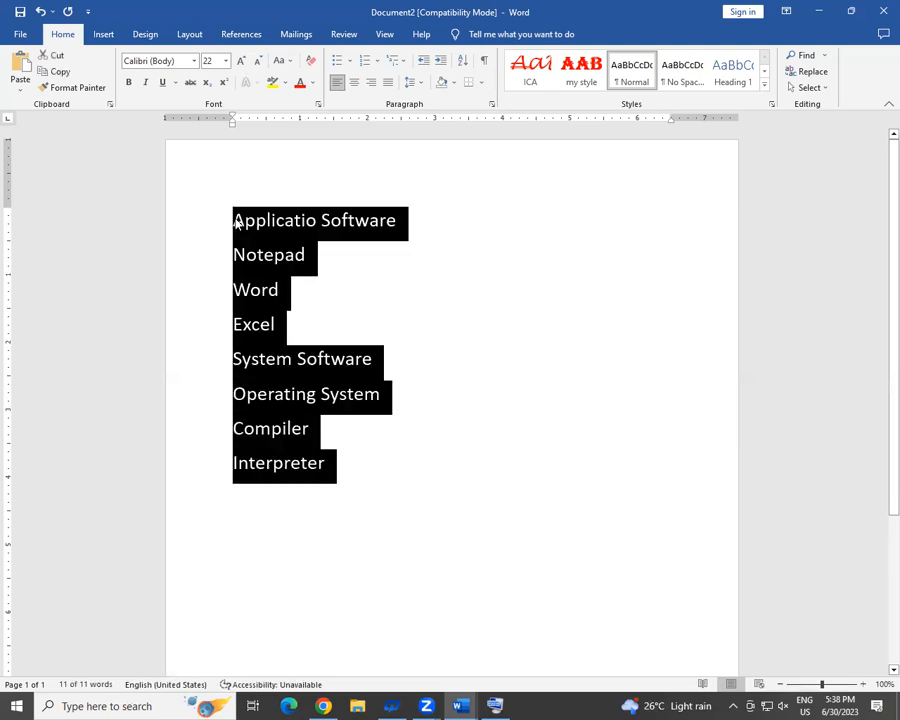
{"action": "left_click", "coordinate": [403, 64]}
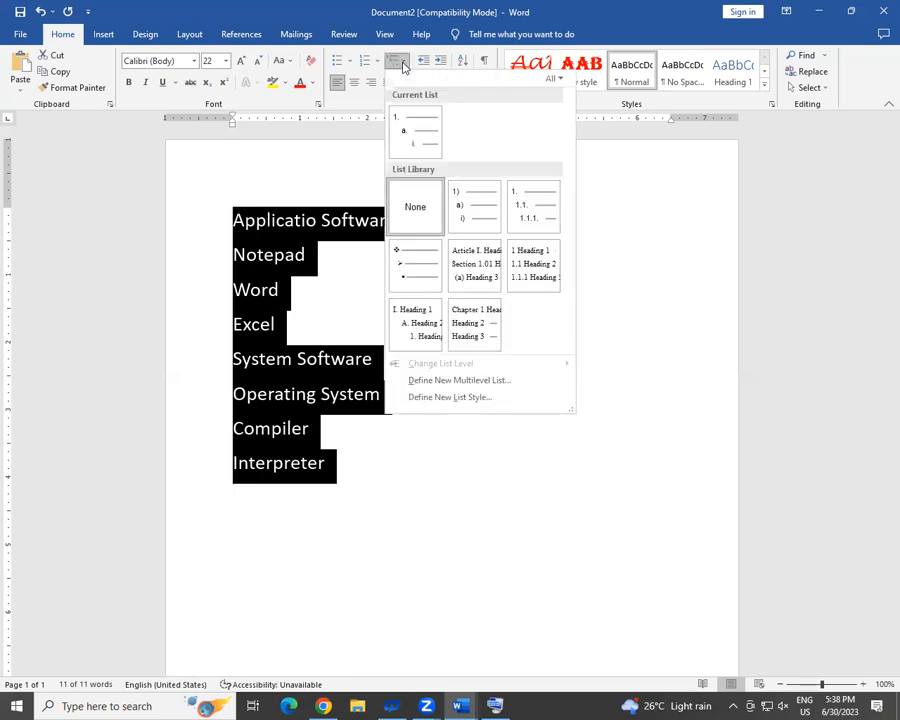
{"action": "mouse_move", "coordinate": [473, 208]}
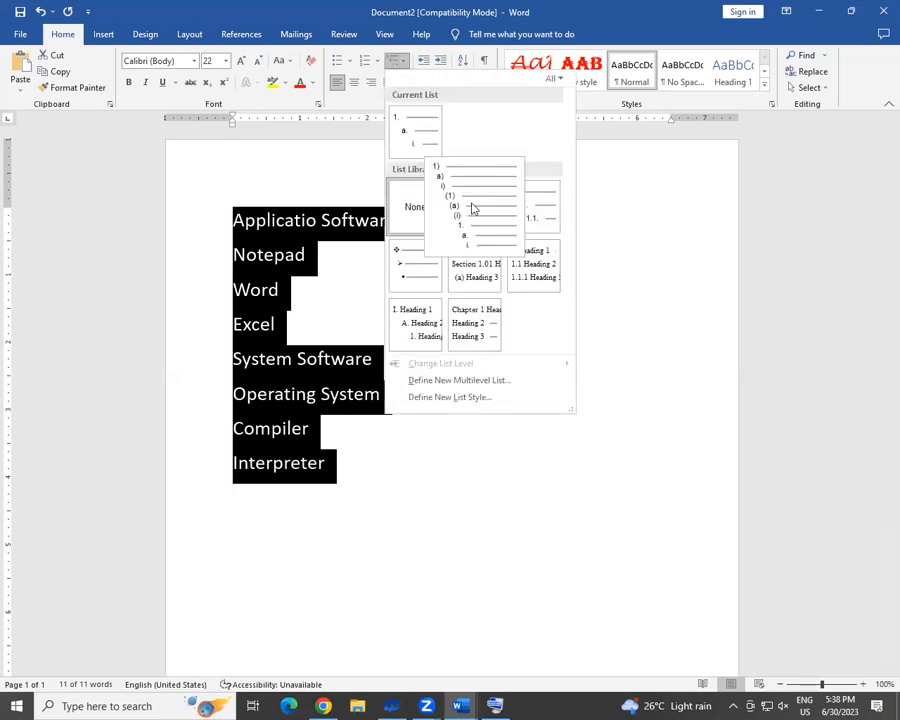
{"action": "mouse_move", "coordinate": [417, 273]}
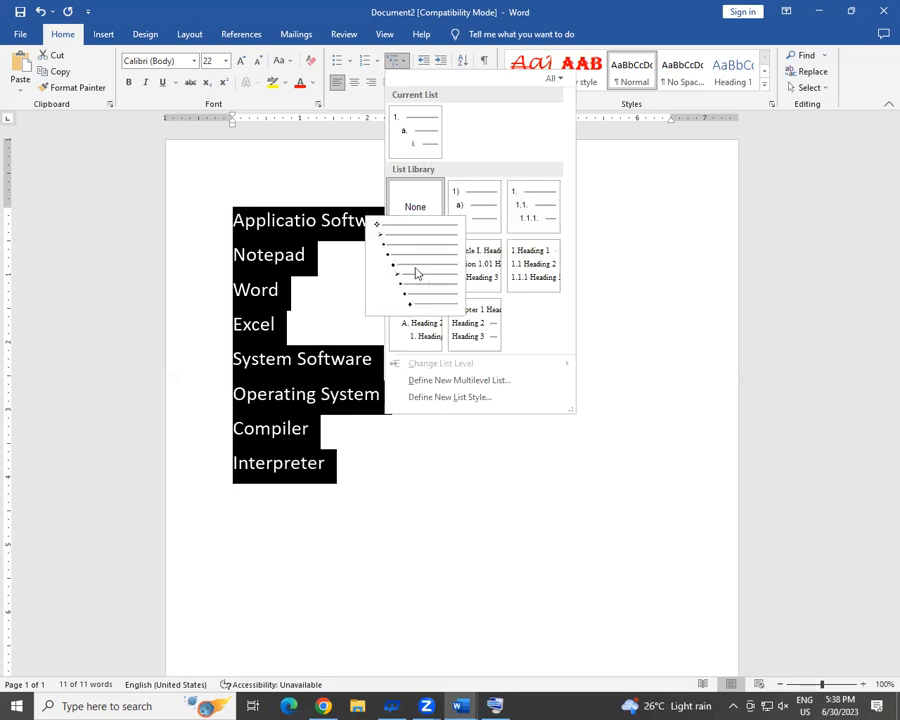
{"action": "left_click", "coordinate": [417, 273]}
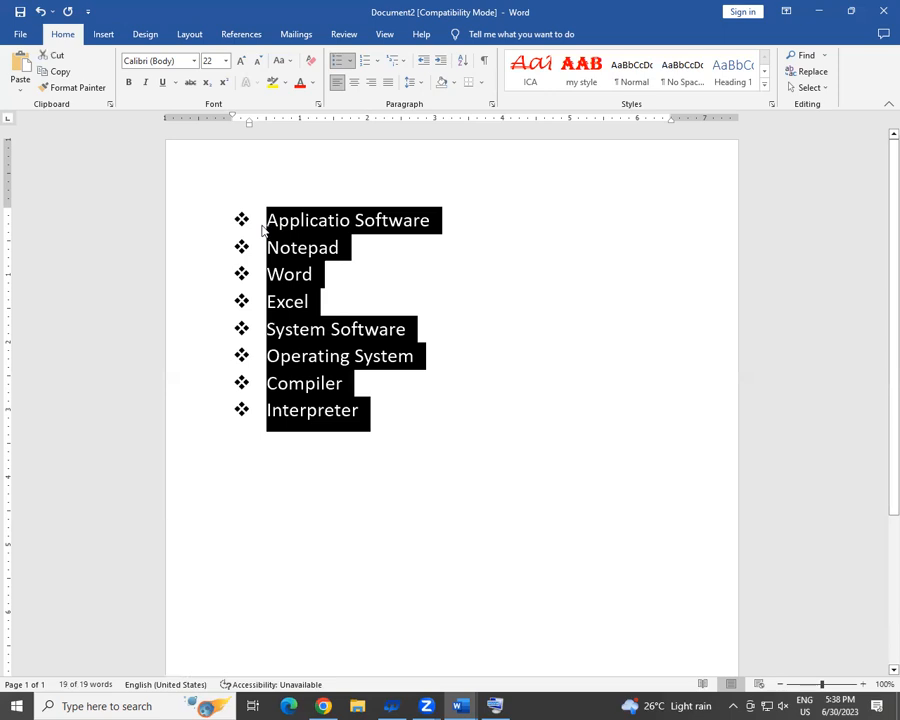
Correct the misspelled first word of the first list item so it reads Application Software
{"action": "left_click", "coordinate": [295, 250]}
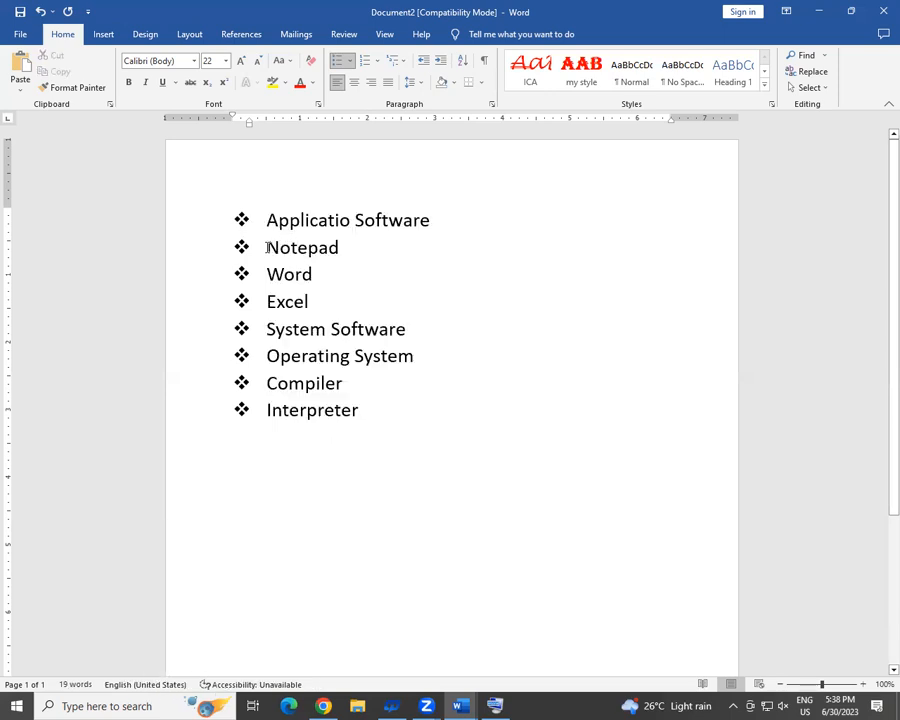
{"action": "left_click", "coordinate": [350, 220]}
{"action": "type", "text": "n"}
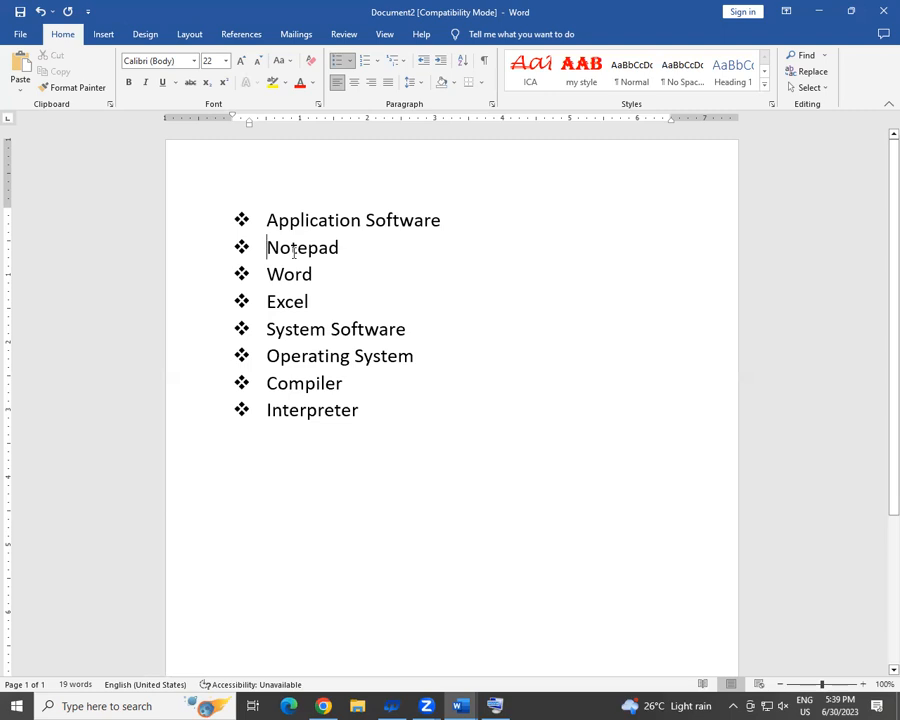
Demote Notepad, Word and Excel to second-level items under Application Software
{"action": "left_click", "coordinate": [267, 248]}
{"action": "key", "text": "Tab"}
{"action": "left_click", "coordinate": [268, 274]}
{"action": "key", "text": "Tab"}
{"action": "left_click", "coordinate": [268, 301]}
{"action": "key", "text": "Tab"}
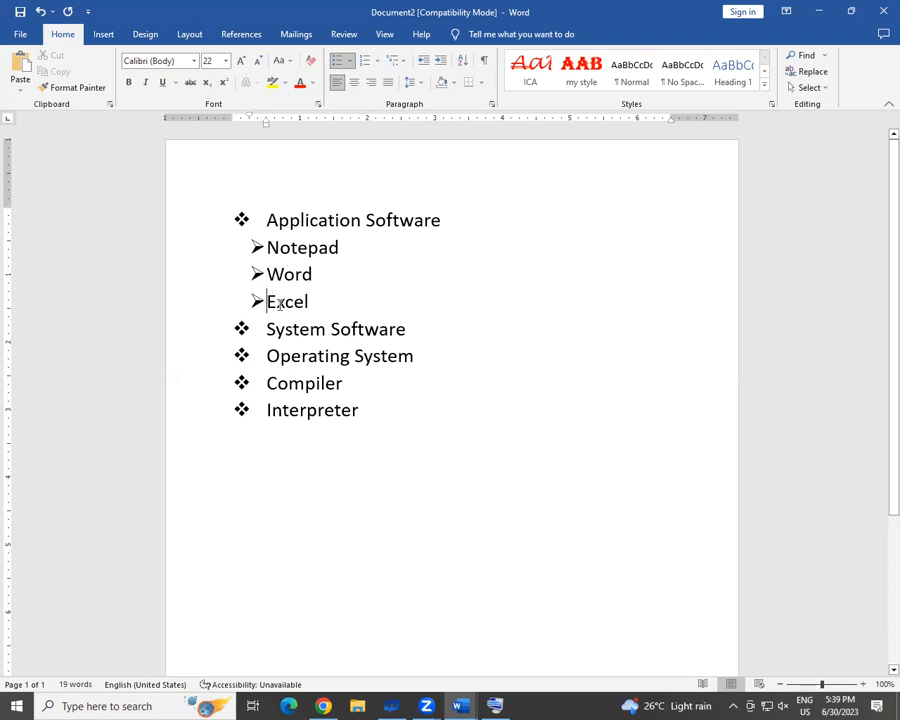
Demote Operating System, Compiler and Interpreter to second-level items under System Software
{"action": "left_click", "coordinate": [266, 357]}
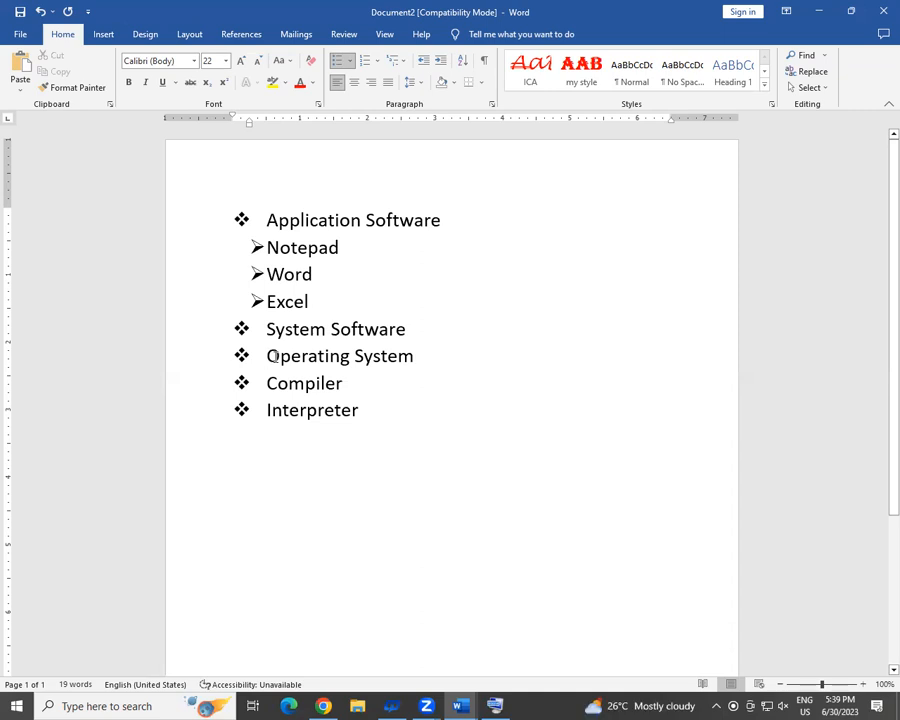
{"action": "key", "text": "Tab"}
{"action": "left_click", "coordinate": [263, 383]}
{"action": "key", "text": "Tab"}
{"action": "left_click", "coordinate": [265, 408]}
{"action": "key", "text": "Tab"}
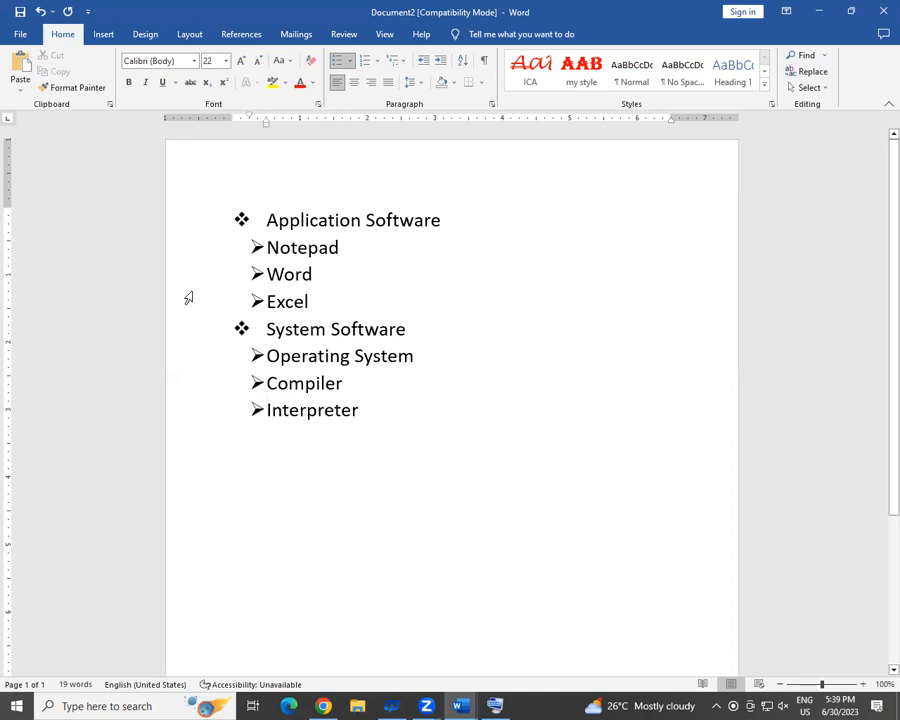
Change the bullets of Notepad, Word and Excel to the 1) 2) 3) number format
{"action": "left_click_drag", "start_coordinate": [267, 248], "coordinate": [320, 302]}
{"action": "left_click", "coordinate": [376, 61]}
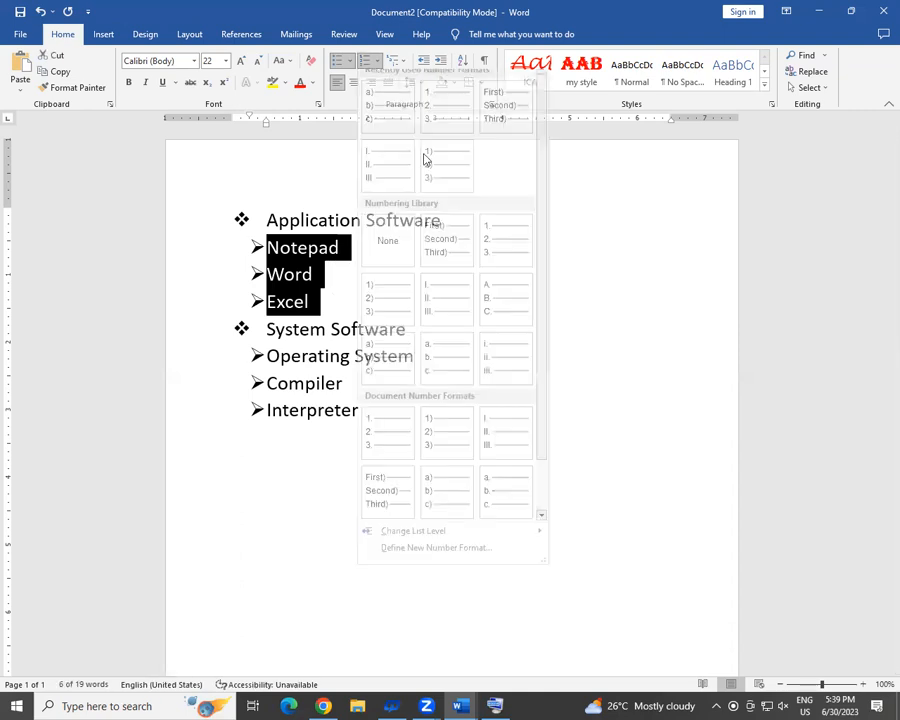
{"action": "left_click", "coordinate": [433, 175]}
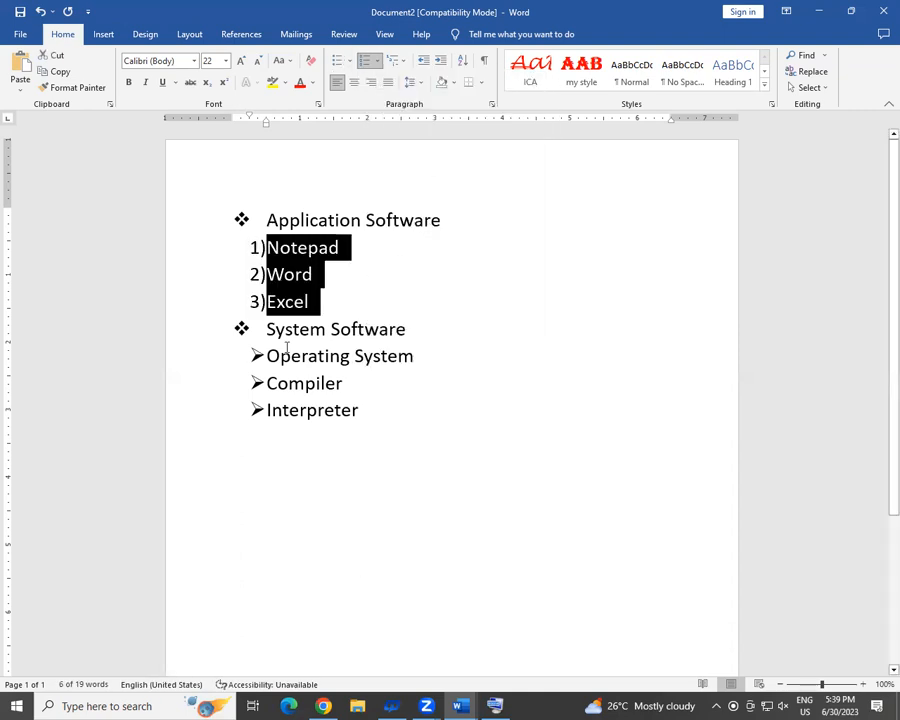
Change the bullets of Operating System, Compiler and Interpreter to the Roman numeral format I. II. III
{"action": "left_click_drag", "start_coordinate": [266, 355], "coordinate": [362, 411]}
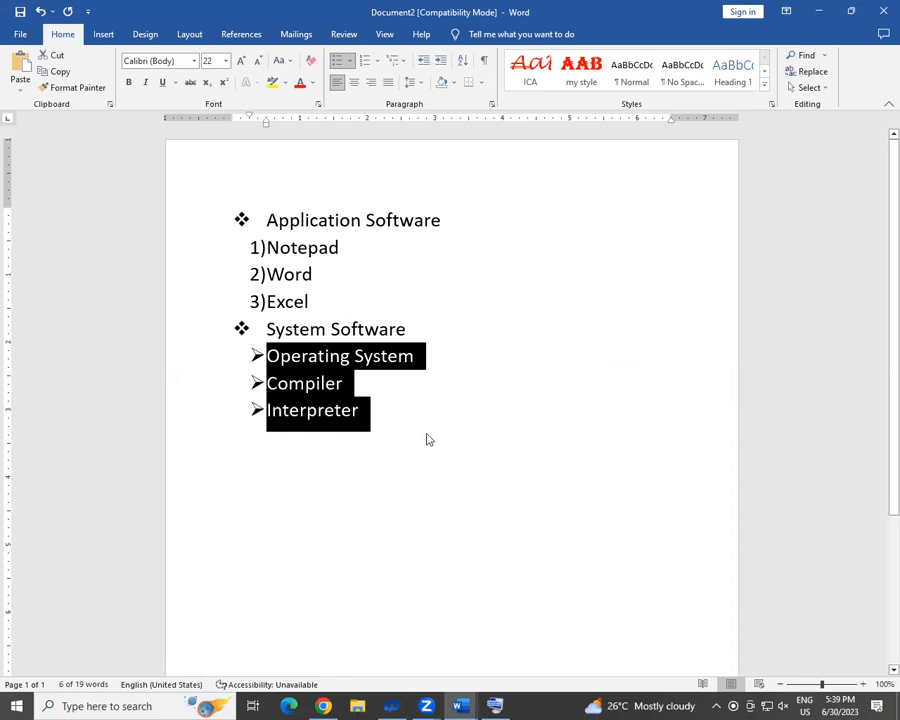
{"action": "left_click", "coordinate": [376, 61]}
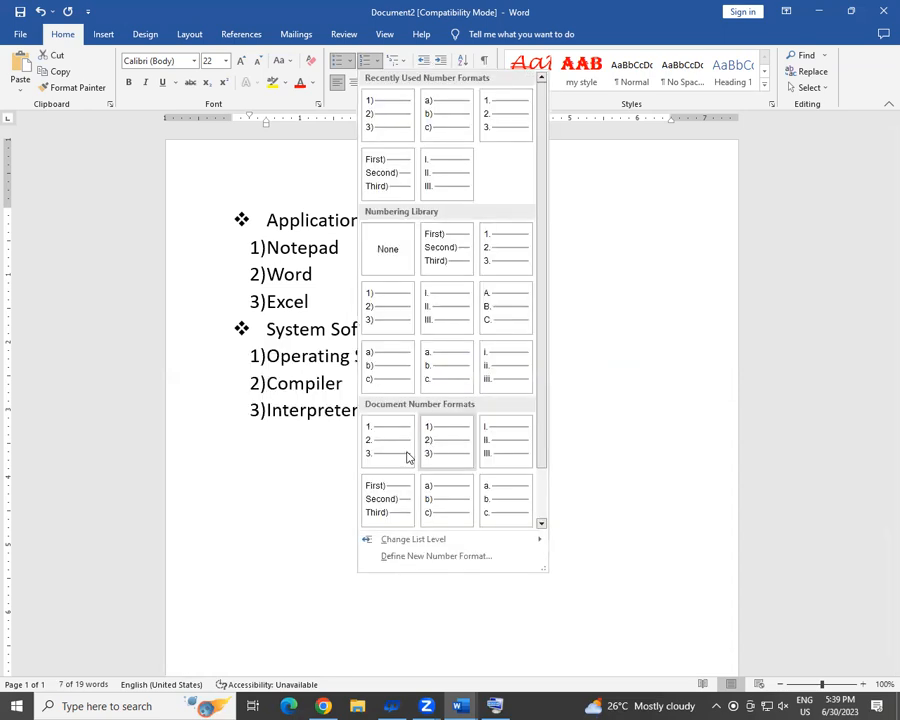
{"action": "left_click", "coordinate": [433, 305]}
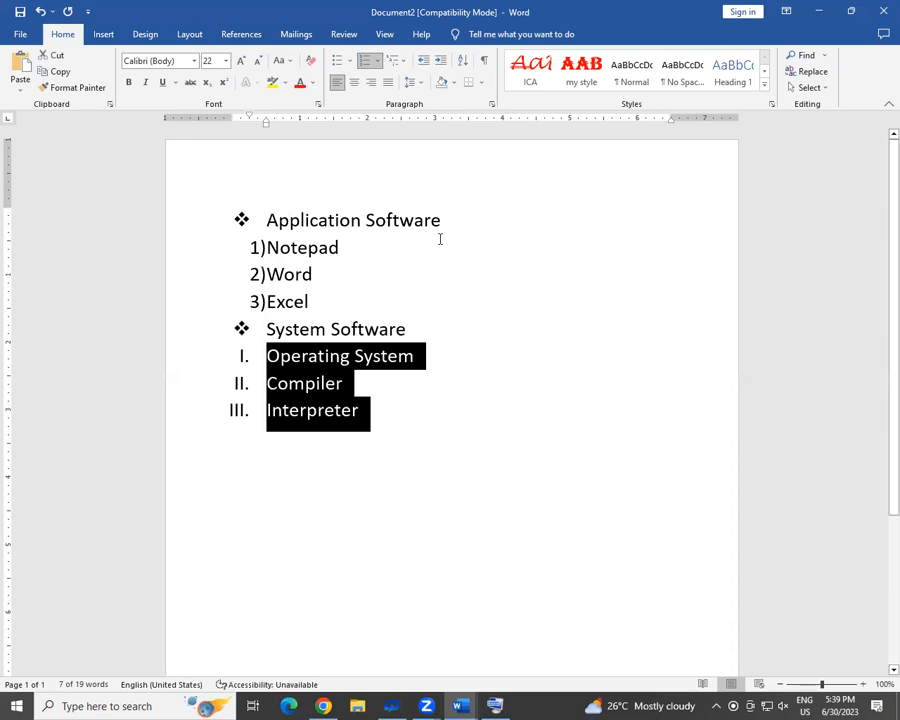
Add Windows, Unix and Linux as third-level items under Operating System
{"action": "left_click", "coordinate": [439, 358]}
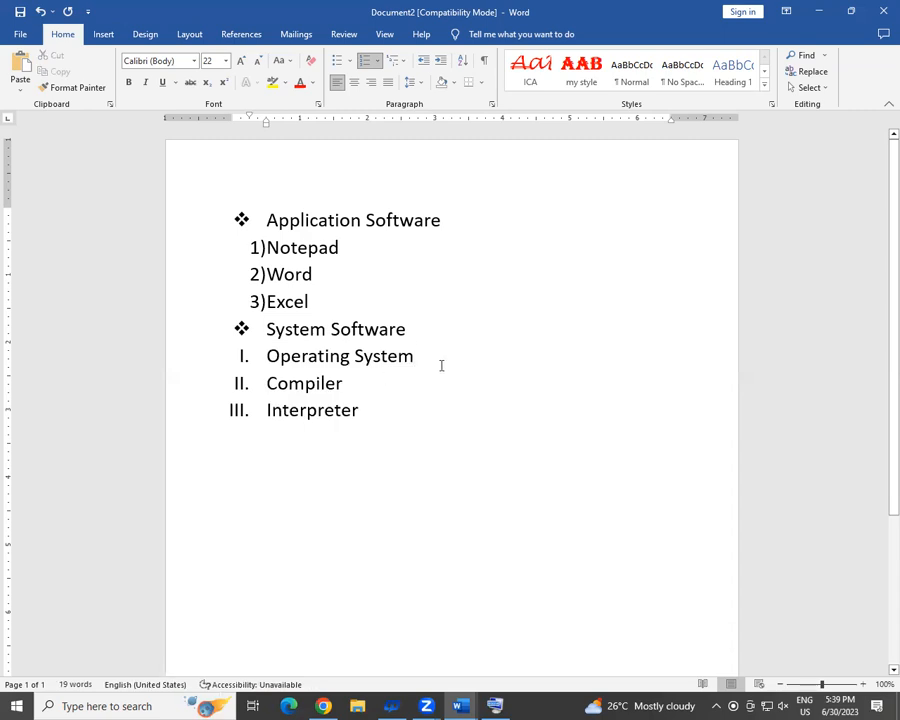
{"action": "key", "text": "Return"}
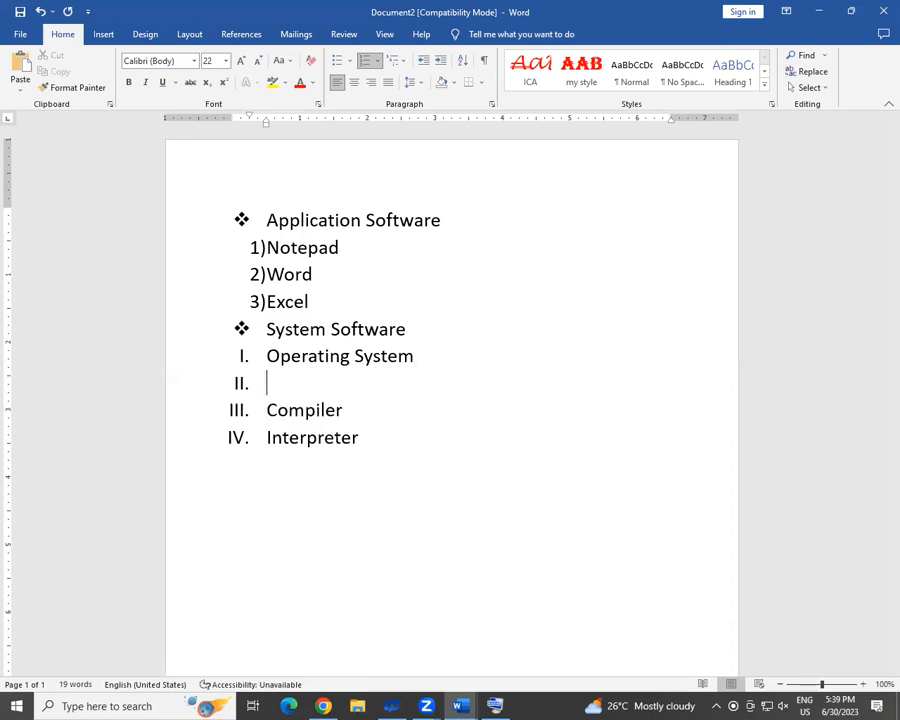
{"action": "key", "text": "Tab"}
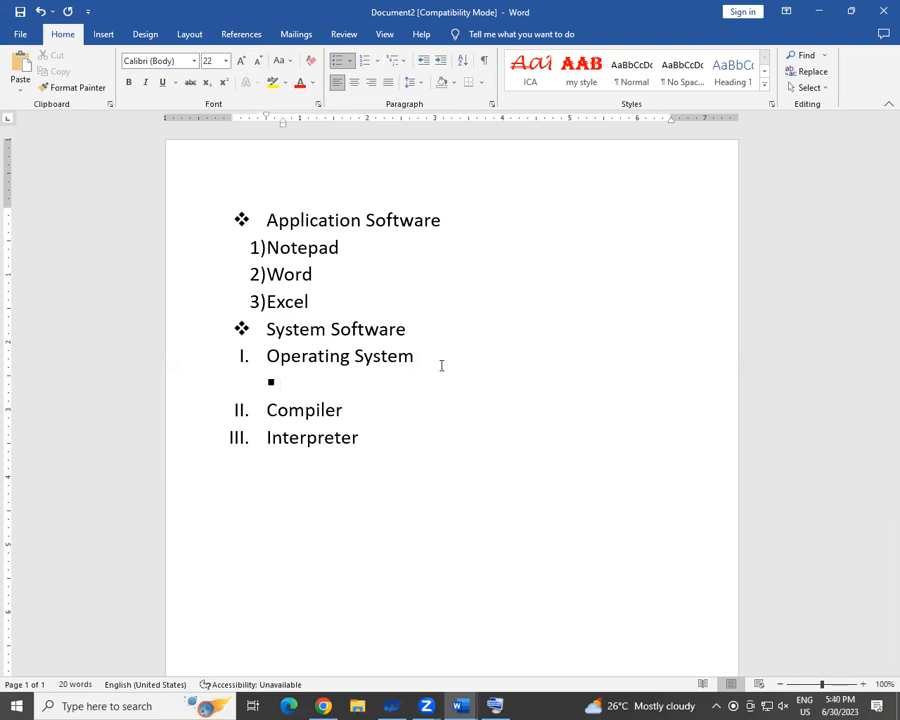
{"action": "type", "text": "Windows"}
{"action": "key", "text": "Return"}
{"action": "type", "text": "Unit"}
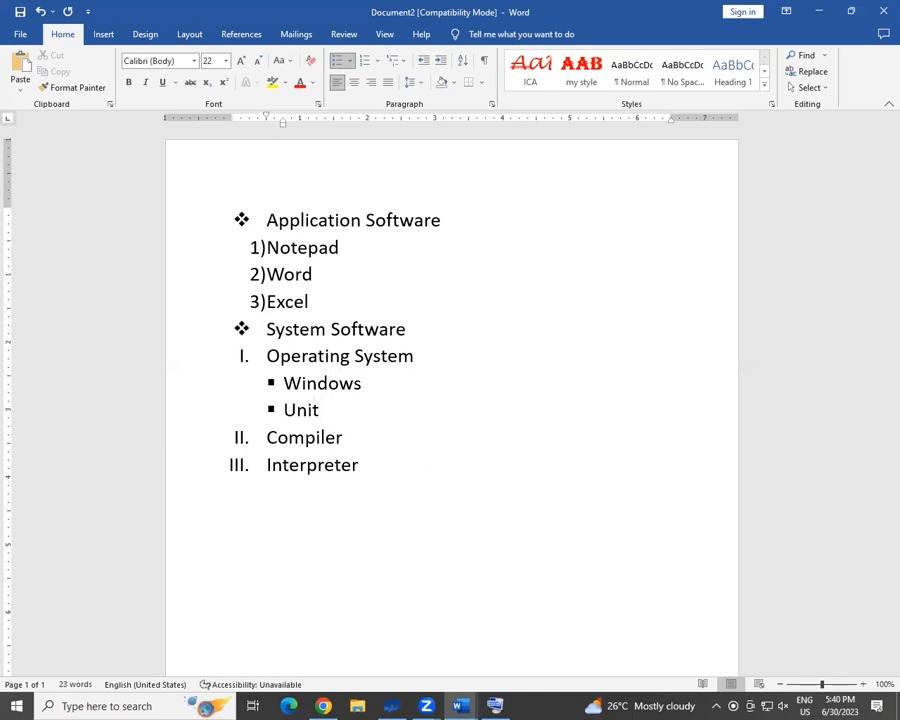
{"action": "key", "text": "BackSpace"}
{"action": "type", "text": "x"}
{"action": "key", "text": "Return"}
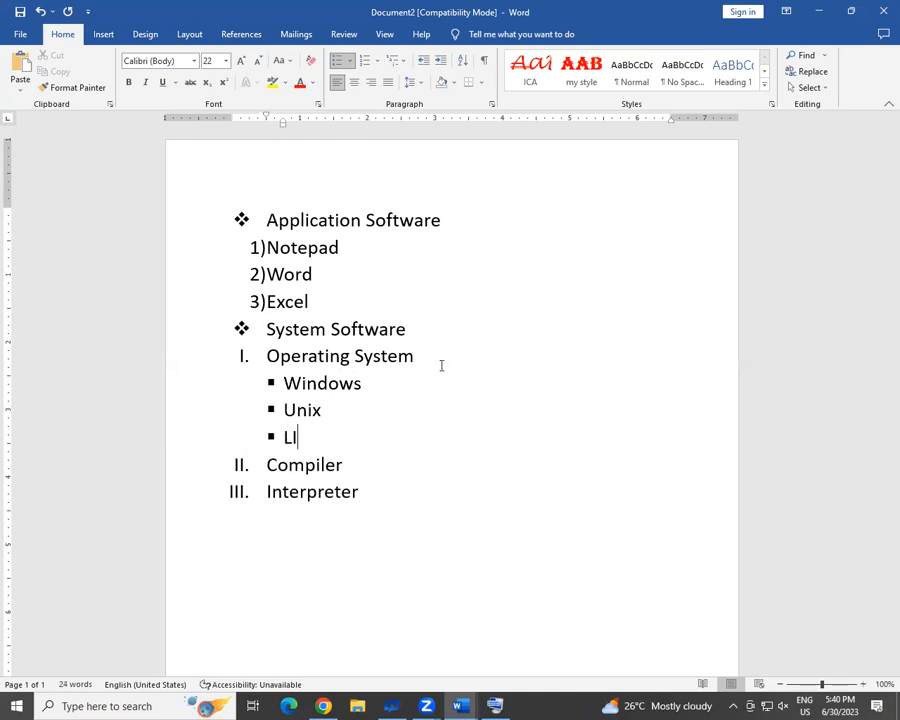
{"action": "type", "text": "inux"}
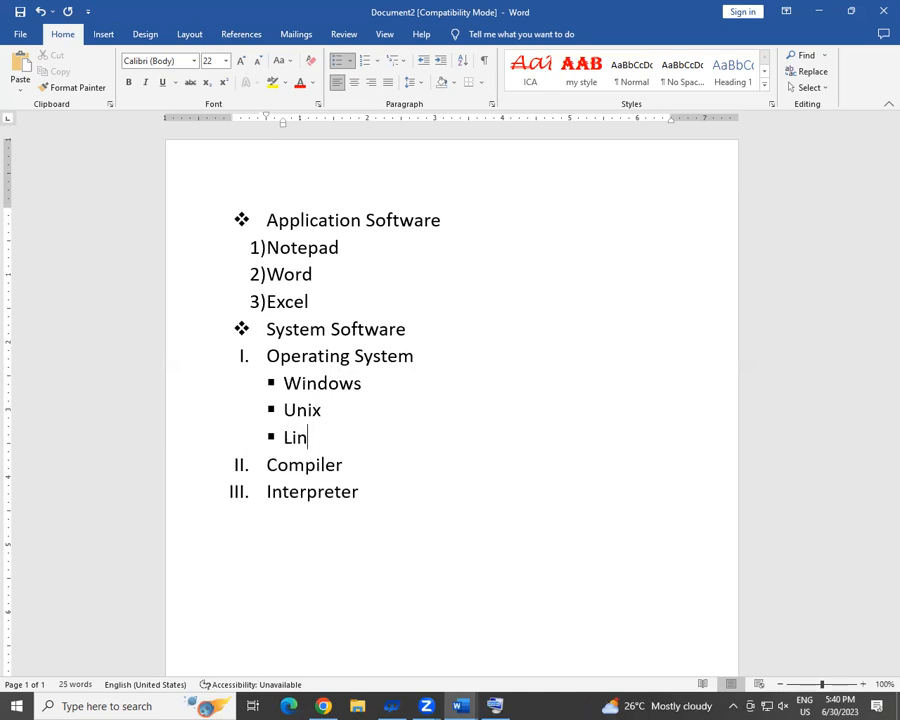